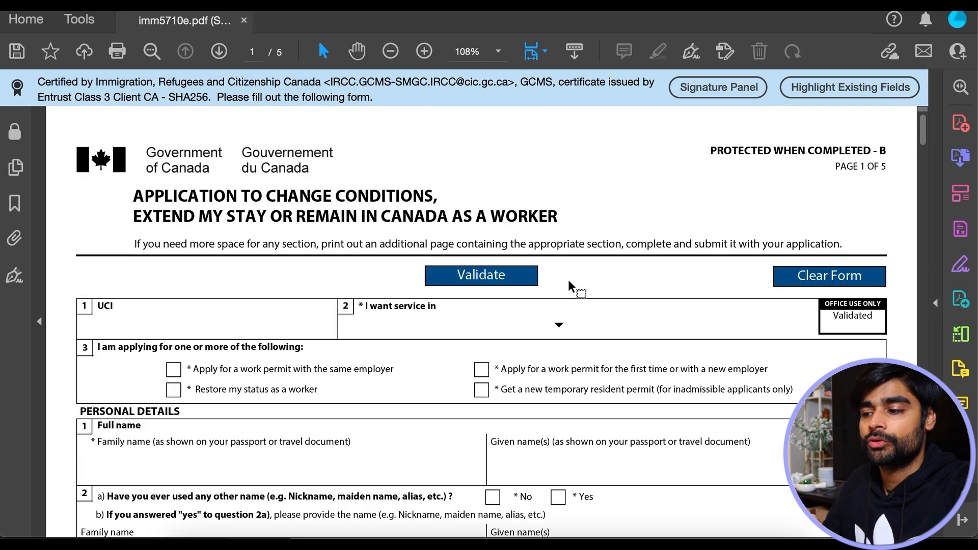
{"action": "scroll", "coordinate": [569, 280], "scroll_direction": "down", "scroll_amount": 5}
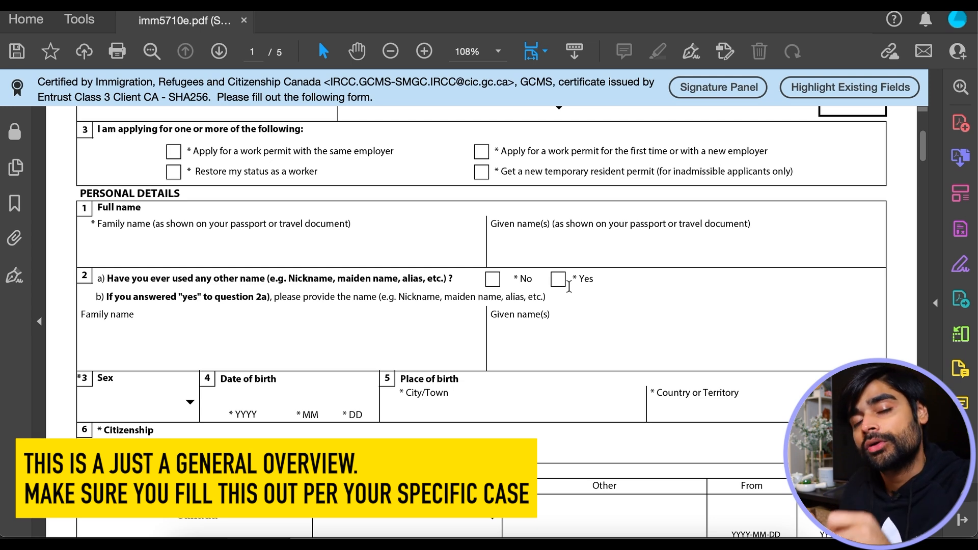
{"action": "scroll", "coordinate": [569, 286], "scroll_direction": "up", "scroll_amount": 5}
{"action": "scroll", "coordinate": [207, 212], "scroll_direction": "down", "scroll_amount": 3}
{"action": "left_click", "coordinate": [208, 212]}
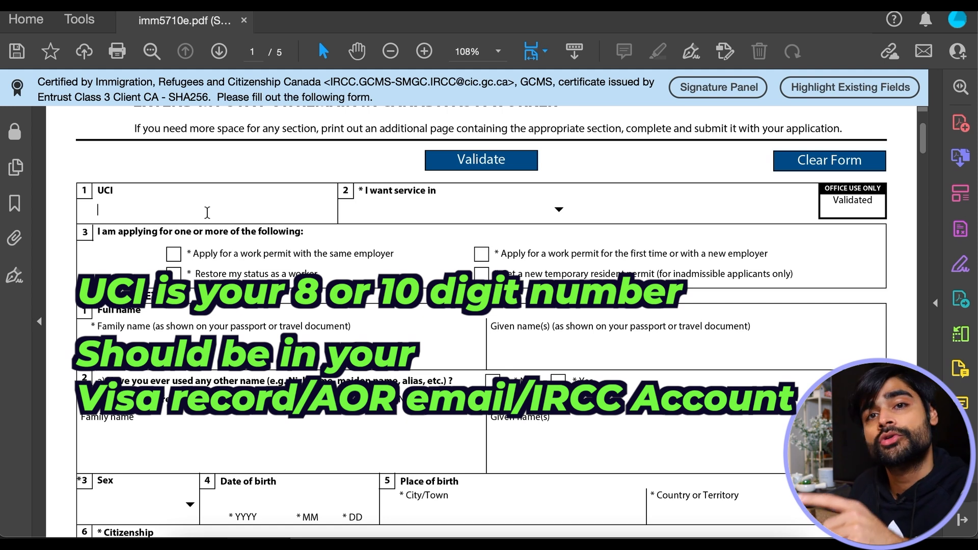
- Enter the applicant's UCI, pick English for service, and tick the first-time/new-employer work permit box
{"action": "type", "text": "12345678"}
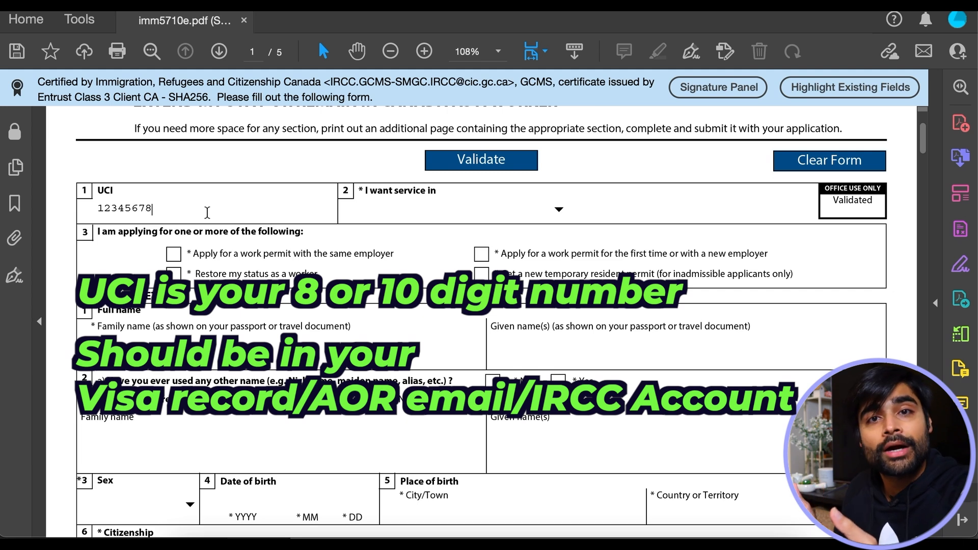
{"action": "left_click", "coordinate": [555, 205]}
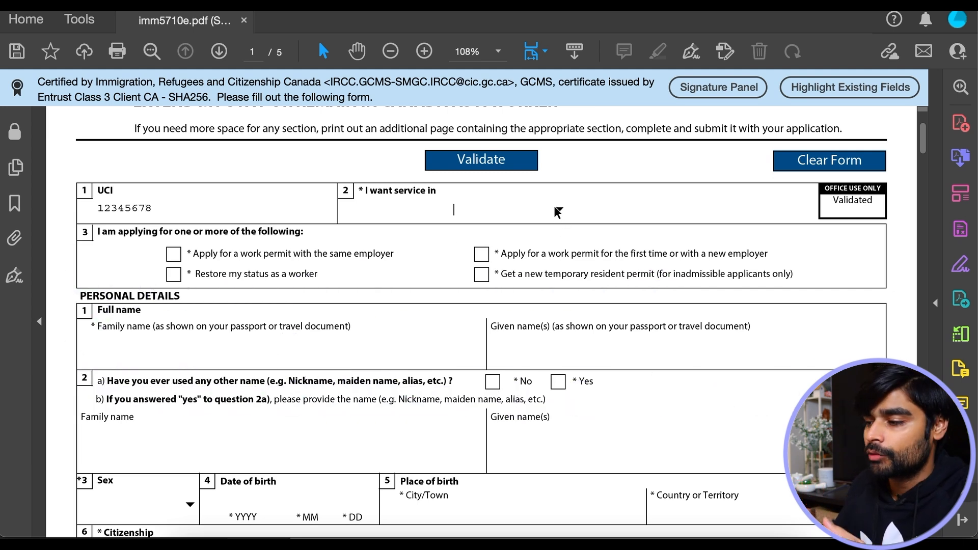
{"action": "left_click", "coordinate": [556, 207]}
{"action": "left_click", "coordinate": [459, 241]}
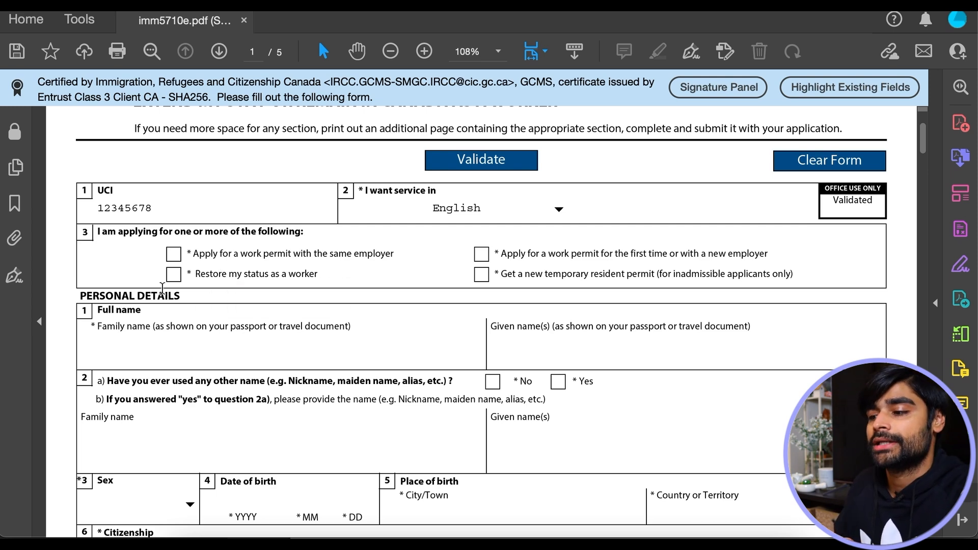
{"action": "left_click", "coordinate": [482, 254]}
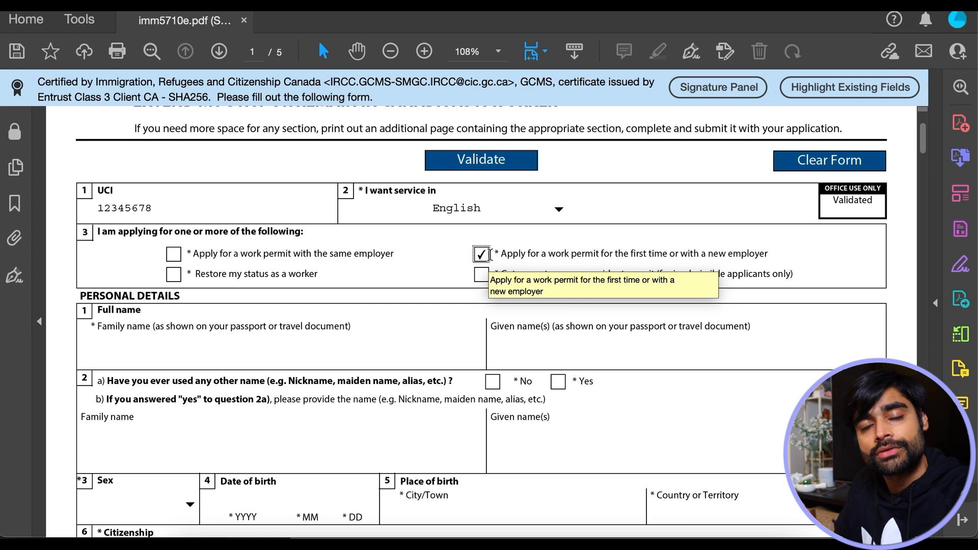
- Enter the applicant's family and given names and answer No to having used other names
{"action": "scroll", "coordinate": [176, 259], "scroll_direction": "down", "scroll_amount": 3}
{"action": "left_click", "coordinate": [176, 259]}
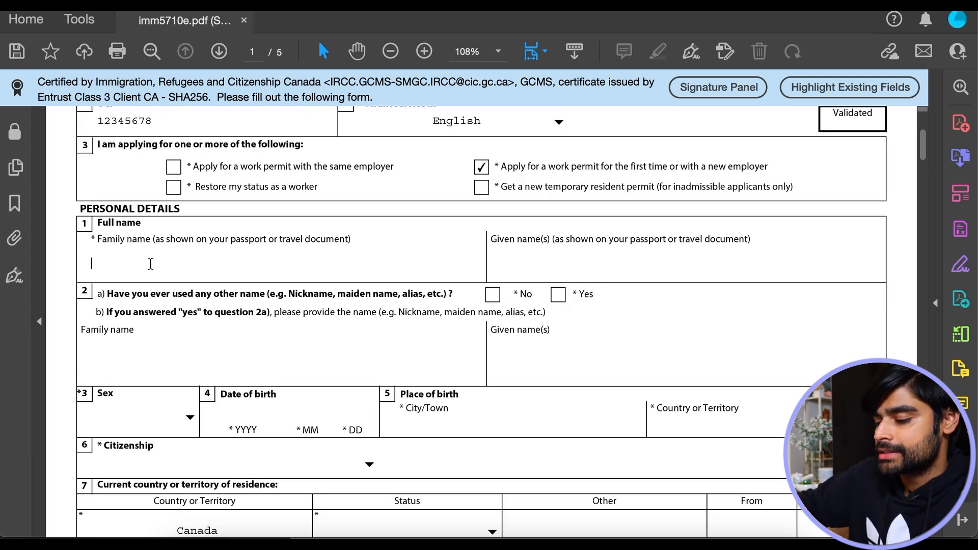
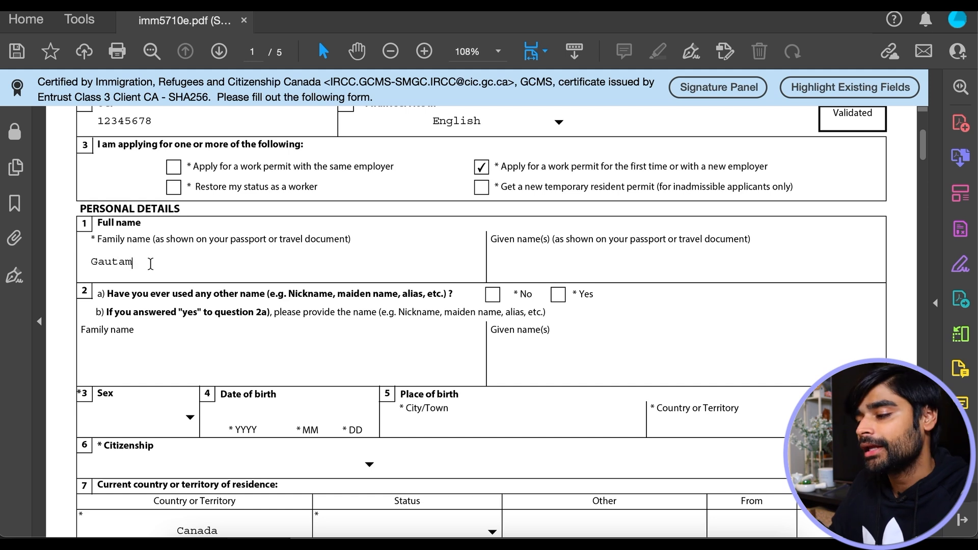
{"action": "left_click", "coordinate": [525, 272]}
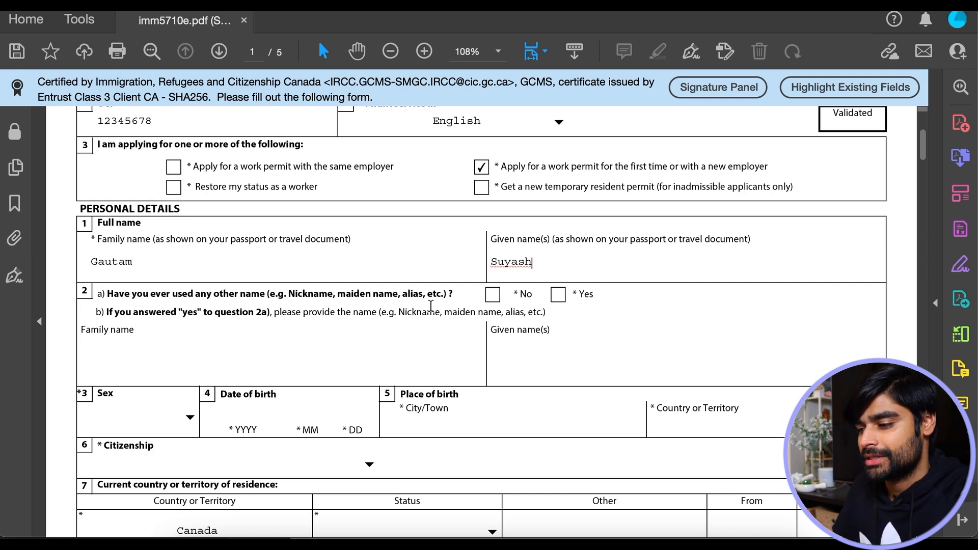
{"action": "left_click", "coordinate": [494, 296]}
- Set sex to Male, date of birth 1990 01 01, and city of birth Mumbai
{"action": "scroll", "coordinate": [497, 301], "scroll_direction": "down", "scroll_amount": 3}
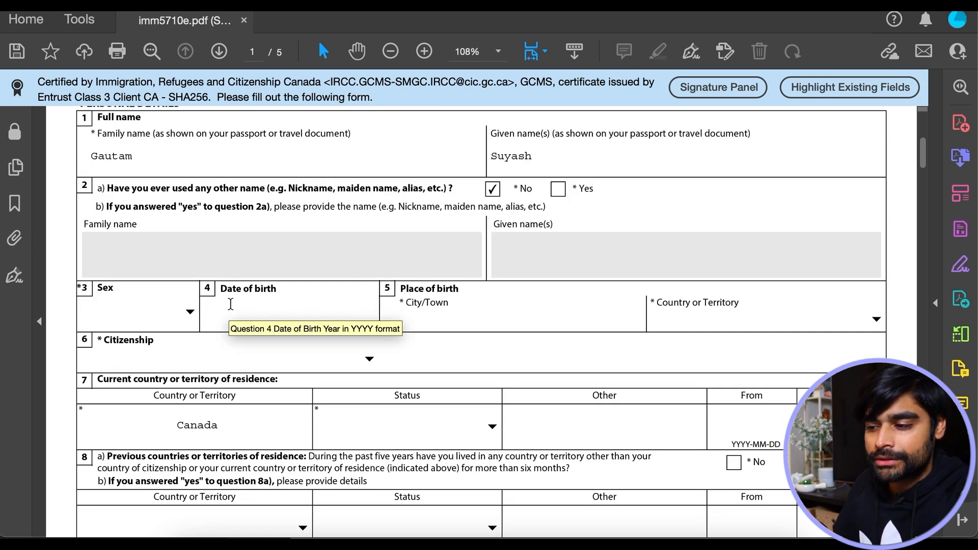
{"action": "left_click", "coordinate": [193, 311]}
{"action": "left_click", "coordinate": [121, 357]}
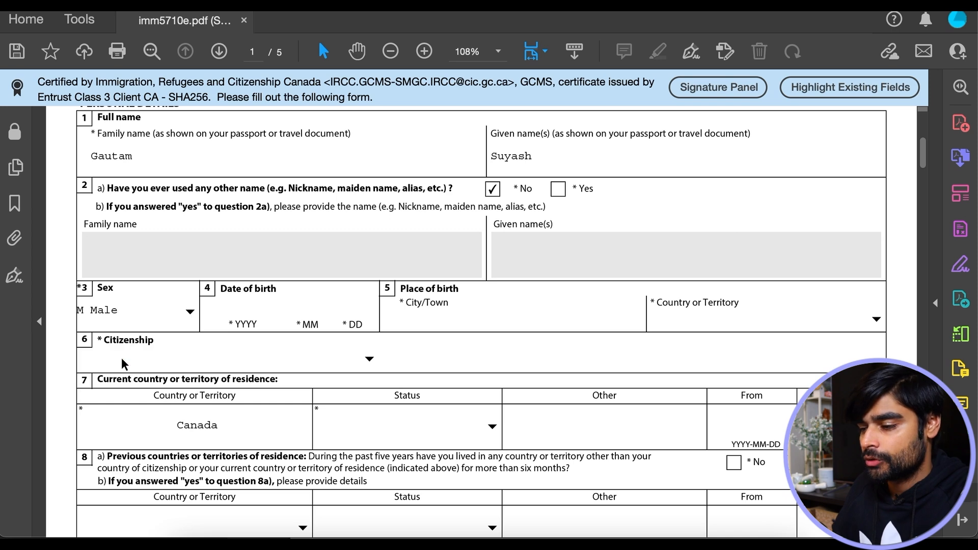
{"action": "left_click", "coordinate": [252, 318]}
{"action": "type", "text": "1990 01 01"}
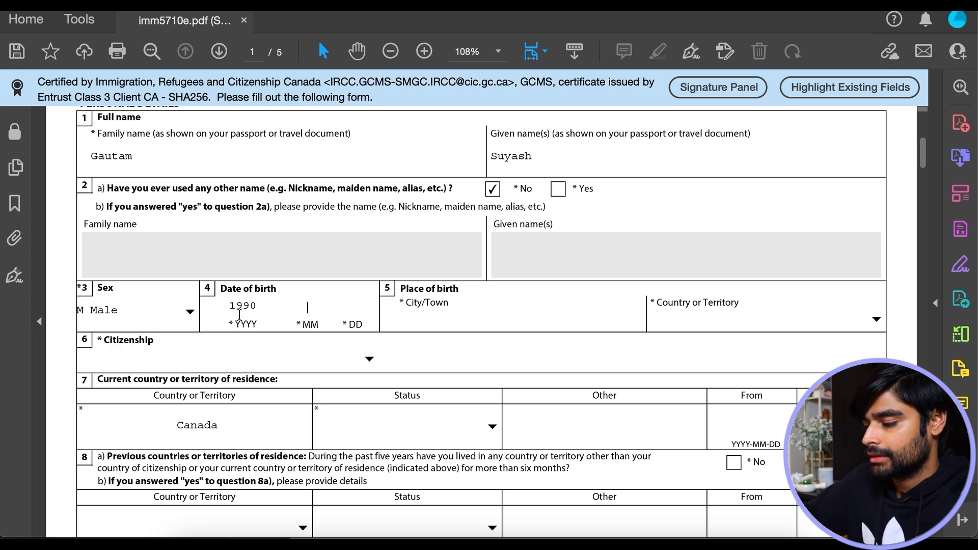
{"action": "left_click", "coordinate": [426, 324]}
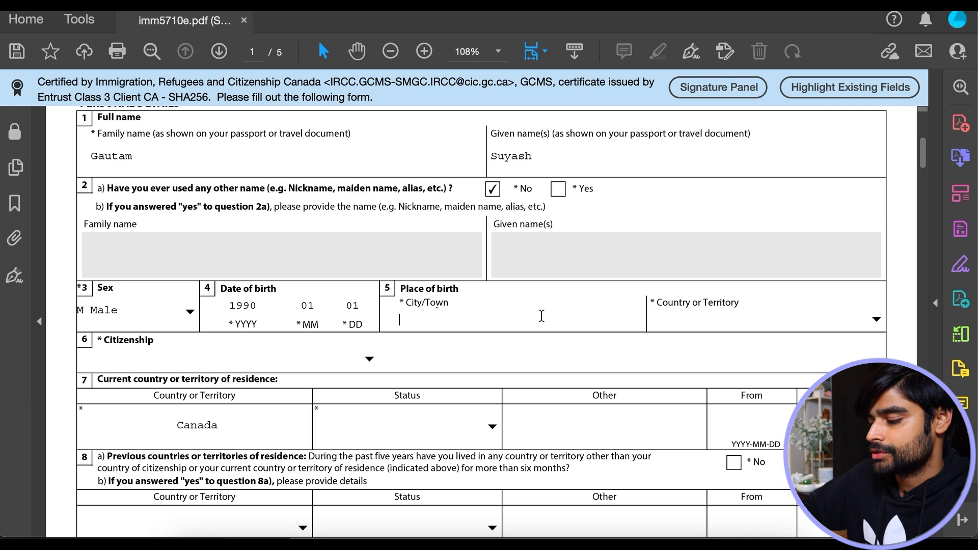
{"action": "type", "text": "Mumbai"}
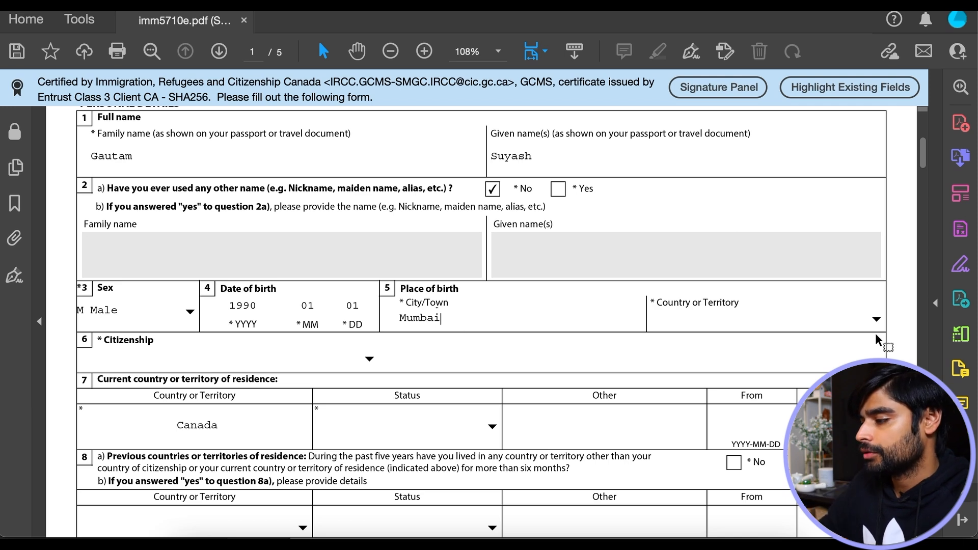
- Select India as both the country of birth and the country of citizenship
{"action": "left_click", "coordinate": [873, 316]}
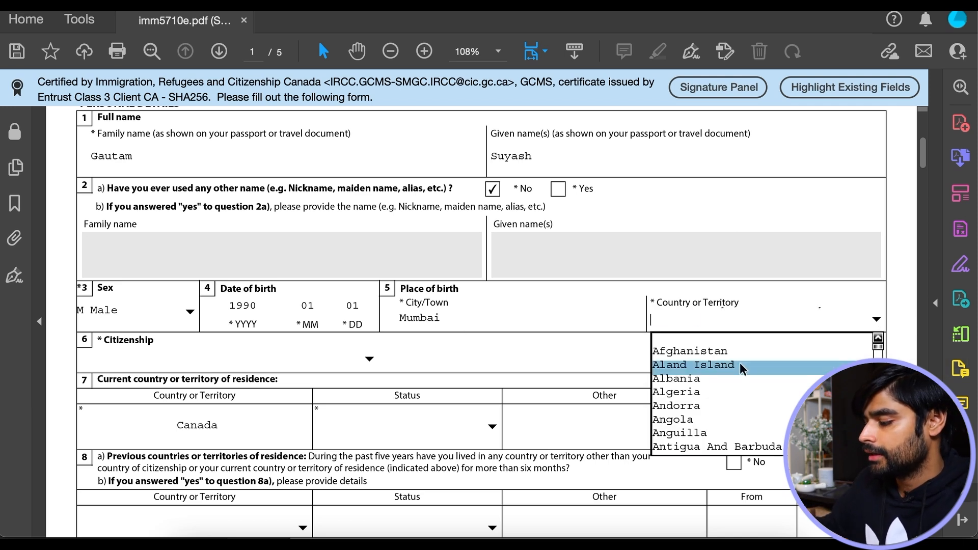
{"action": "type", "text": "in"}
{"action": "key", "text": "Return"}
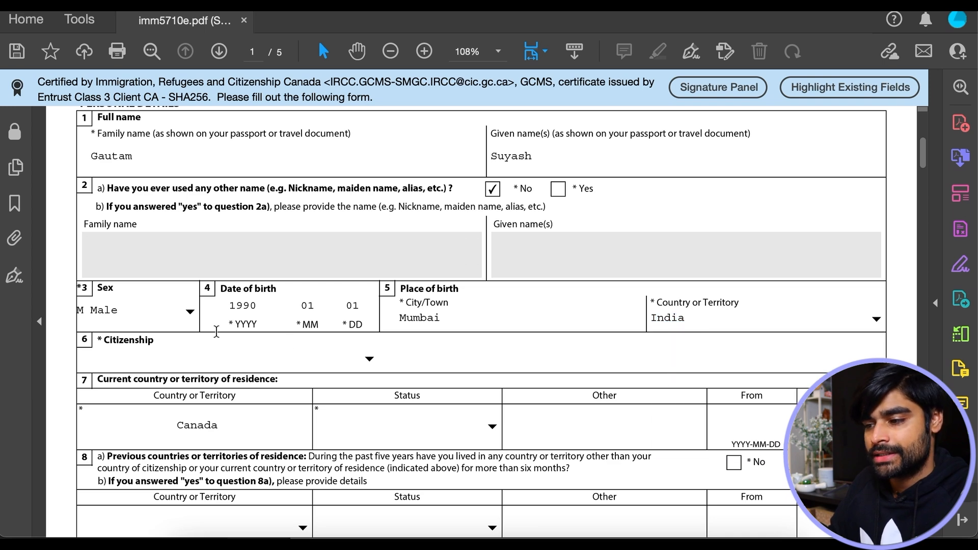
{"action": "scroll", "coordinate": [370, 279], "scroll_direction": "down", "scroll_amount": 3}
{"action": "left_click", "coordinate": [370, 279]}
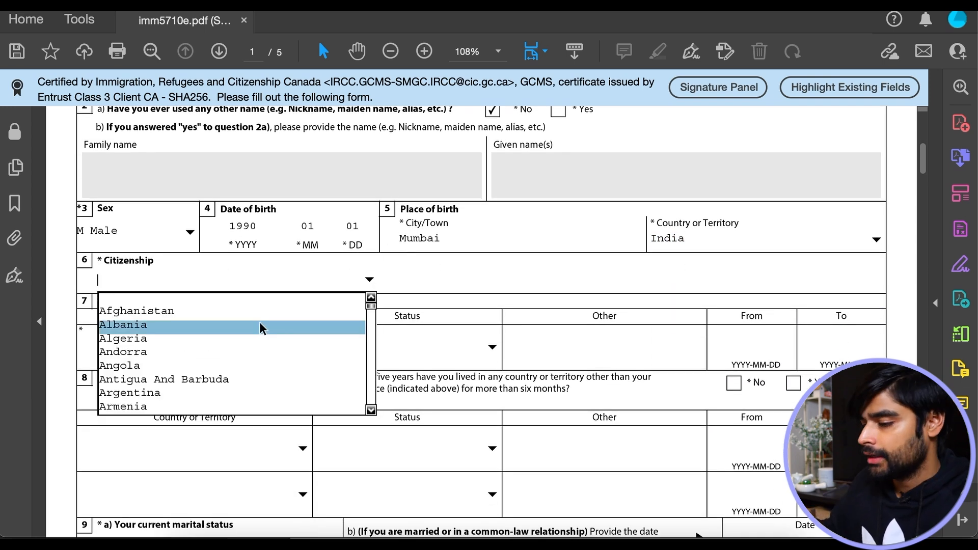
{"action": "type", "text": "in"}
{"action": "key", "text": "Return"}
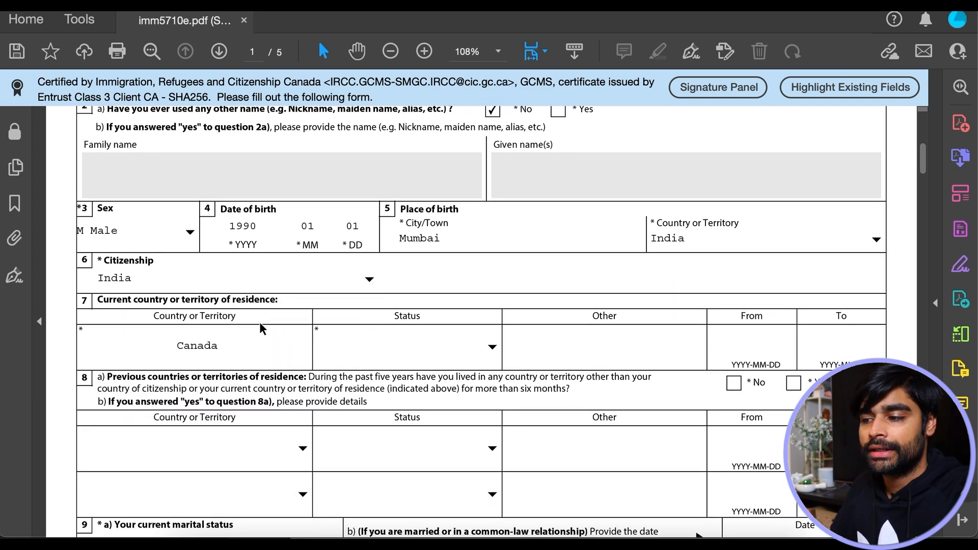
{"action": "scroll", "coordinate": [259, 323], "scroll_direction": "down", "scroll_amount": 2}
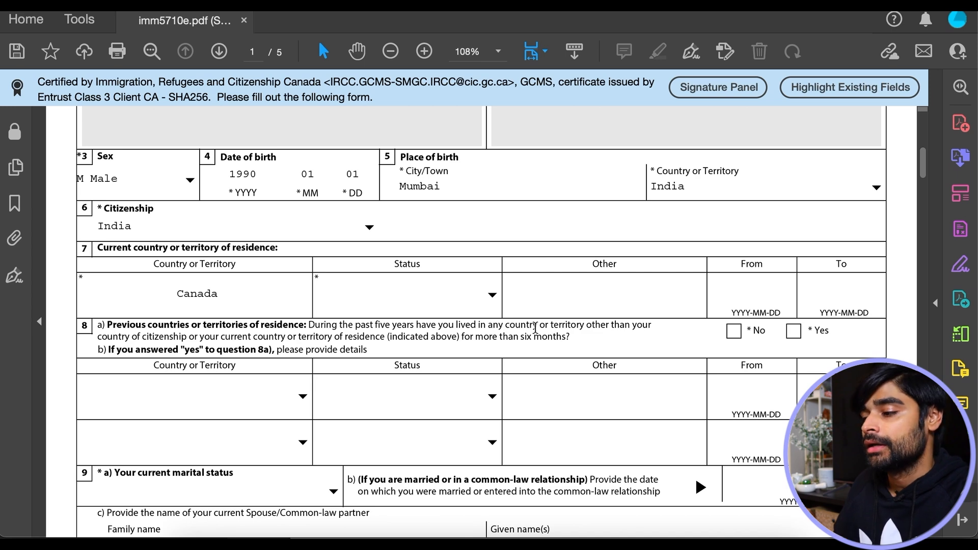
- Set the section 7 residence status to Visitor, from 20220430 to 20221030
{"action": "left_click", "coordinate": [493, 298]}
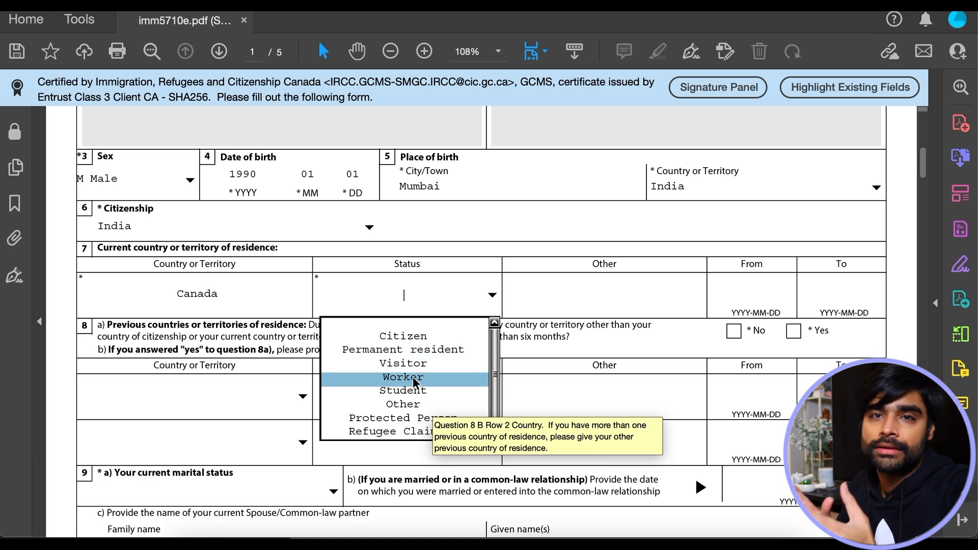
{"action": "left_click", "coordinate": [413, 363]}
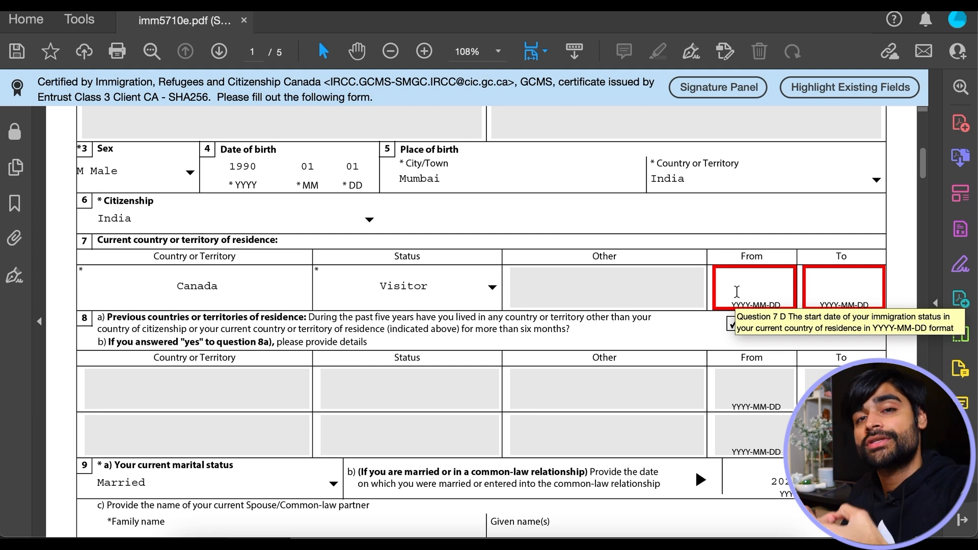
{"action": "left_click", "coordinate": [737, 291]}
{"action": "type", "text": "2"}
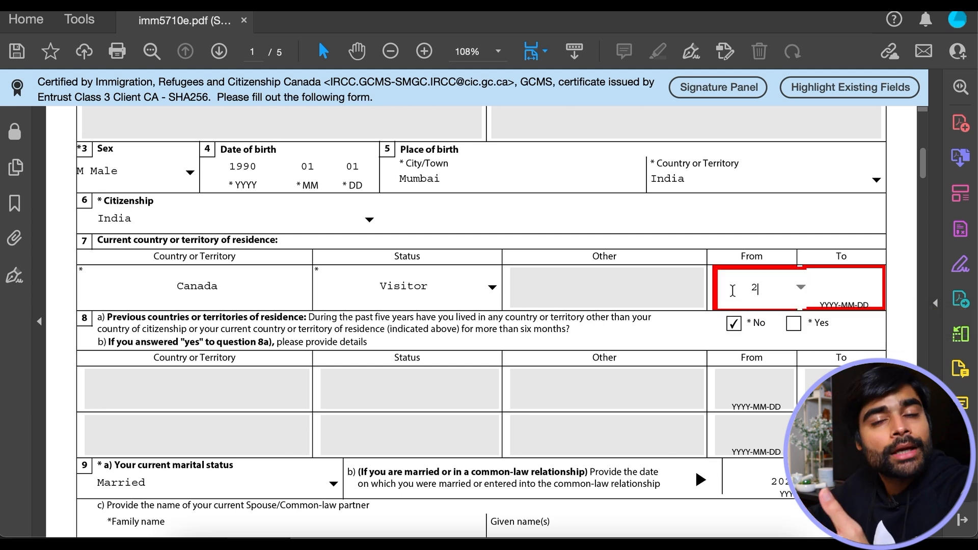
{"action": "type", "text": "0220430"}
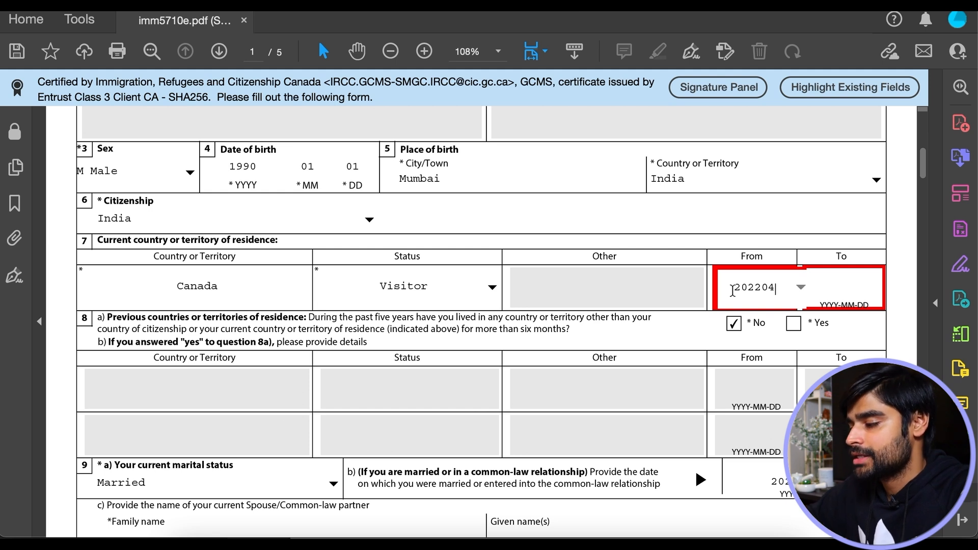
{"action": "left_click", "coordinate": [822, 284]}
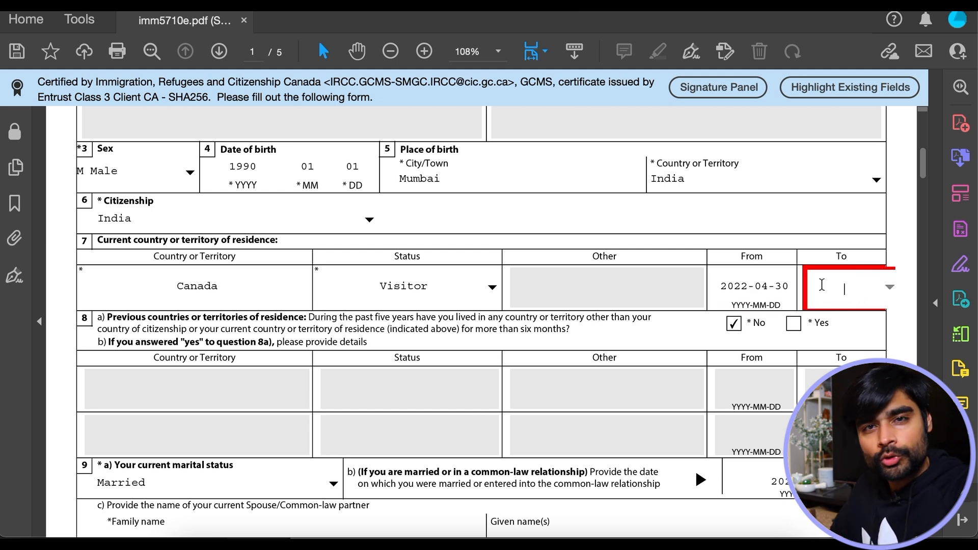
{"action": "type", "text": "20221030"}
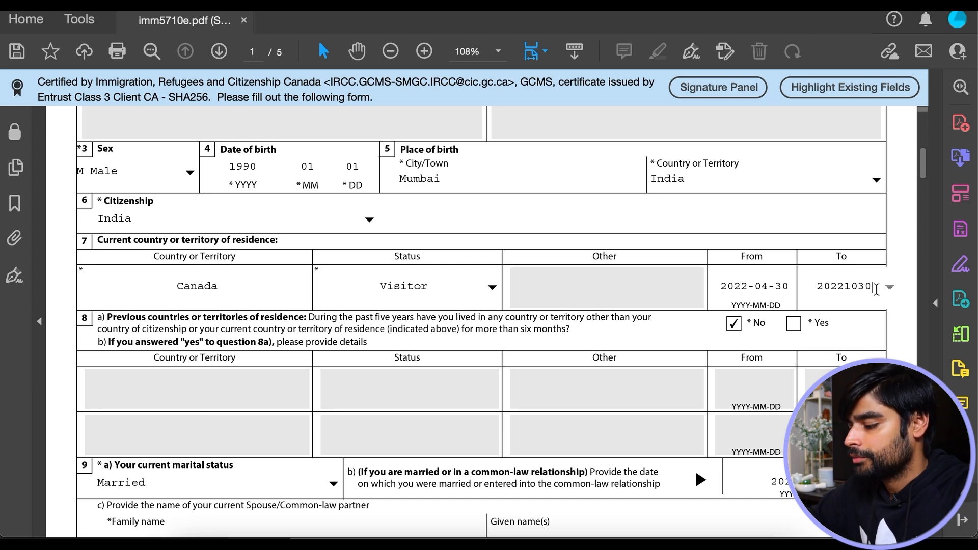
{"action": "key", "text": "Return"}
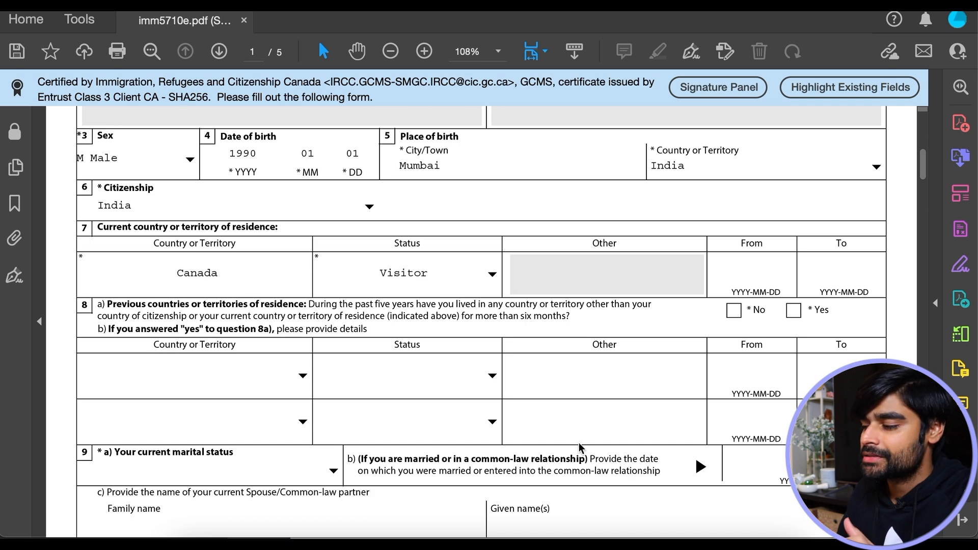
- Answer No to previous residence (8a) and set marital status to Married since 2020-01-01
{"action": "left_click", "coordinate": [734, 310]}
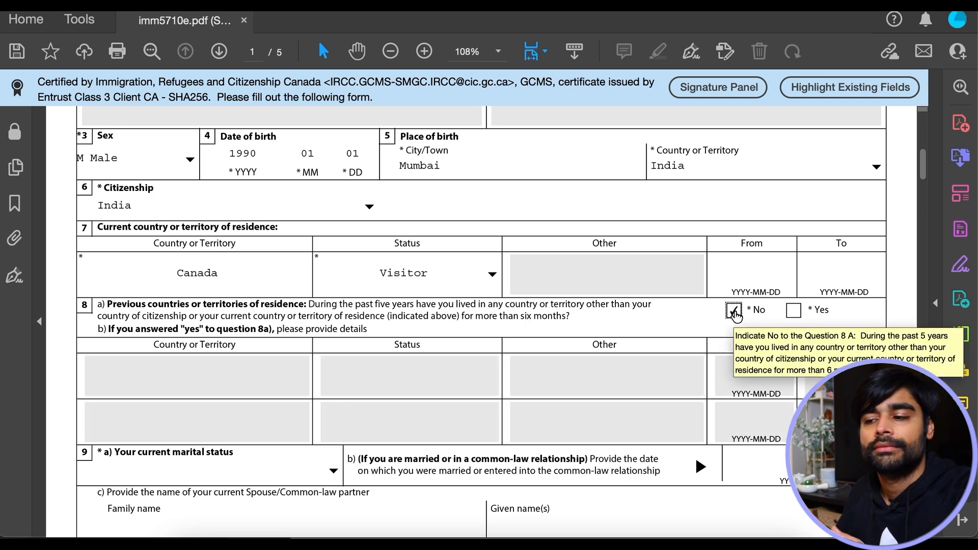
{"action": "scroll", "coordinate": [628, 354], "scroll_direction": "down", "scroll_amount": 2}
{"action": "scroll", "coordinate": [627, 354], "scroll_direction": "down", "scroll_amount": 5}
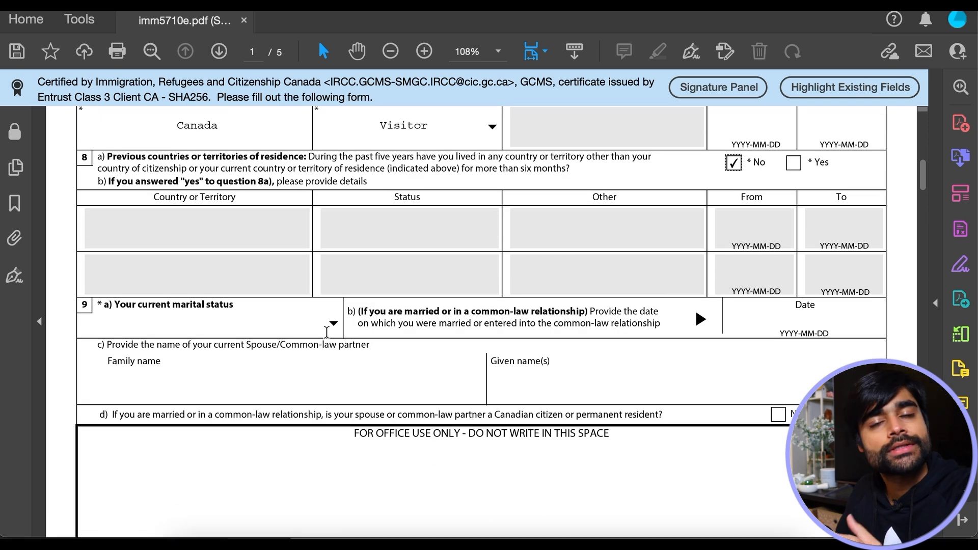
{"action": "left_click", "coordinate": [334, 324]}
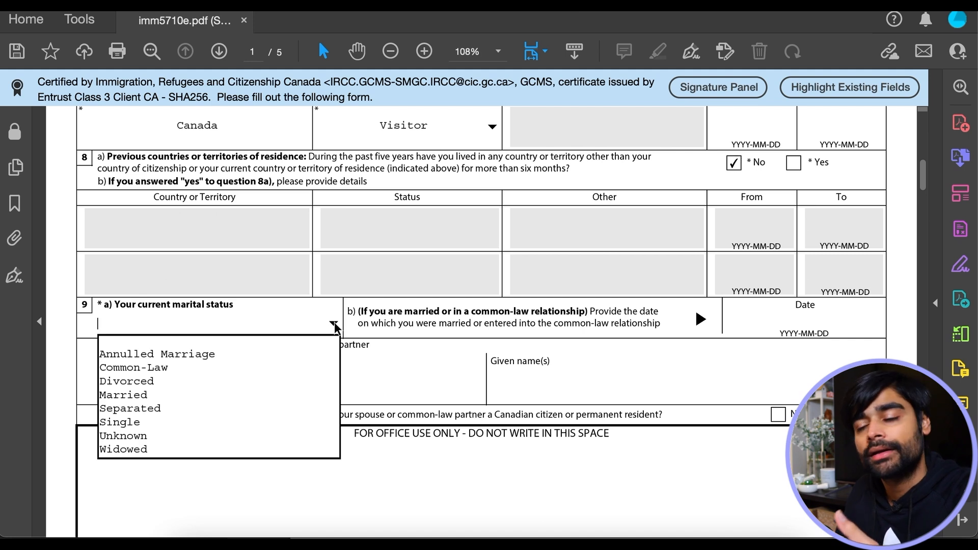
{"action": "left_click", "coordinate": [134, 396]}
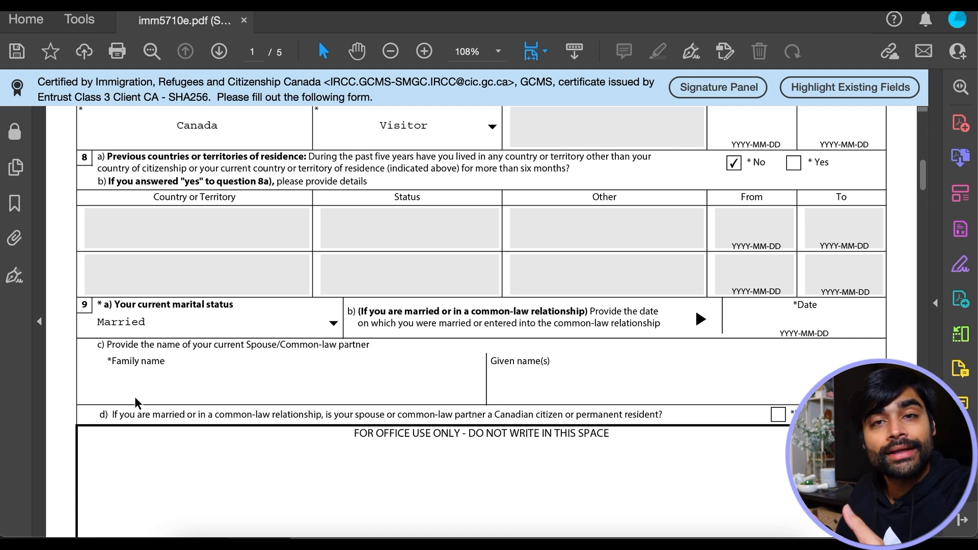
{"action": "type", "text": "2020"}
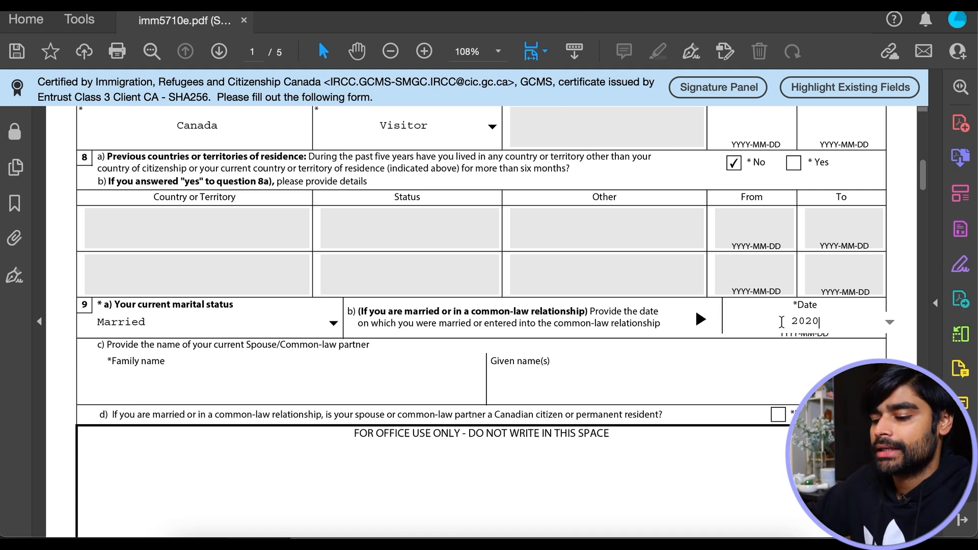
{"action": "type", "text": "-01-01"}
{"action": "key", "text": "Tab"}
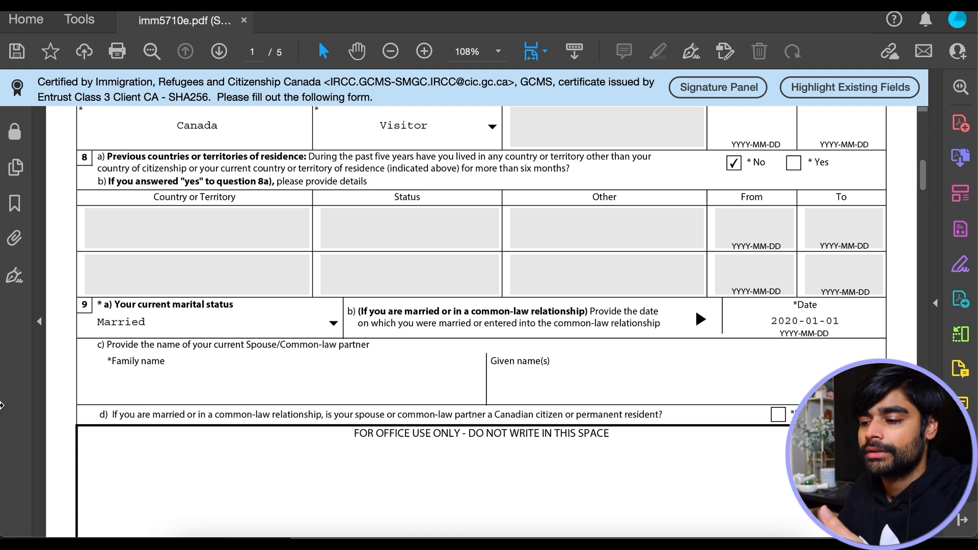
- Enter the spouse's family name and given names in question 9c
{"action": "left_click", "coordinate": [203, 387]}
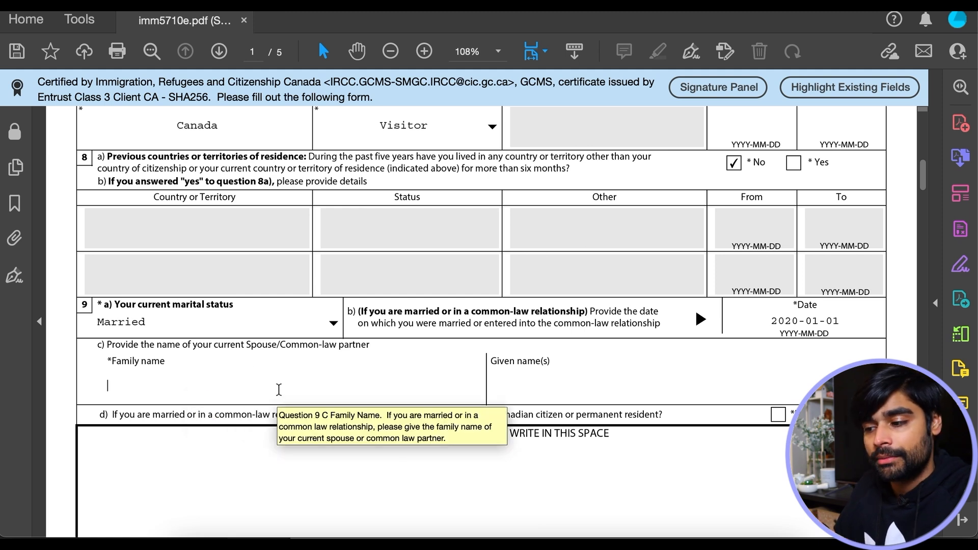
{"action": "left_click", "coordinate": [620, 381]}
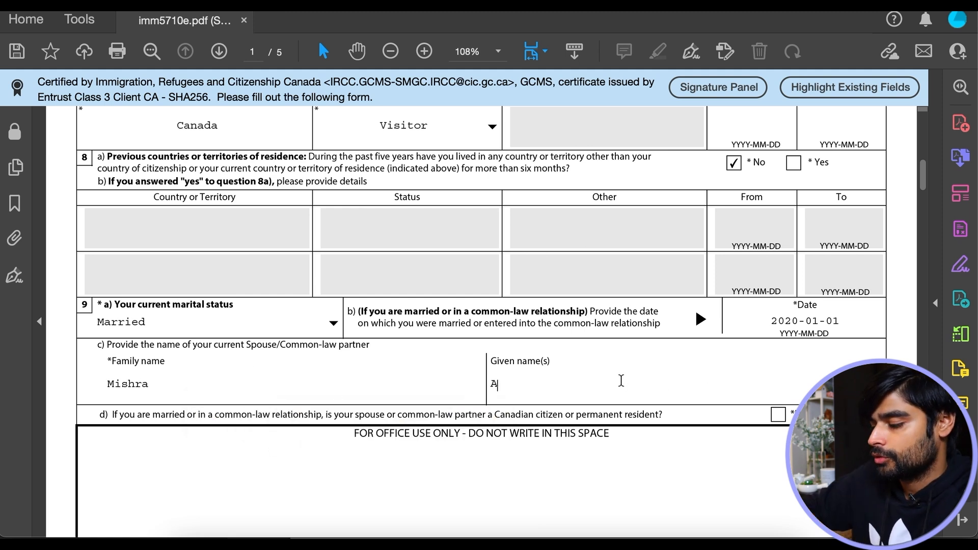
{"action": "scroll", "coordinate": [621, 382], "scroll_direction": "down", "scroll_amount": 3}
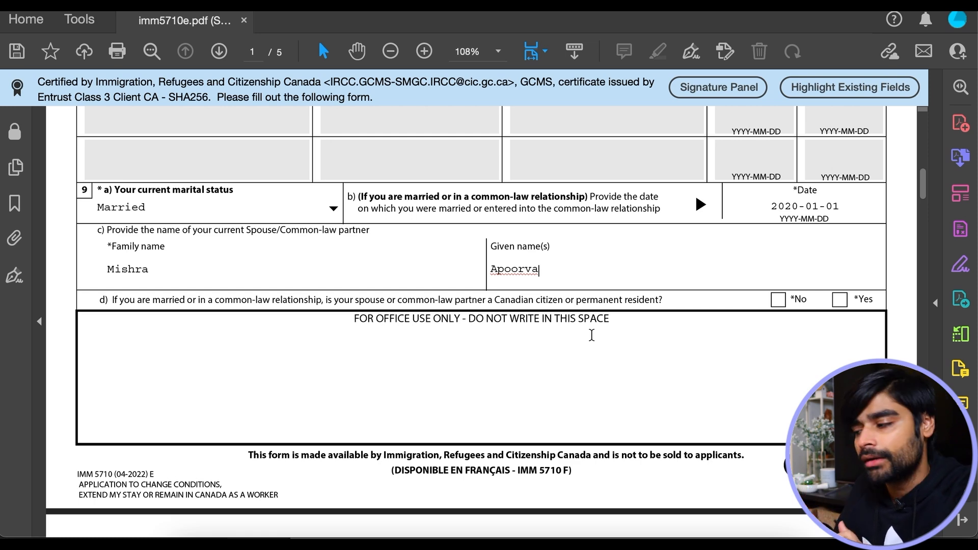
- Answer No to the Canadian spouse question and to the previous marriage question
{"action": "left_click", "coordinate": [778, 300]}
{"action": "scroll", "coordinate": [158, 339], "scroll_direction": "down", "scroll_amount": 5}
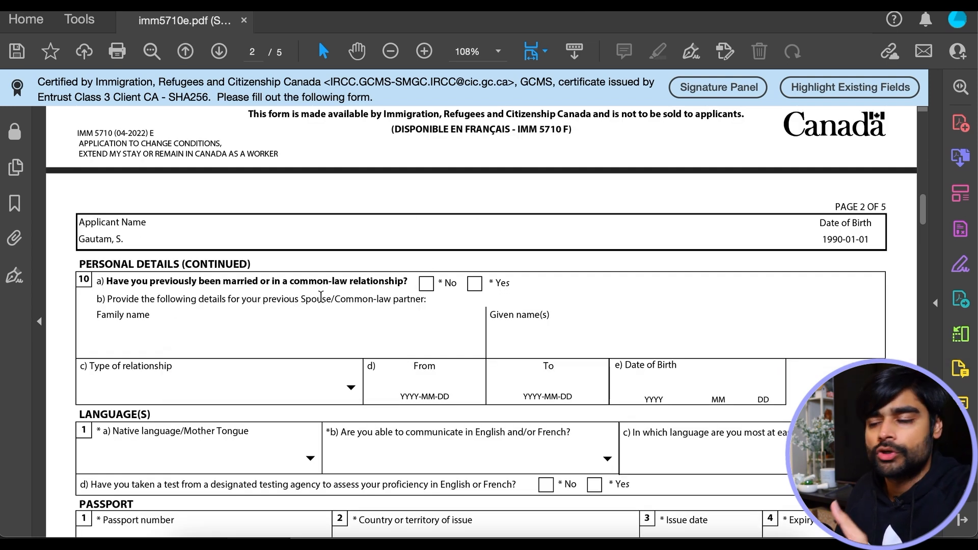
{"action": "left_click", "coordinate": [426, 283]}
{"action": "scroll", "coordinate": [429, 287], "scroll_direction": "down", "scroll_amount": 3}
- Set native language to Hindi, English as the official language spoken, and No language test
{"action": "left_click", "coordinate": [309, 260]}
{"action": "key", "text": "h"}
{"action": "key", "text": "h"}
{"action": "key", "text": "h"}
{"action": "key", "text": "h"}
{"action": "key", "text": "h"}
{"action": "key", "text": "Down"}
{"action": "key", "text": "Down"}
{"action": "key", "text": "Down"}
{"action": "key", "text": "Down"}
{"action": "key", "text": "Down"}
{"action": "key", "text": "Down"}
{"action": "key", "text": "Down"}
{"action": "key", "text": "Down"}
{"action": "key", "text": "Down"}
{"action": "key", "text": "Down"}
{"action": "key", "text": "Down"}
{"action": "key", "text": "Down"}
{"action": "key", "text": "Up"}
{"action": "key", "text": "Up"}
{"action": "key", "text": "Up"}
{"action": "key", "text": "Up"}
{"action": "key", "text": "Return"}
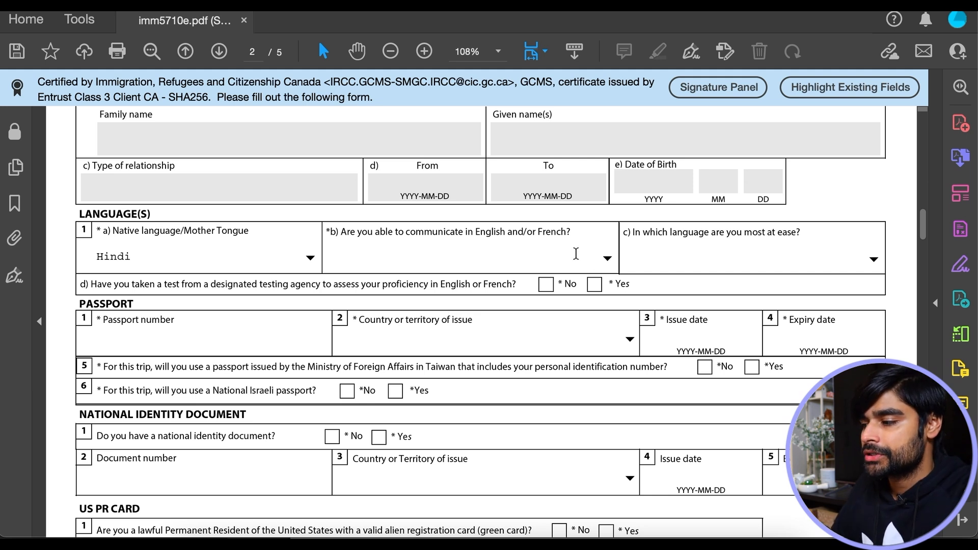
{"action": "left_click", "coordinate": [607, 258]}
{"action": "left_click", "coordinate": [424, 289]}
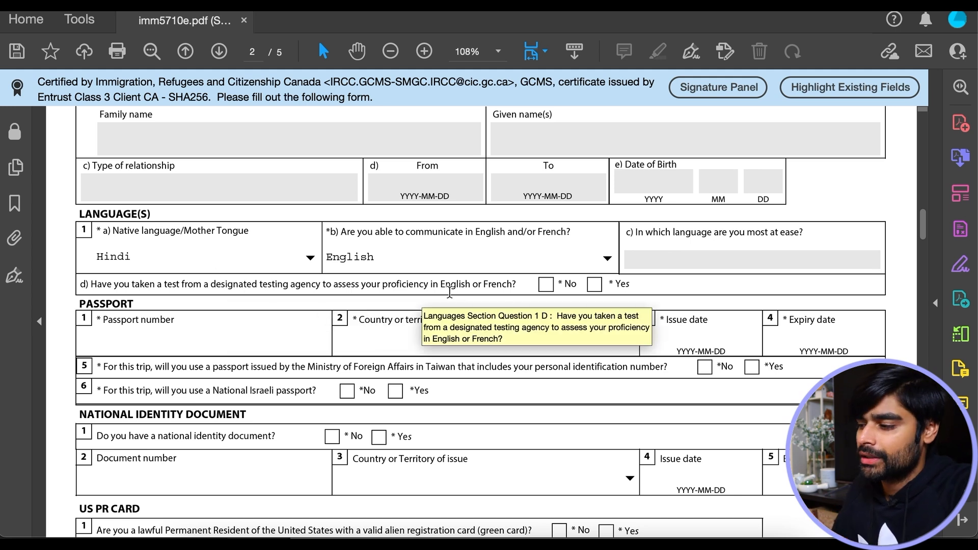
{"action": "left_click", "coordinate": [546, 286]}
- Enter the passport number, issuing country IND, issue date 20190101 and expiry 20290101
{"action": "left_click", "coordinate": [222, 339]}
{"action": "left_click", "coordinate": [455, 339]}
{"action": "key", "text": "i"}
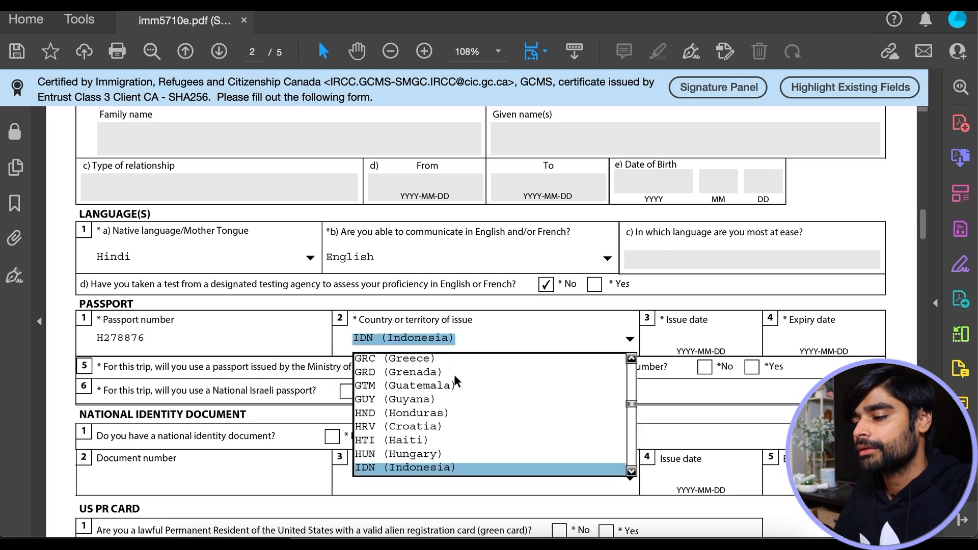
{"action": "key", "text": "n"}
{"action": "key", "text": "Return"}
{"action": "left_click", "coordinate": [680, 338]}
{"action": "type", "text": "20190101"}
{"action": "key", "text": "Tab"}
{"action": "type", "text": "20290101"}
{"action": "key", "text": "Tab"}
{"action": "scroll", "coordinate": [499, 392], "scroll_direction": "down", "scroll_amount": 2}
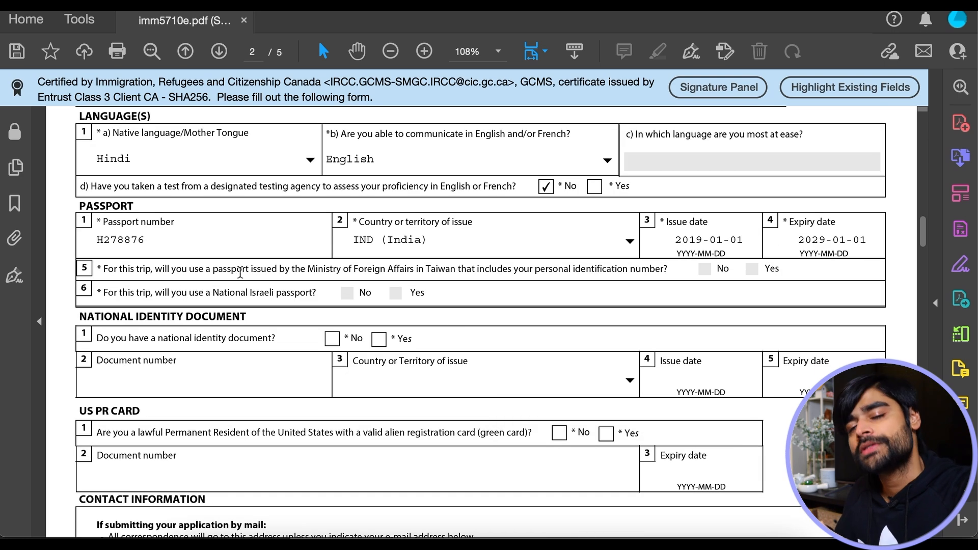
{"action": "scroll", "coordinate": [299, 272], "scroll_direction": "down", "scroll_amount": 2}
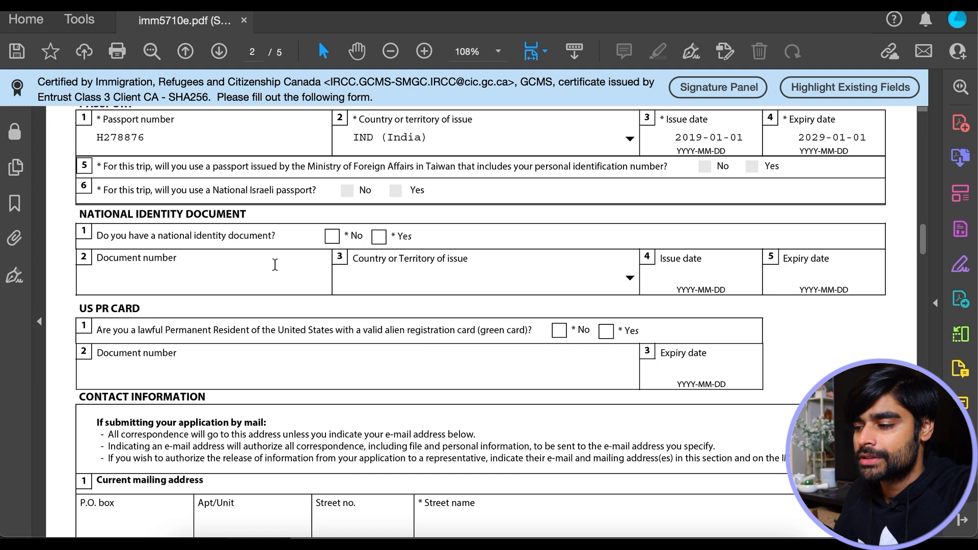
- Answer No to holding a national identity document, leaving its fields empty
{"action": "left_click", "coordinate": [332, 237]}
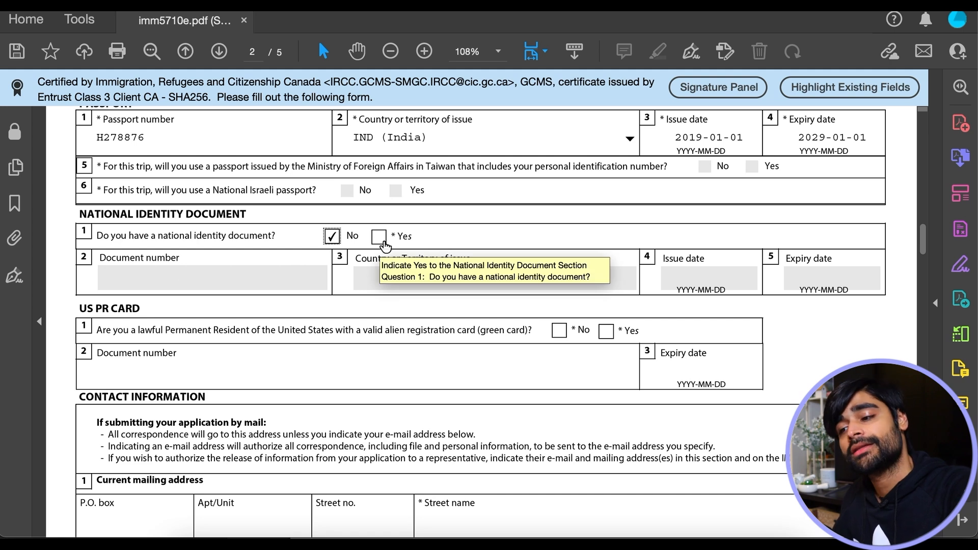
{"action": "left_click", "coordinate": [403, 259]}
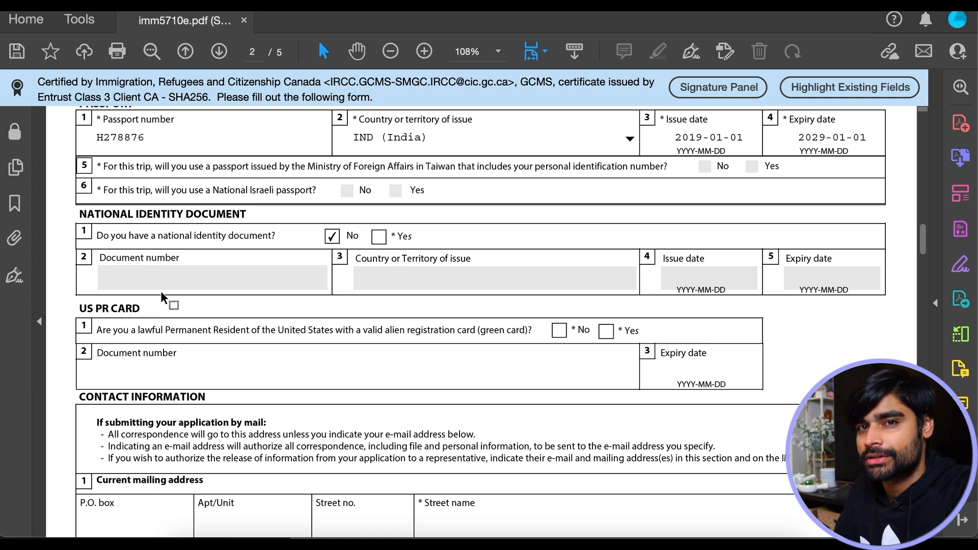
{"action": "scroll", "coordinate": [160, 292], "scroll_direction": "down", "scroll_amount": 2}
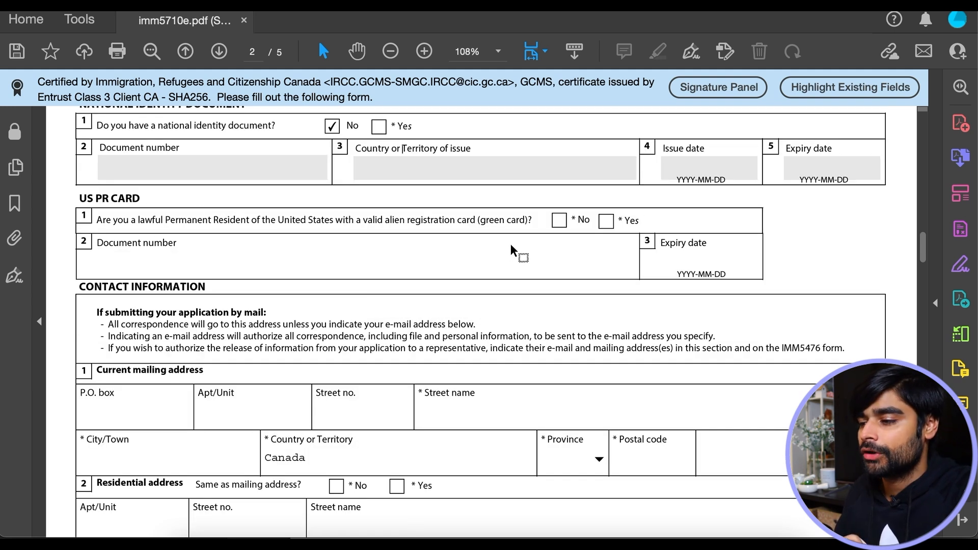
- Answer No to the US PR card and fill in the mailing address with province ON
{"action": "left_click", "coordinate": [560, 221]}
{"action": "scroll", "coordinate": [433, 214], "scroll_direction": "down", "scroll_amount": 3}
{"action": "left_click", "coordinate": [442, 218]}
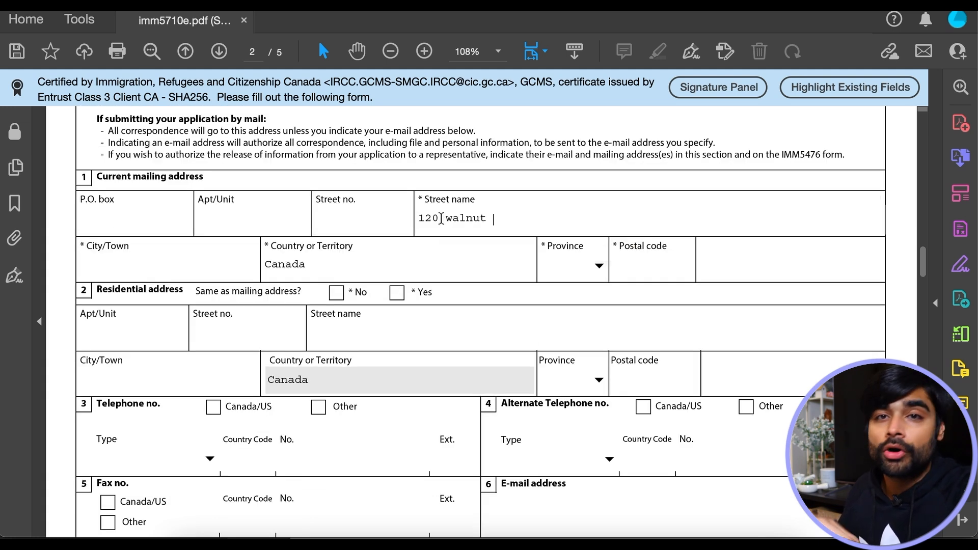
{"action": "left_click", "coordinate": [123, 265]}
{"action": "type", "text": "toronto"}
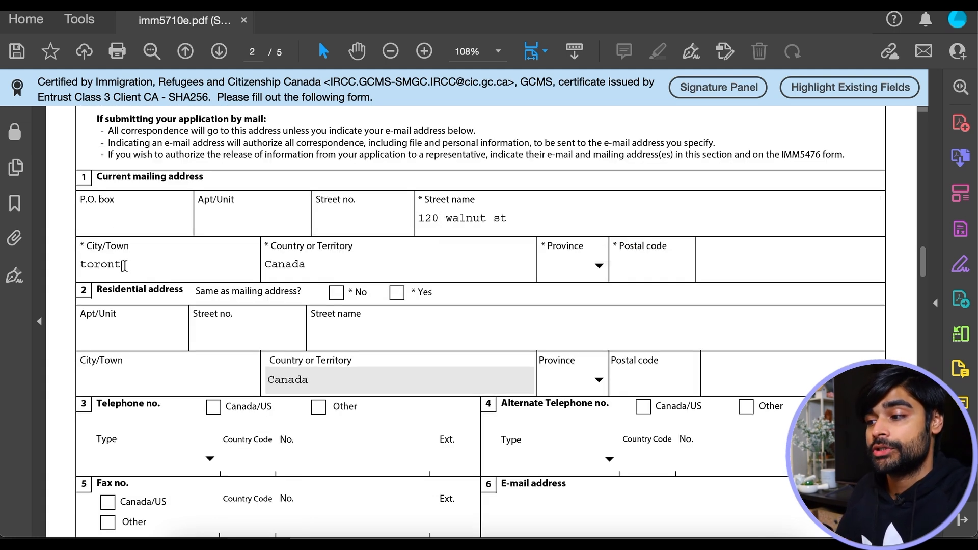
{"action": "left_click", "coordinate": [587, 267]}
{"action": "key", "text": "o"}
{"action": "key", "text": "Return"}
{"action": "left_click", "coordinate": [653, 266]}
{"action": "type", "text": "M6A 0W8"}
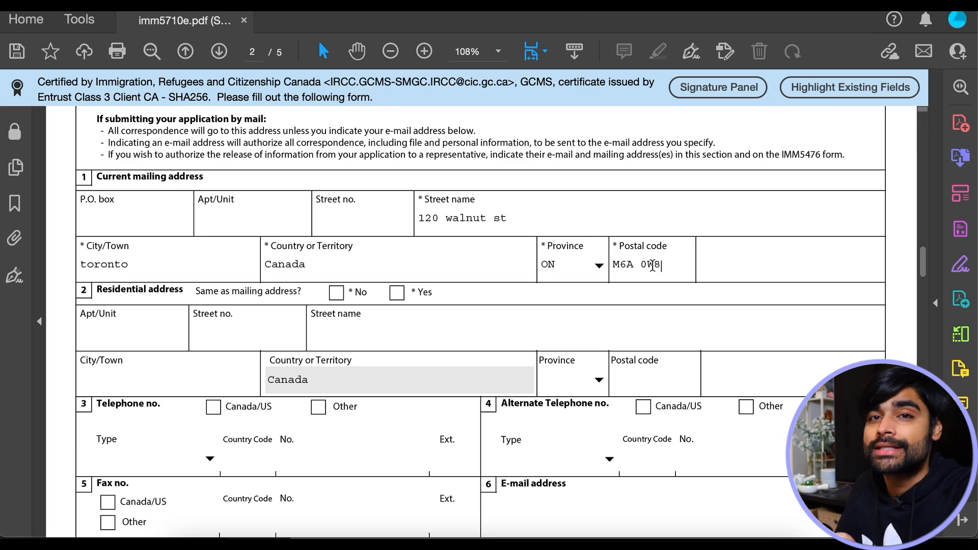
- Mark the residential address as the same, then enter a Canada/US phone number and e-mail
{"action": "left_click", "coordinate": [397, 293]}
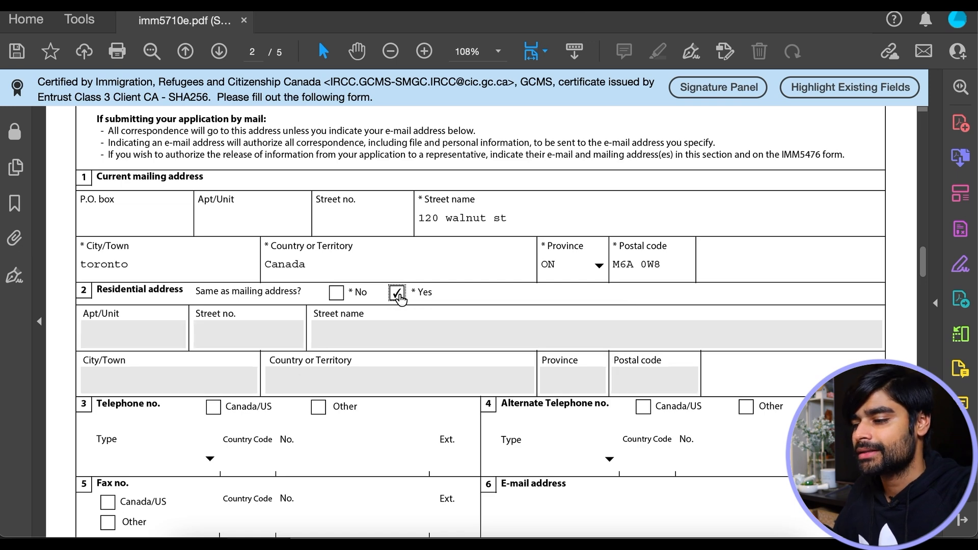
{"action": "scroll", "coordinate": [474, 352], "scroll_direction": "down", "scroll_amount": 4}
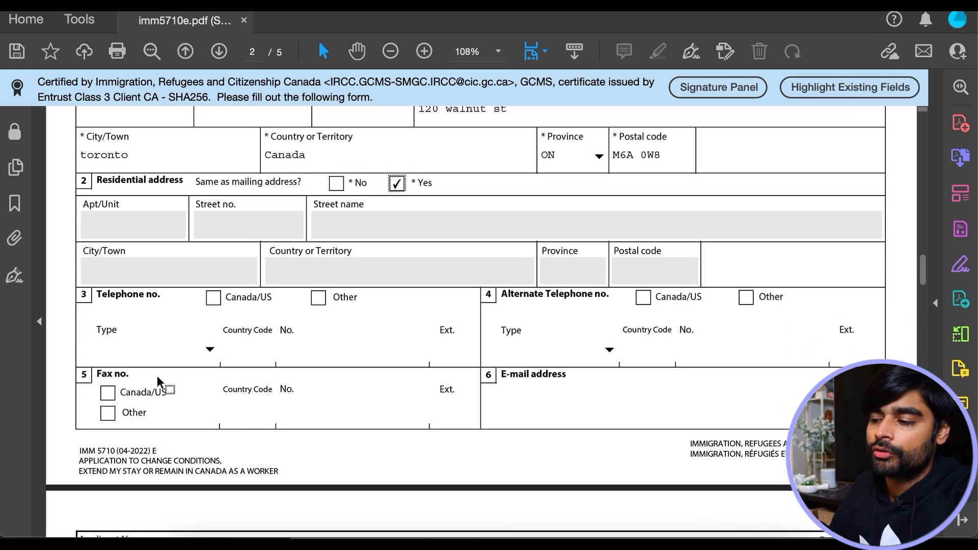
{"action": "left_click", "coordinate": [213, 297]}
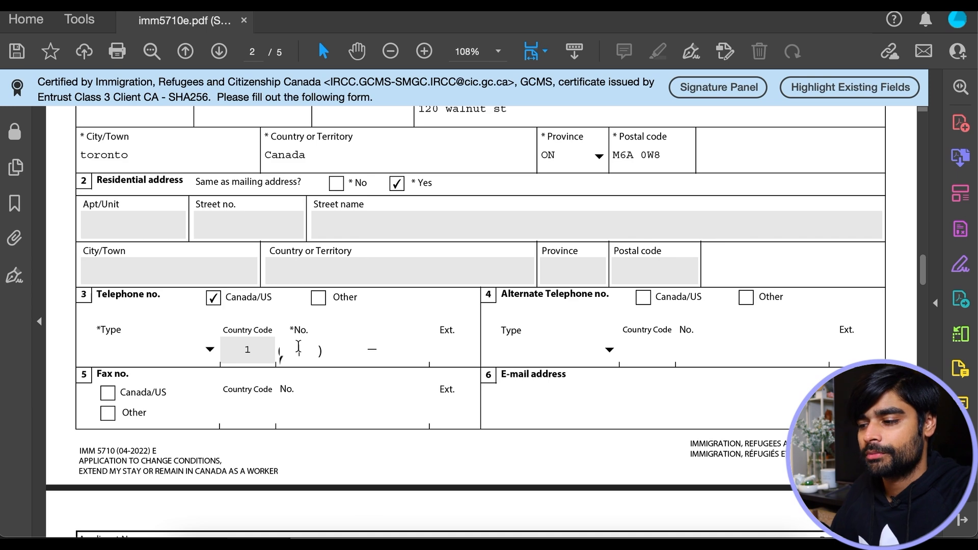
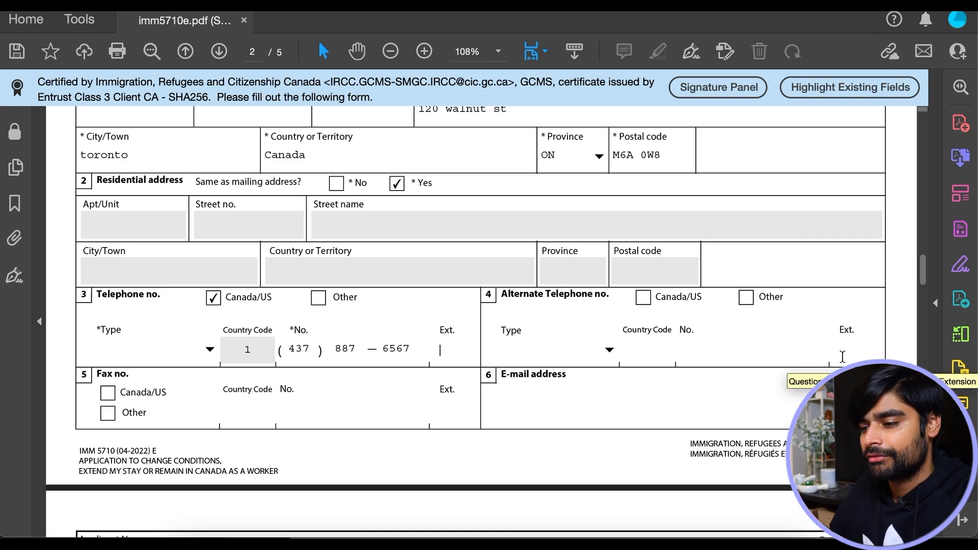
{"action": "scroll", "coordinate": [598, 338], "scroll_direction": "down", "scroll_amount": 3}
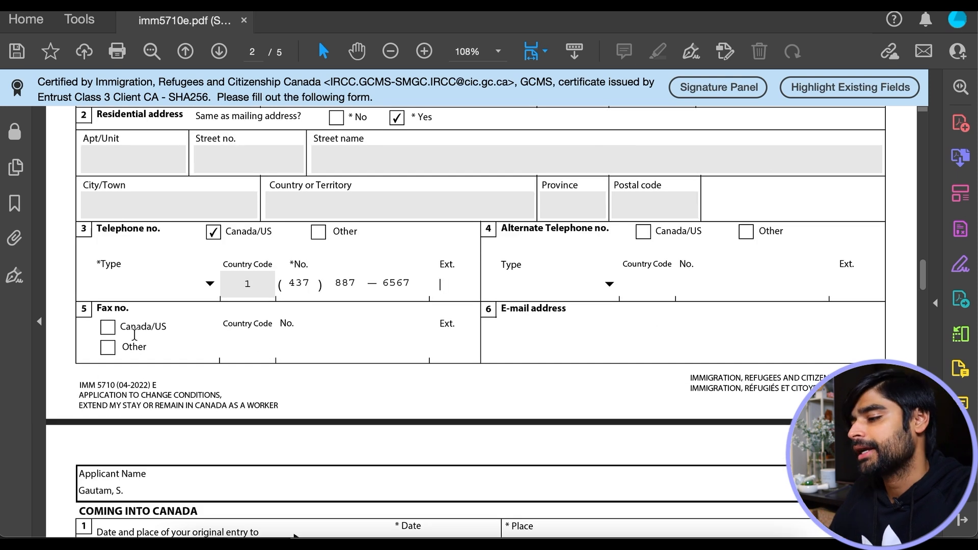
{"action": "left_click", "coordinate": [534, 339]}
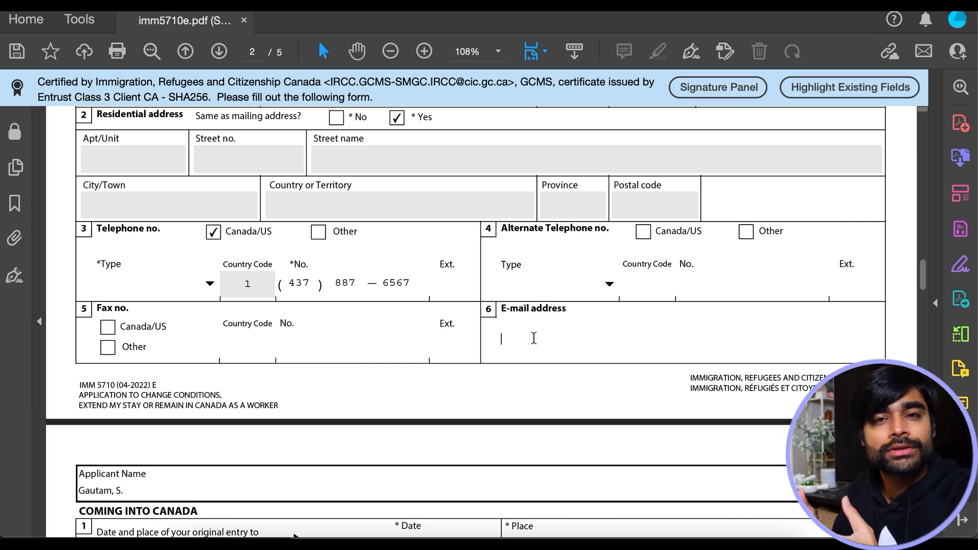
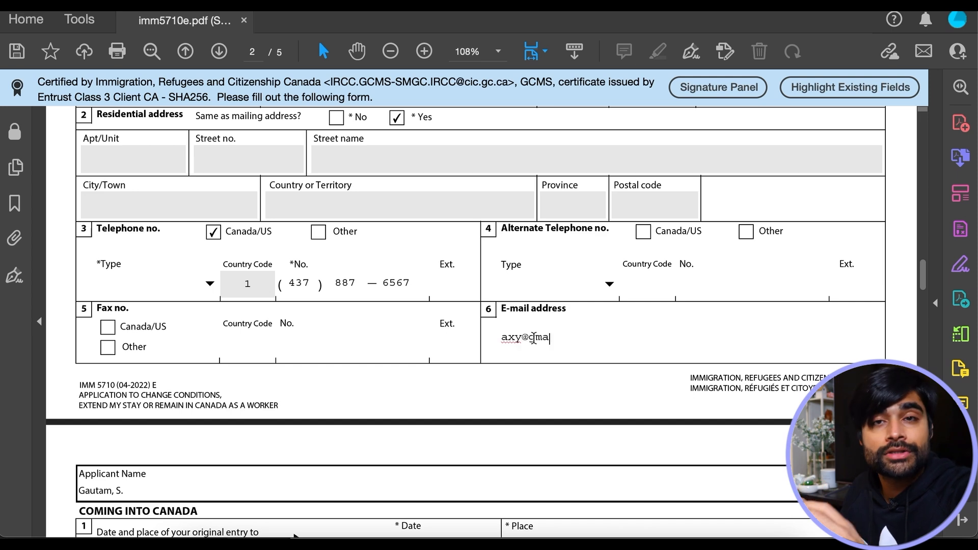
{"action": "scroll", "coordinate": [540, 339], "scroll_direction": "down", "scroll_amount": 7}
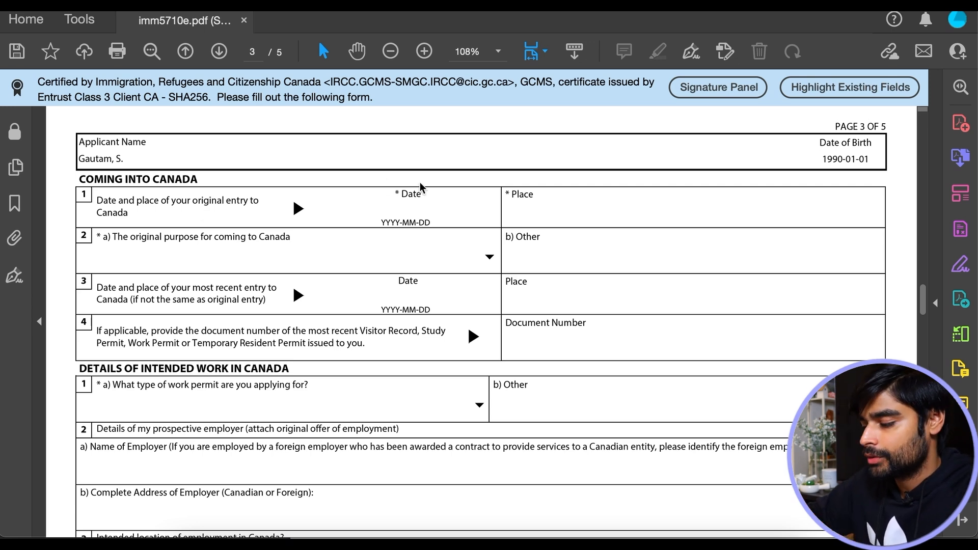
- Record original entry on 20220501 at toronto yyz with purpose Family Visit
{"action": "left_click", "coordinate": [384, 212]}
{"action": "type", "text": "20220501"}
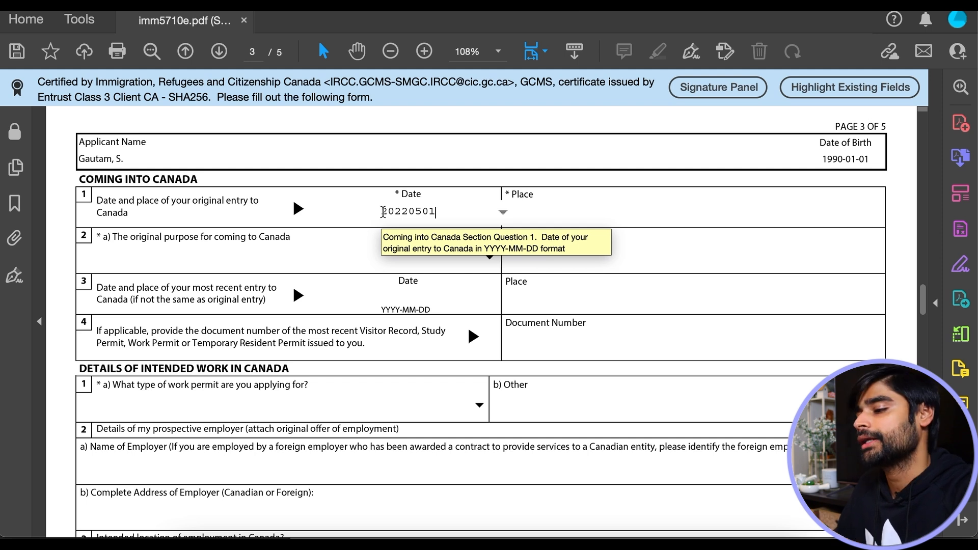
{"action": "left_click", "coordinate": [563, 217]}
{"action": "type", "text": "toronto yyz"}
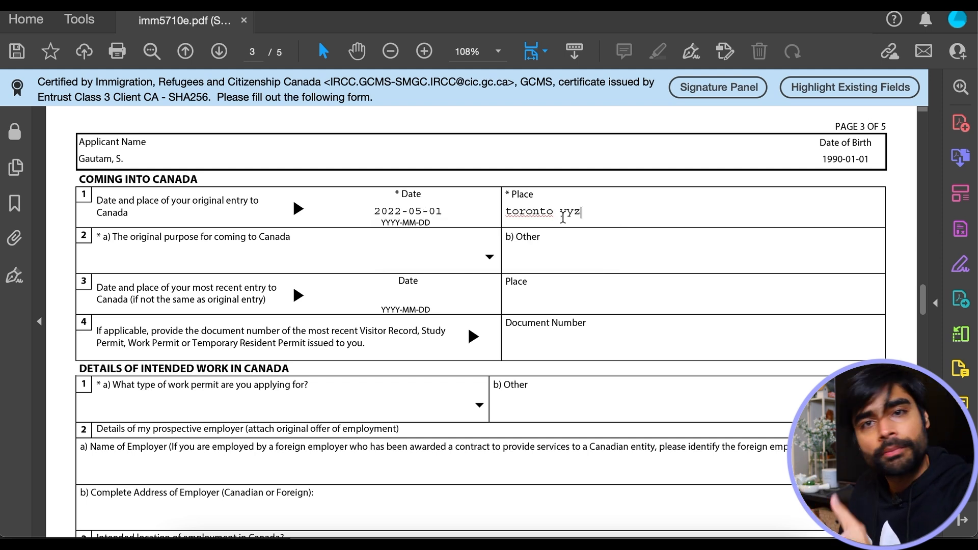
{"action": "left_click", "coordinate": [295, 245]}
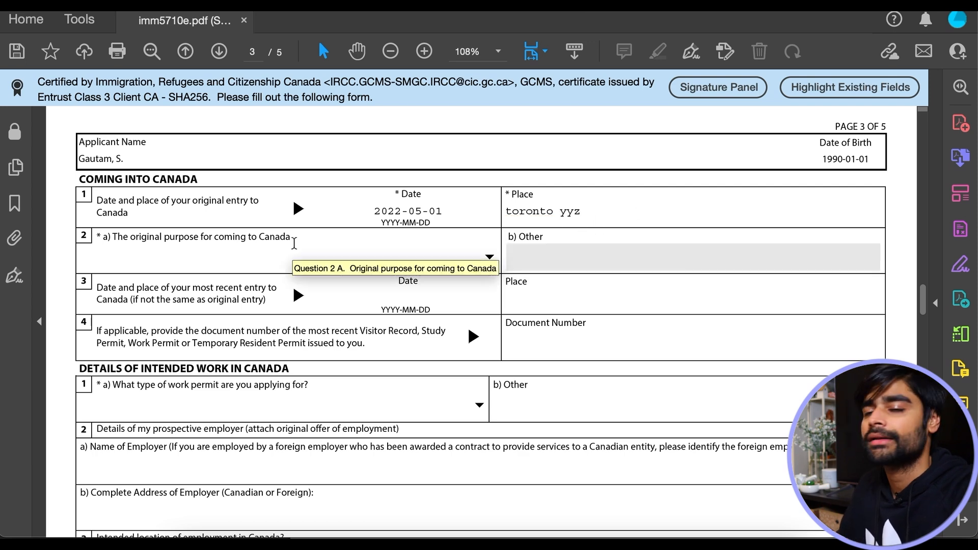
{"action": "left_click", "coordinate": [491, 258]}
{"action": "left_click", "coordinate": [154, 360]}
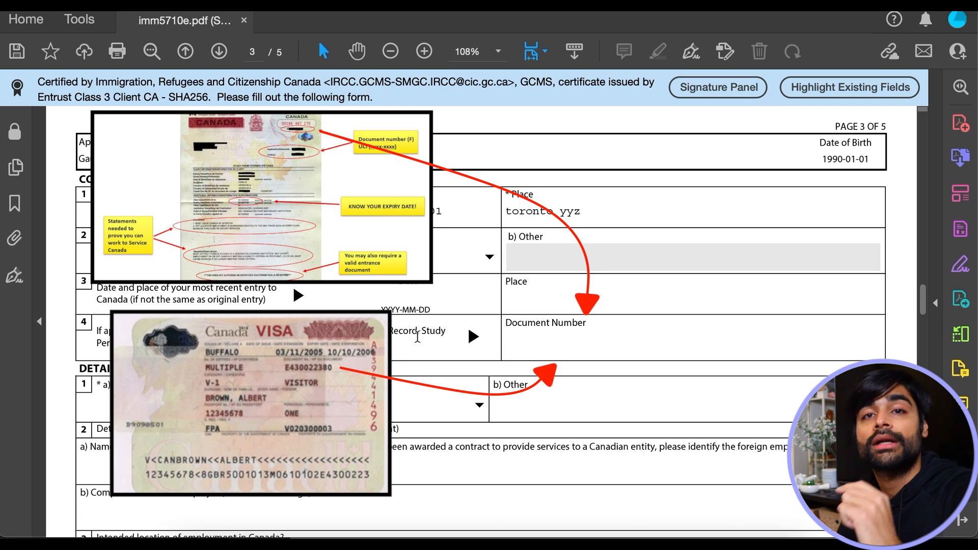
- Enter the most recent permit's document number
{"action": "left_click", "coordinate": [559, 337]}
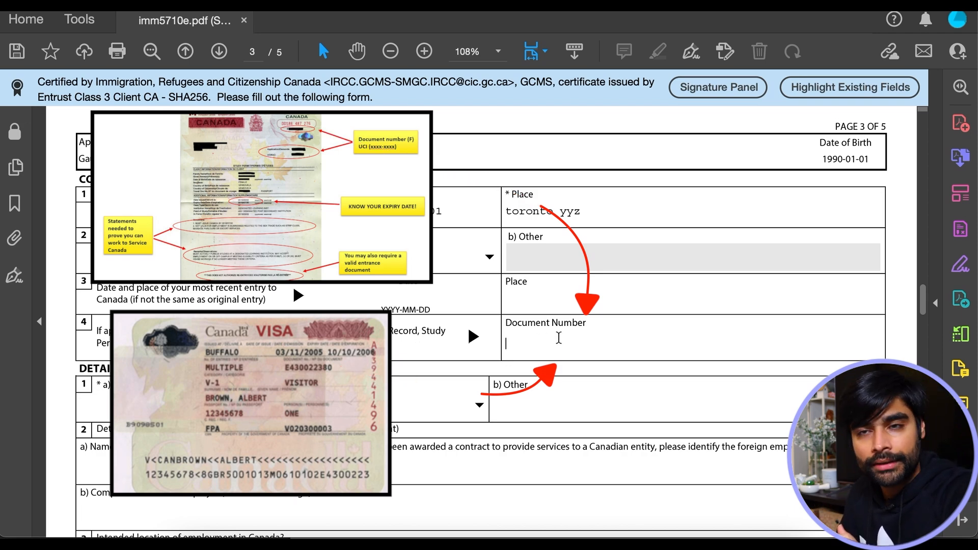
{"action": "scroll", "coordinate": [559, 338], "scroll_direction": "down", "scroll_amount": 3}
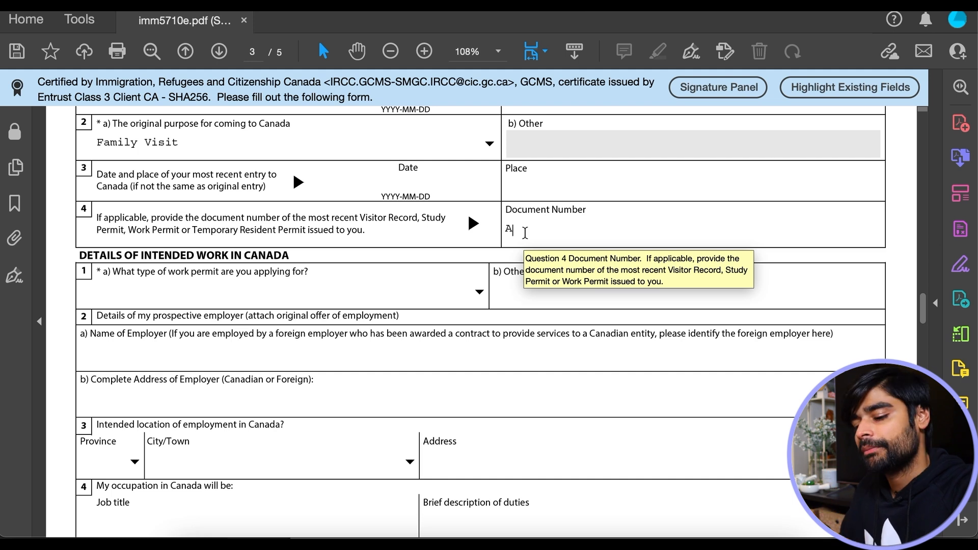
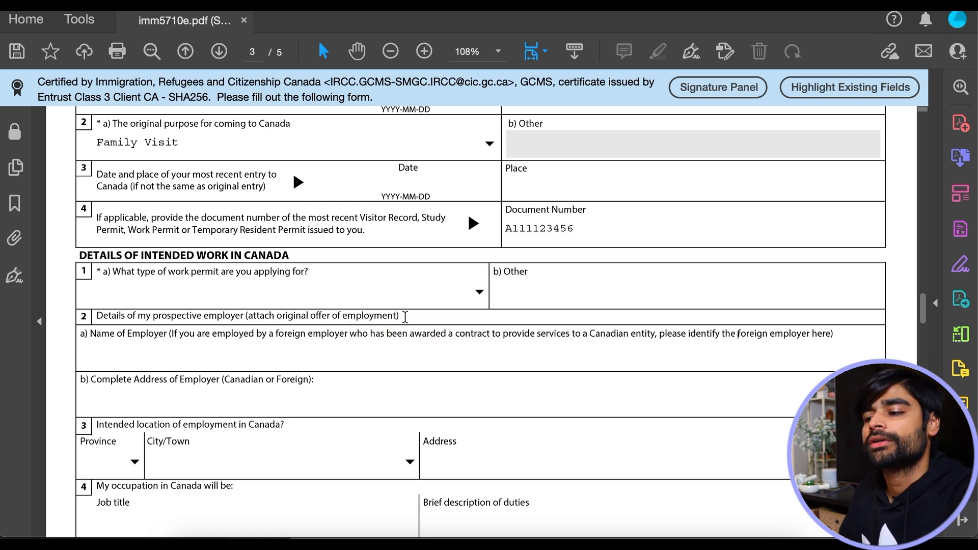
- Choose Open Work Permit, answer No to Provincial Nominee and Yes to post-secondary education
{"action": "left_click", "coordinate": [480, 292]}
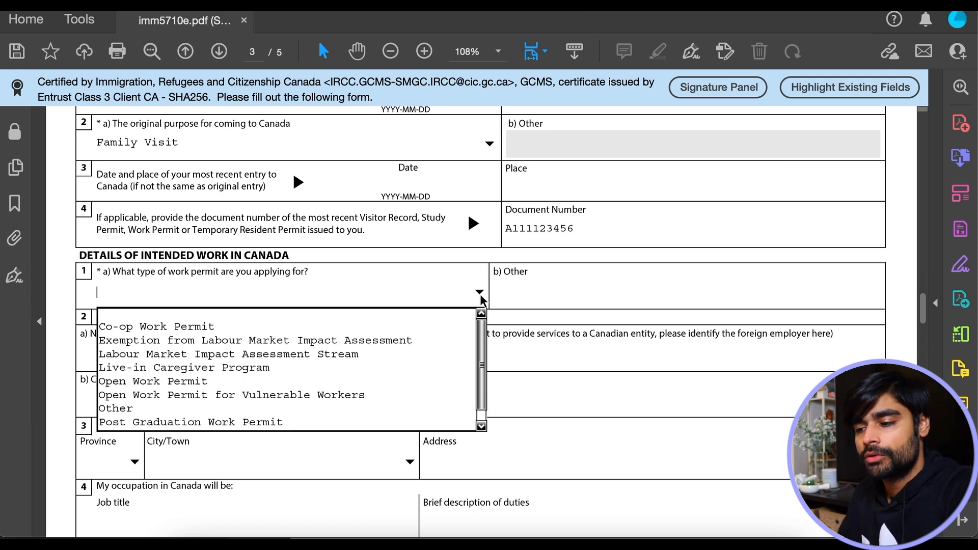
{"action": "left_click", "coordinate": [179, 384]}
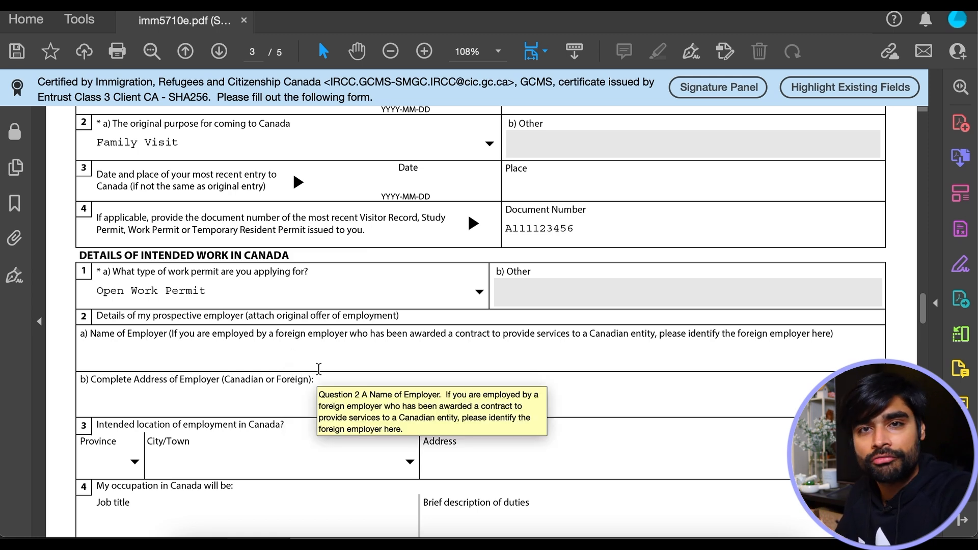
{"action": "scroll", "coordinate": [318, 368], "scroll_direction": "down", "scroll_amount": 3}
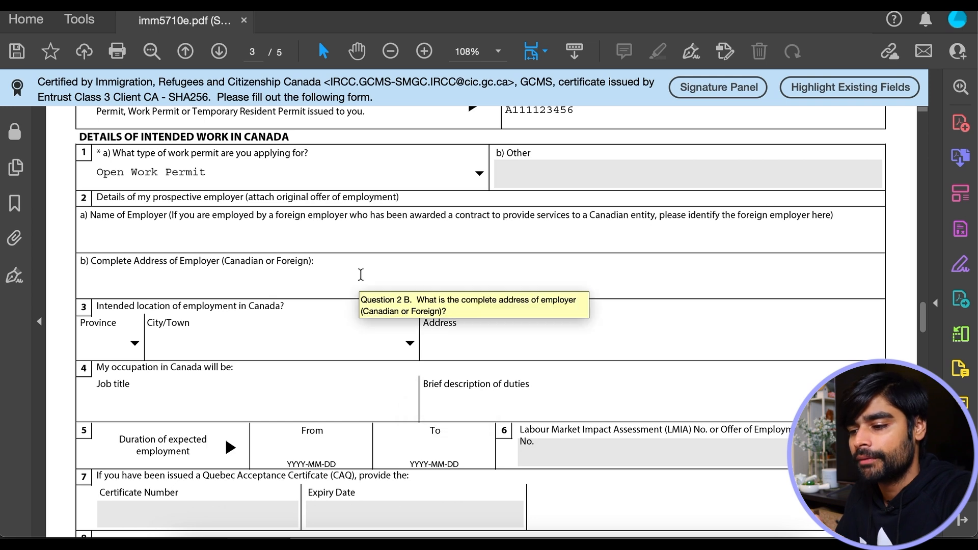
{"action": "scroll", "coordinate": [360, 275], "scroll_direction": "down", "scroll_amount": 7}
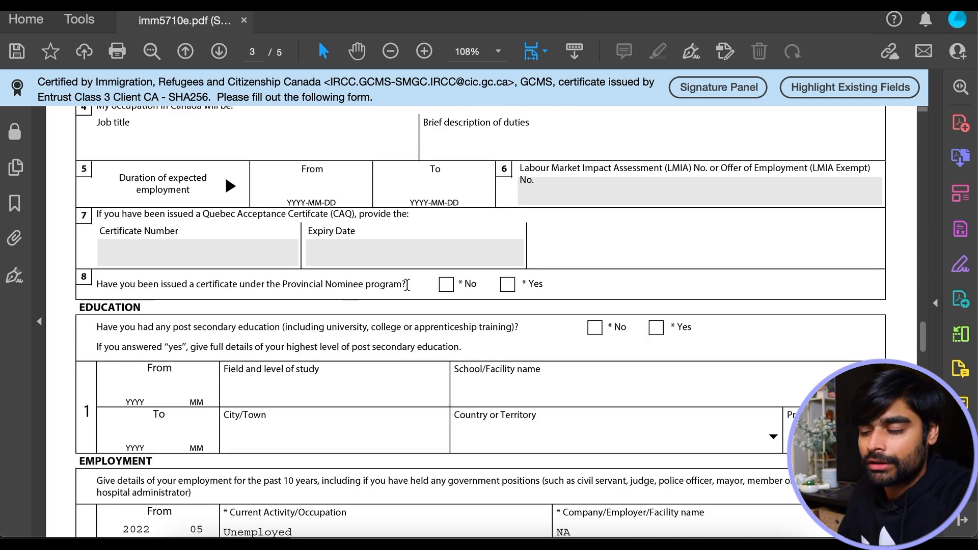
{"action": "left_click", "coordinate": [447, 284]}
{"action": "scroll", "coordinate": [389, 314], "scroll_direction": "down", "scroll_amount": 3}
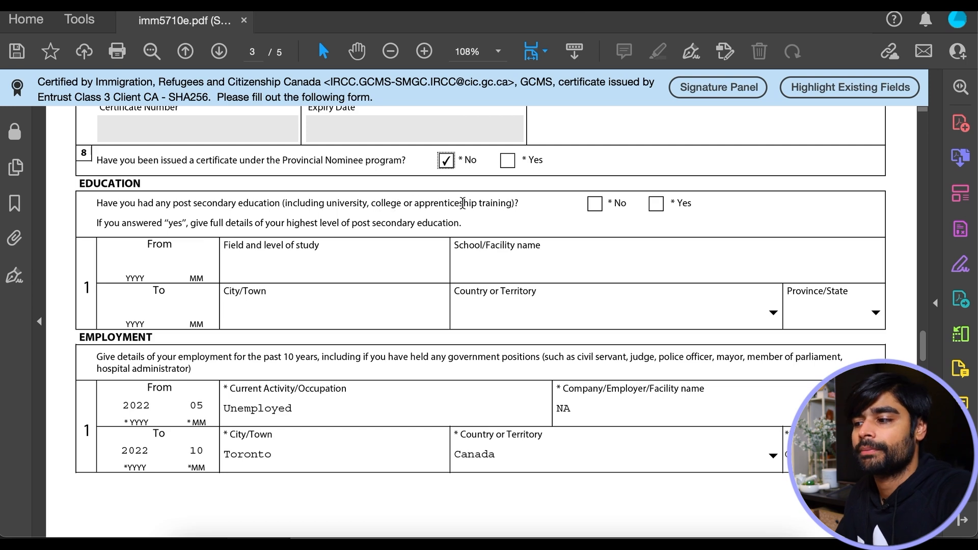
{"action": "left_click", "coordinate": [660, 204]}
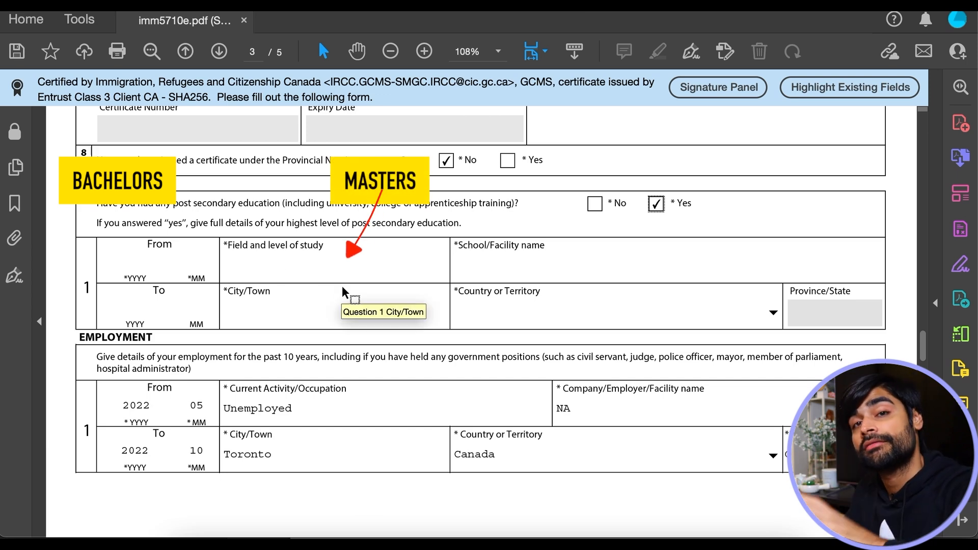
- Fill the education row: 2012-01 to 2014-12, MBA, University of Mumbai, Mumbai, India
{"action": "left_click", "coordinate": [130, 251]}
{"action": "type", "text": "201201201412"}
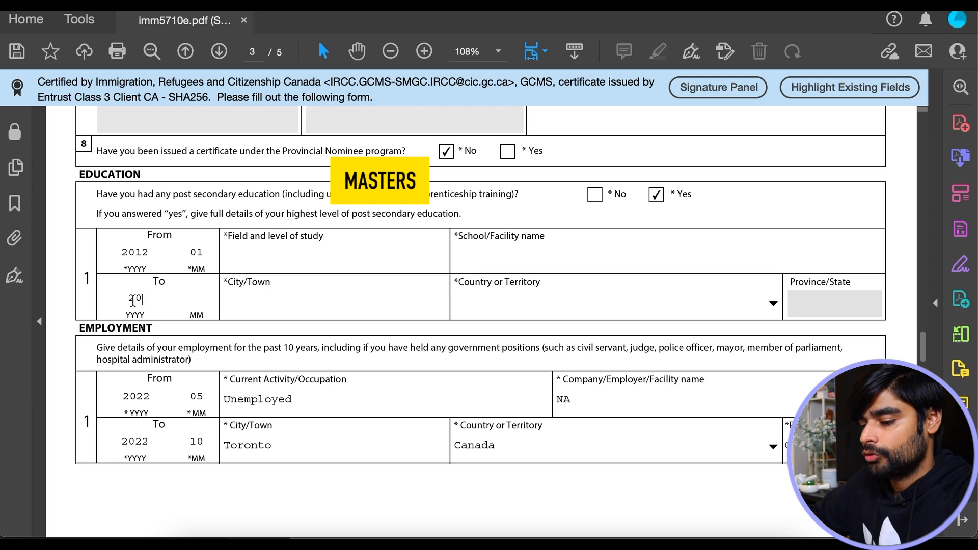
{"action": "left_click", "coordinate": [265, 259]}
{"action": "type", "text": "MBA"}
{"action": "left_click", "coordinate": [555, 256]}
{"action": "type", "text": "Uni"}
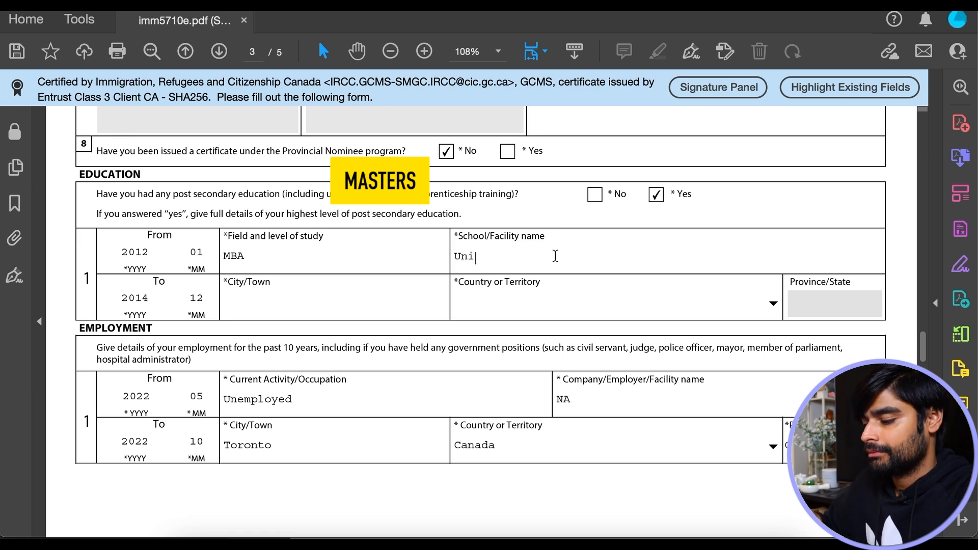
{"action": "type", "text": "versity of Mumbai"}
{"action": "left_click", "coordinate": [304, 304]}
{"action": "type", "text": "Mumbai"}
{"action": "key", "text": "Tab"}
{"action": "type", "text": "In"}
{"action": "key", "text": "Return"}
{"action": "scroll", "coordinate": [684, 346], "scroll_direction": "down", "scroll_amount": 3}
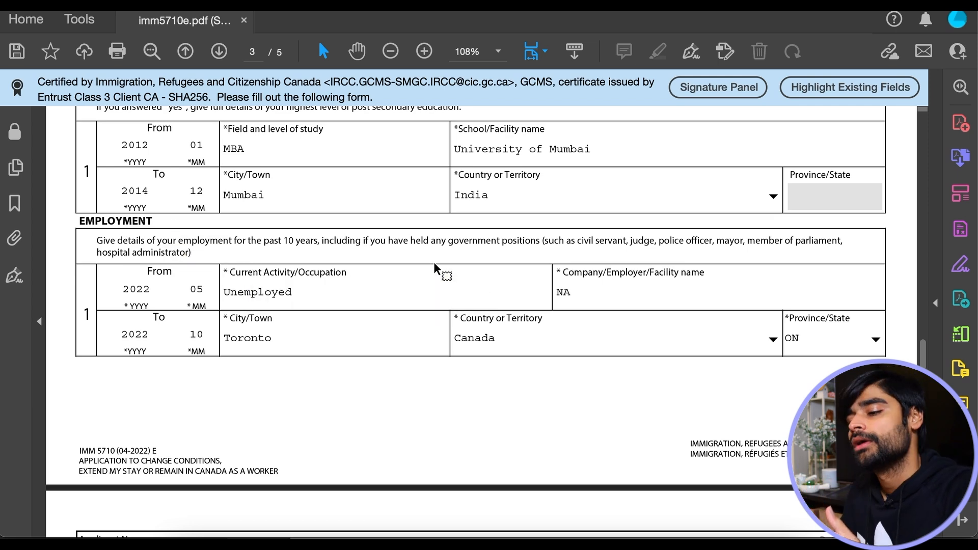
- Scroll through page 4's activity history to review the 2012–2014 University of Mumbai entry
{"action": "scroll", "coordinate": [597, 291], "scroll_direction": "down", "scroll_amount": 10}
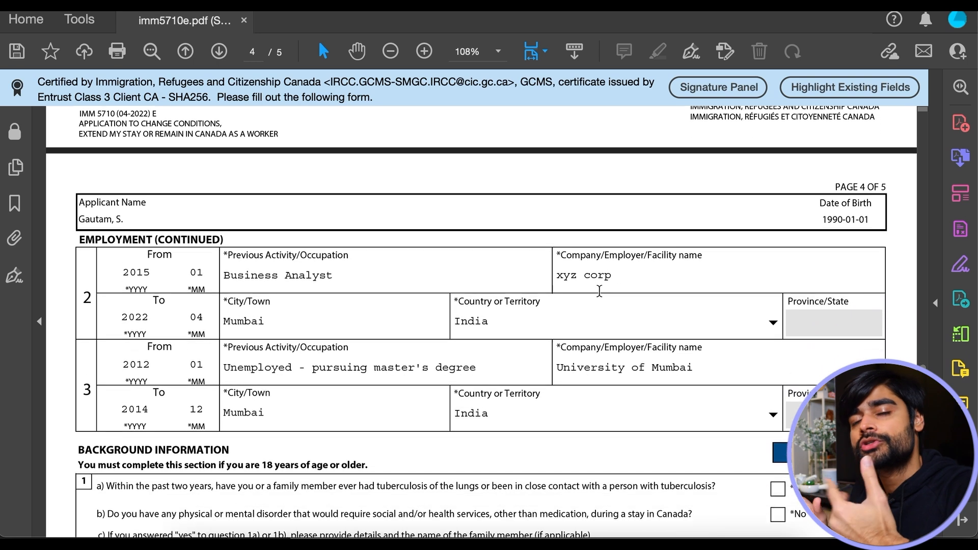
{"action": "scroll", "coordinate": [598, 290], "scroll_direction": "up", "scroll_amount": 5}
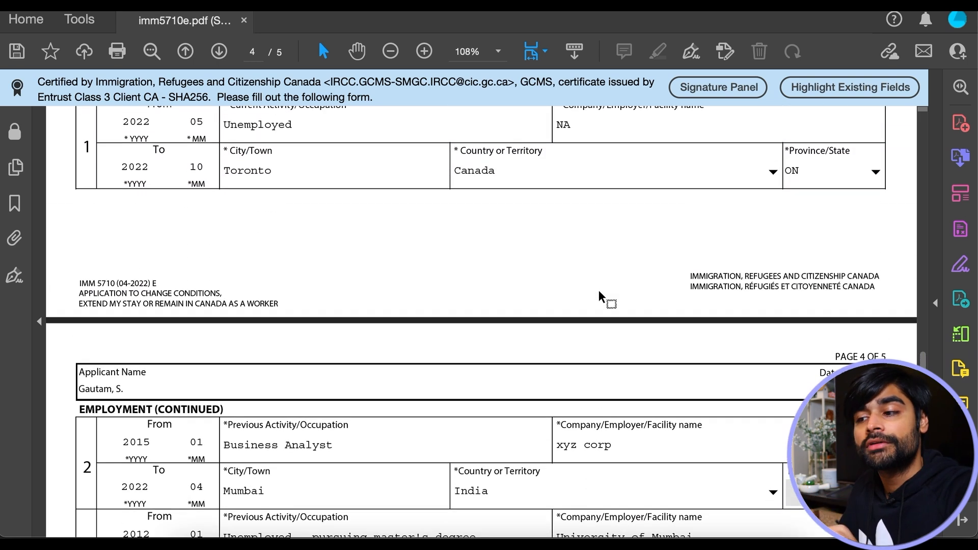
{"action": "scroll", "coordinate": [598, 289], "scroll_direction": "up", "scroll_amount": 1}
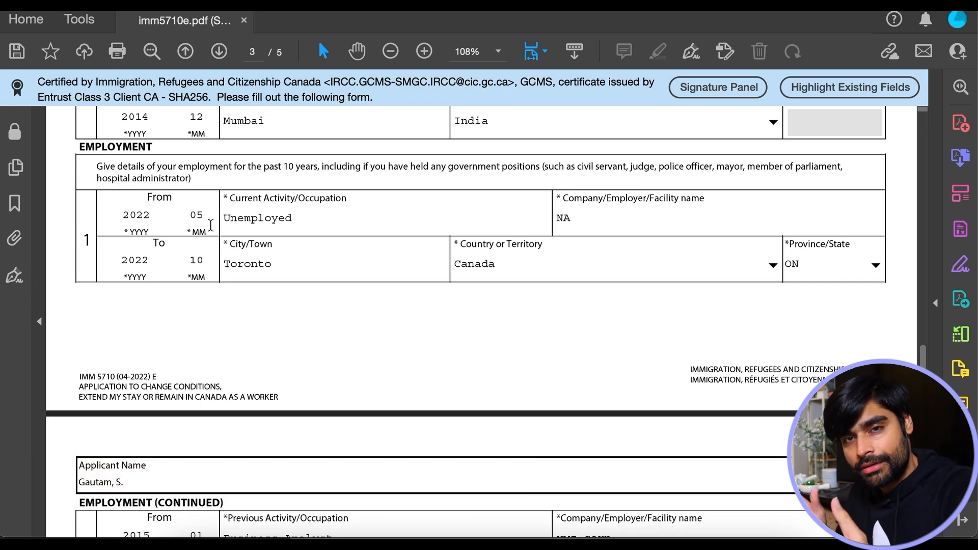
{"action": "scroll", "coordinate": [211, 226], "scroll_direction": "down", "scroll_amount": 1}
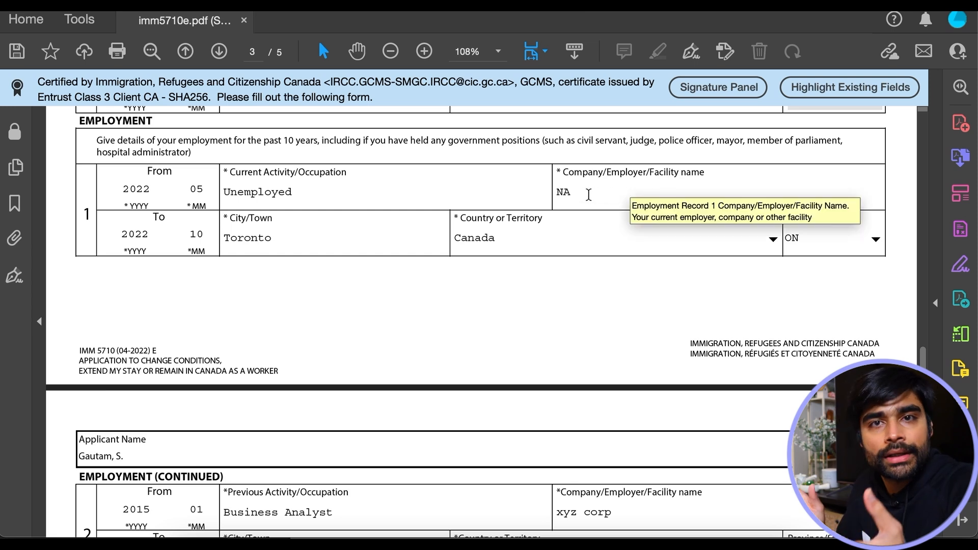
{"action": "scroll", "coordinate": [588, 194], "scroll_direction": "down", "scroll_amount": 3}
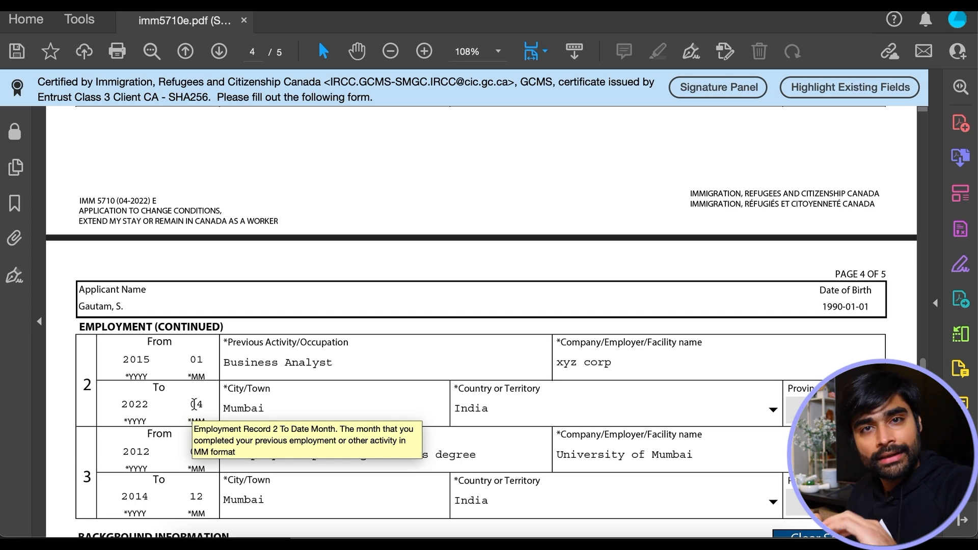
{"action": "scroll", "coordinate": [195, 404], "scroll_direction": "up", "scroll_amount": 4}
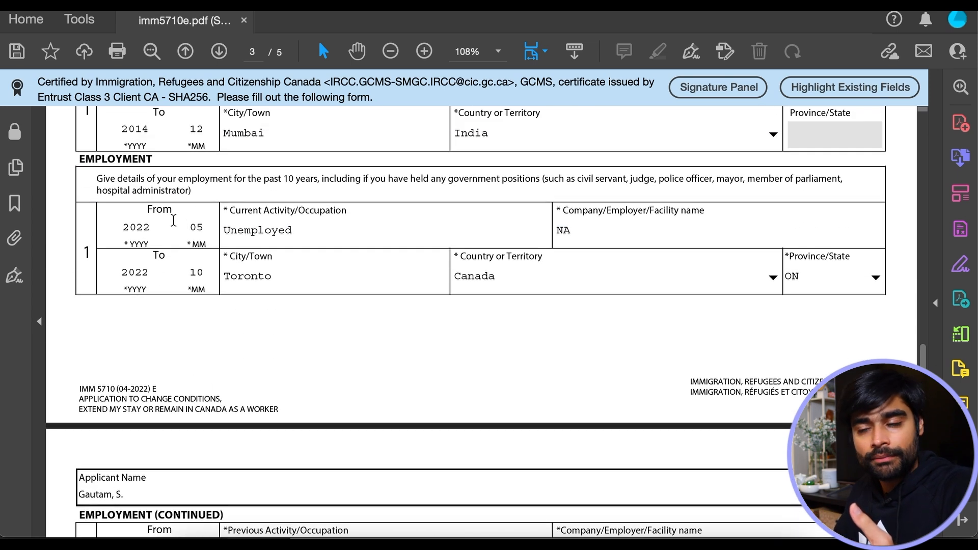
{"action": "scroll", "coordinate": [248, 350], "scroll_direction": "down", "scroll_amount": 4}
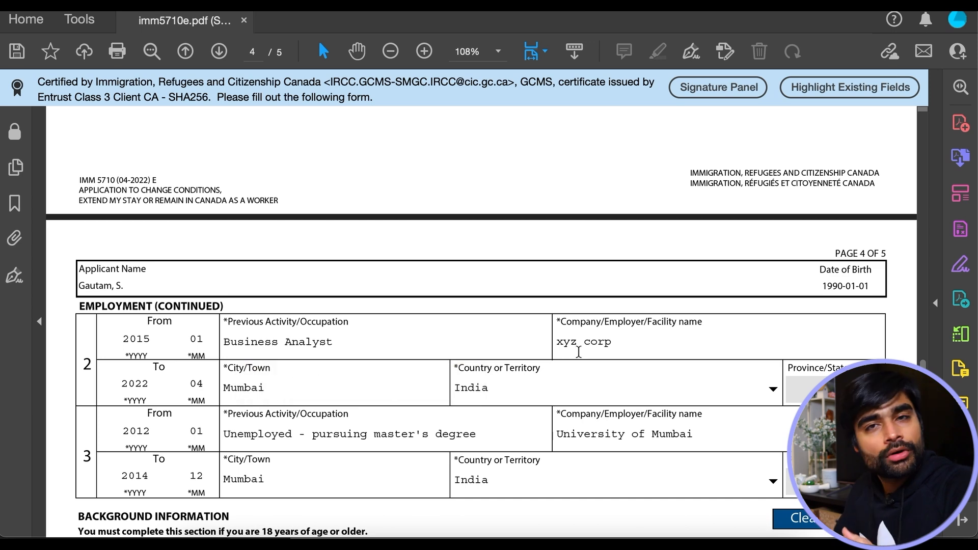
{"action": "scroll", "coordinate": [517, 399], "scroll_direction": "down", "scroll_amount": 2}
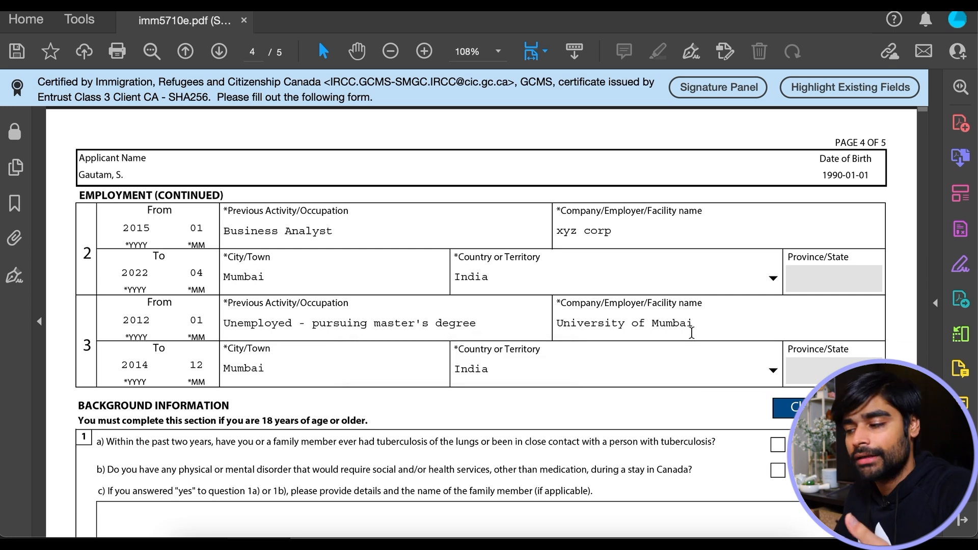
{"action": "scroll", "coordinate": [692, 332], "scroll_direction": "up", "scroll_amount": 4}
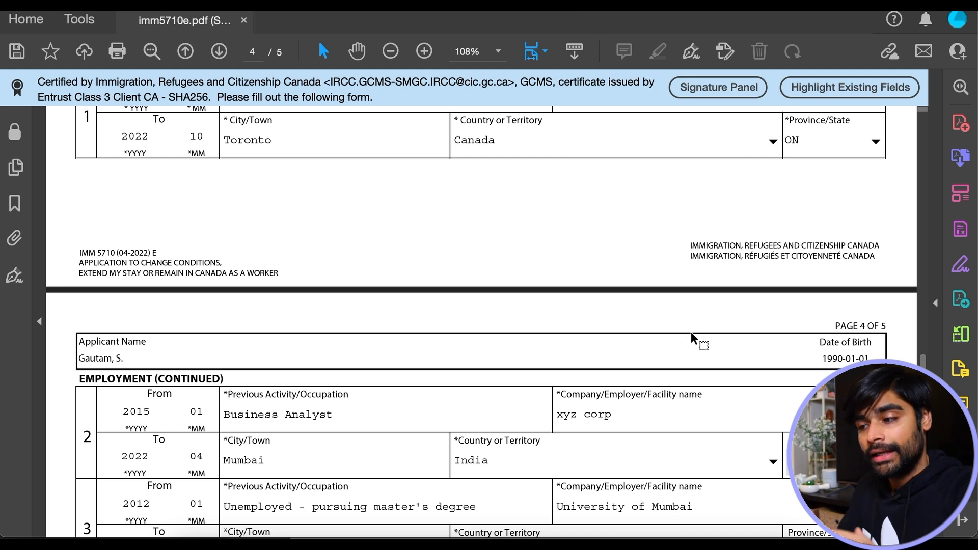
{"action": "scroll", "coordinate": [691, 332], "scroll_direction": "down", "scroll_amount": 2}
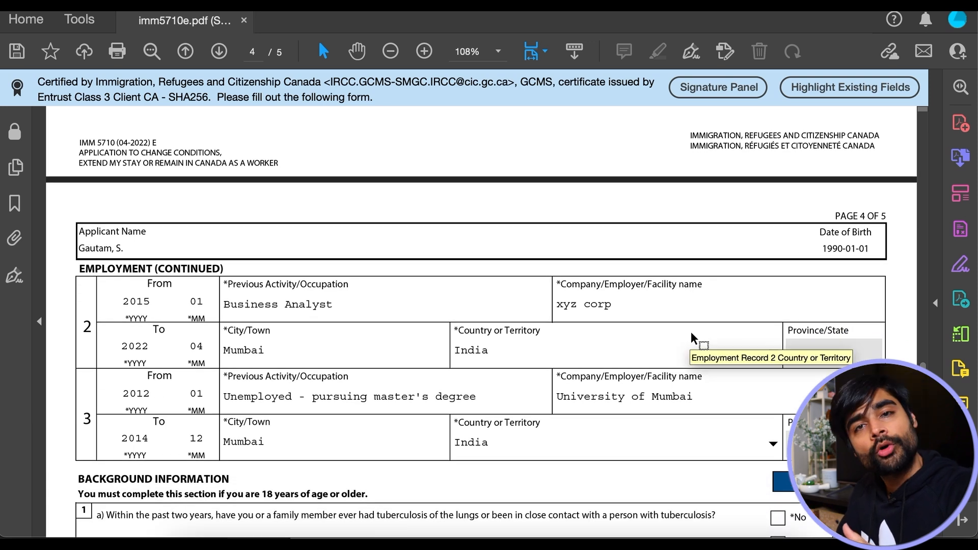
{"action": "scroll", "coordinate": [448, 387], "scroll_direction": "up", "scroll_amount": 2}
{"action": "scroll", "coordinate": [447, 388], "scroll_direction": "down", "scroll_amount": 1}
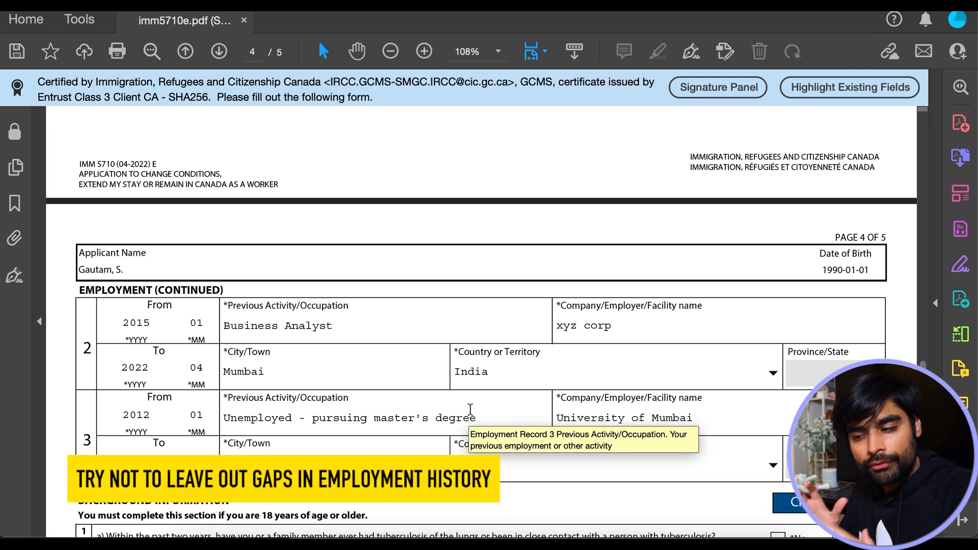
{"action": "scroll", "coordinate": [470, 409], "scroll_direction": "up", "scroll_amount": 5}
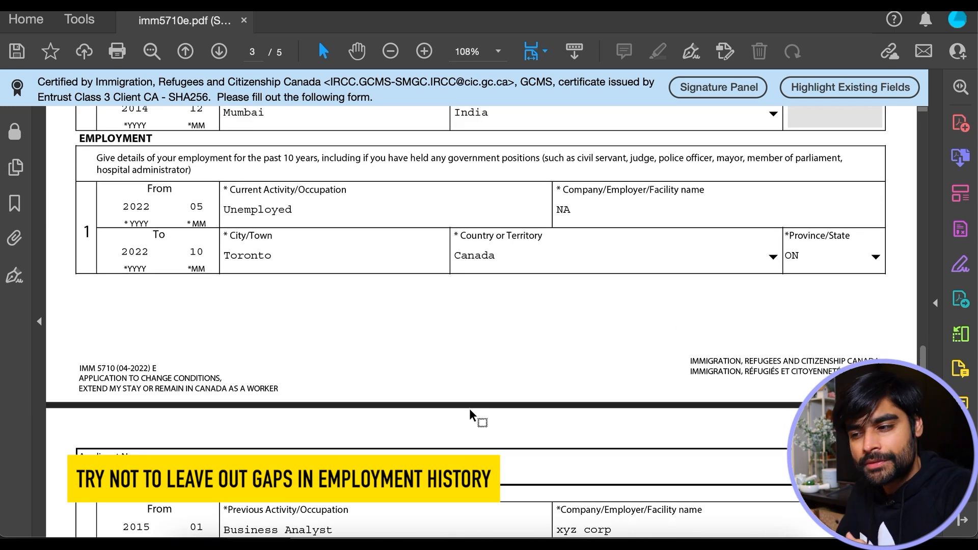
{"action": "scroll", "coordinate": [395, 318], "scroll_direction": "down", "scroll_amount": 4}
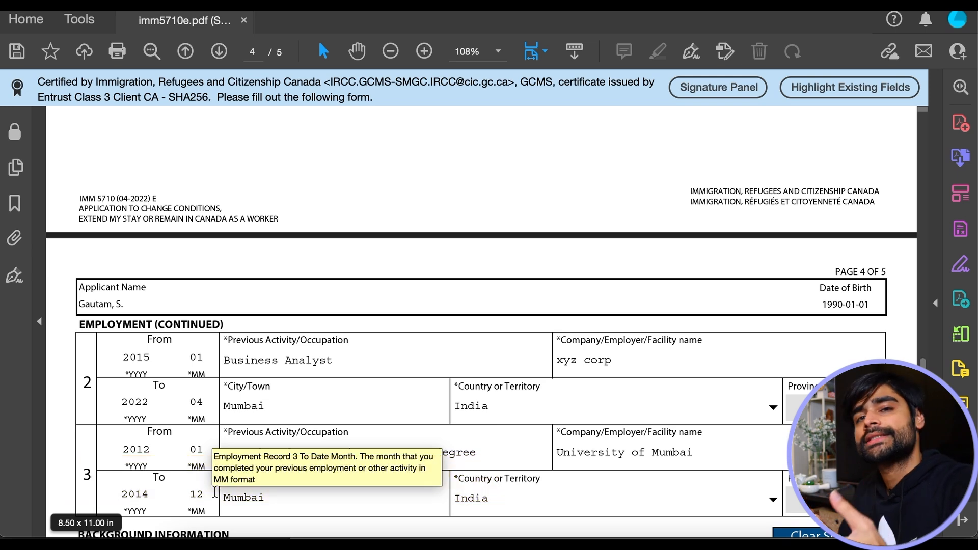
{"action": "scroll", "coordinate": [306, 469], "scroll_direction": "down", "scroll_amount": 3}
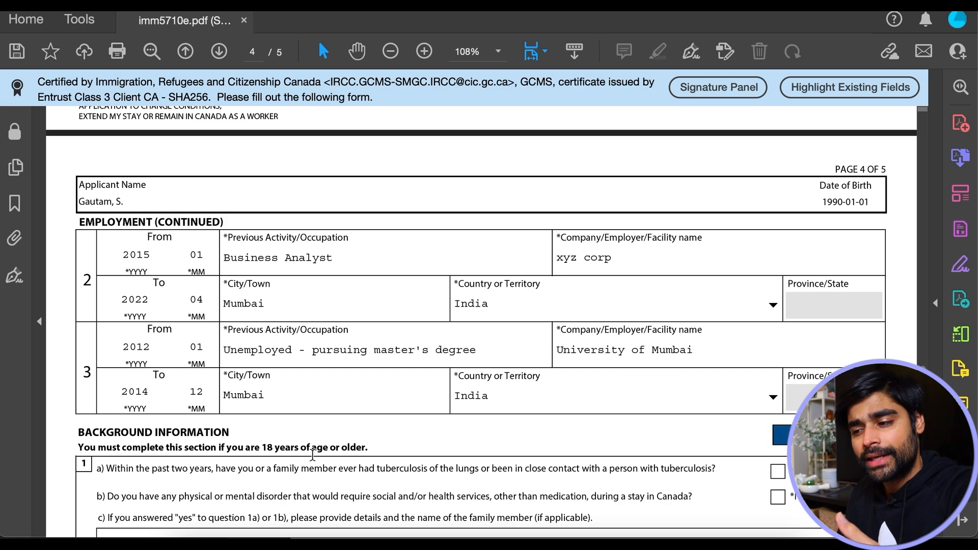
{"action": "scroll", "coordinate": [312, 455], "scroll_direction": "up", "scroll_amount": 1}
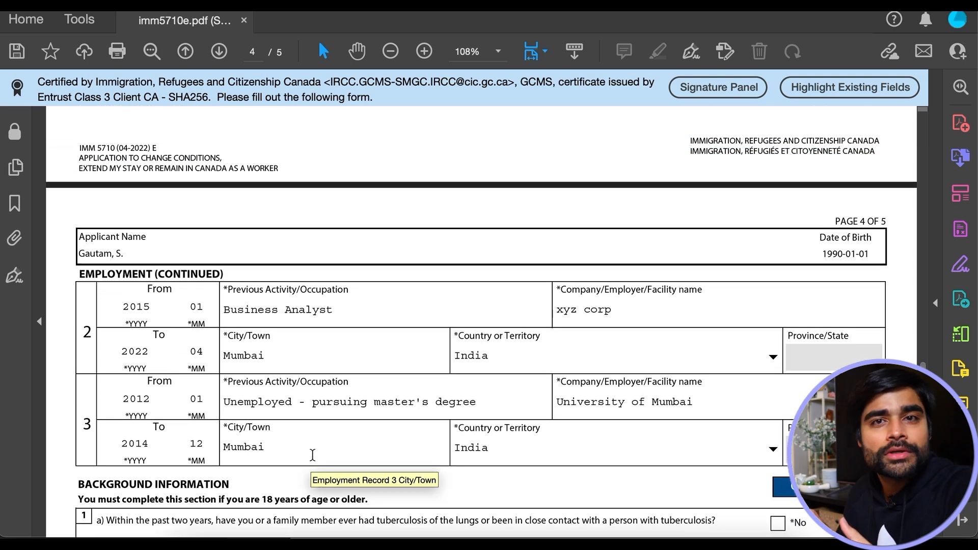
{"action": "scroll", "coordinate": [313, 455], "scroll_direction": "up", "scroll_amount": 4}
{"action": "scroll", "coordinate": [312, 455], "scroll_direction": "down", "scroll_amount": 3}
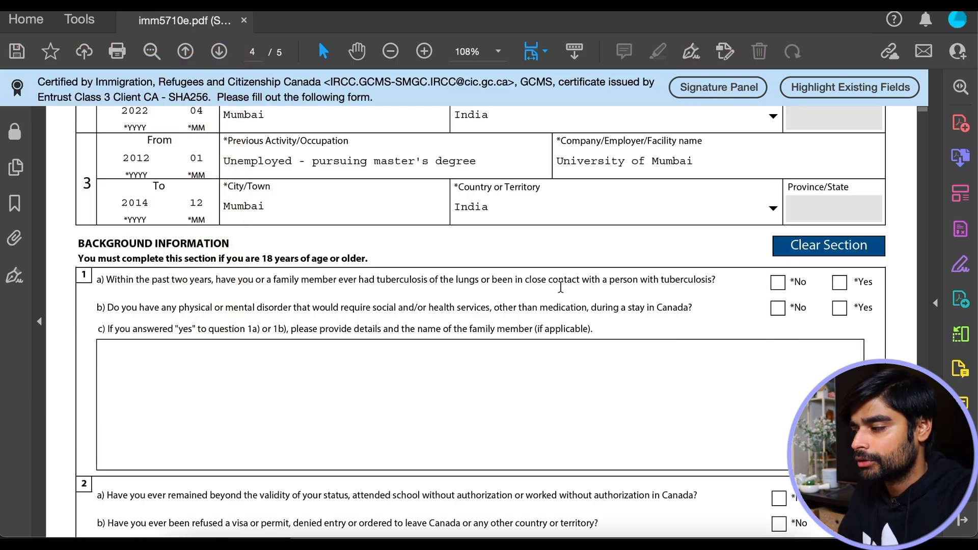
- Answer No to tuberculosis question 1a, disorder question 1b and overstaying question 2a
{"action": "left_click", "coordinate": [778, 283]}
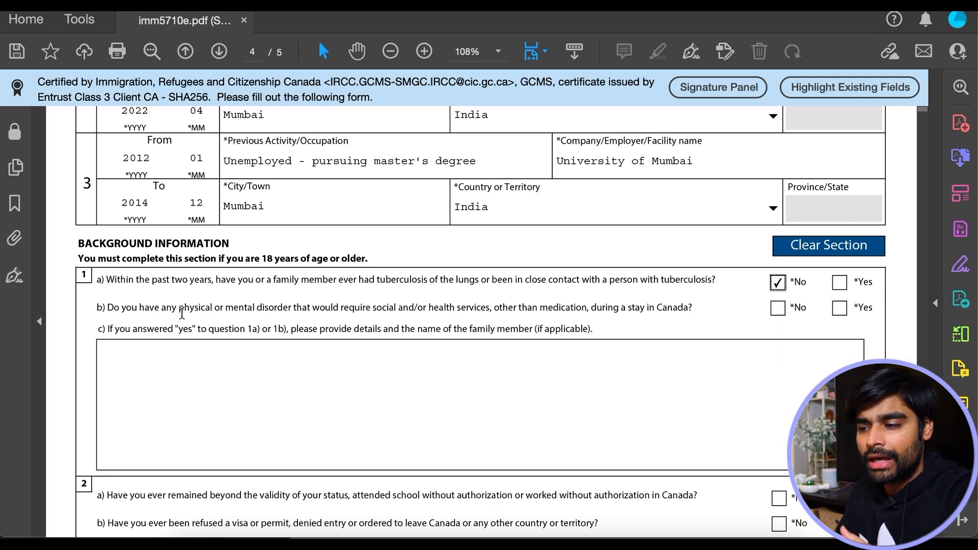
{"action": "left_click", "coordinate": [778, 308]}
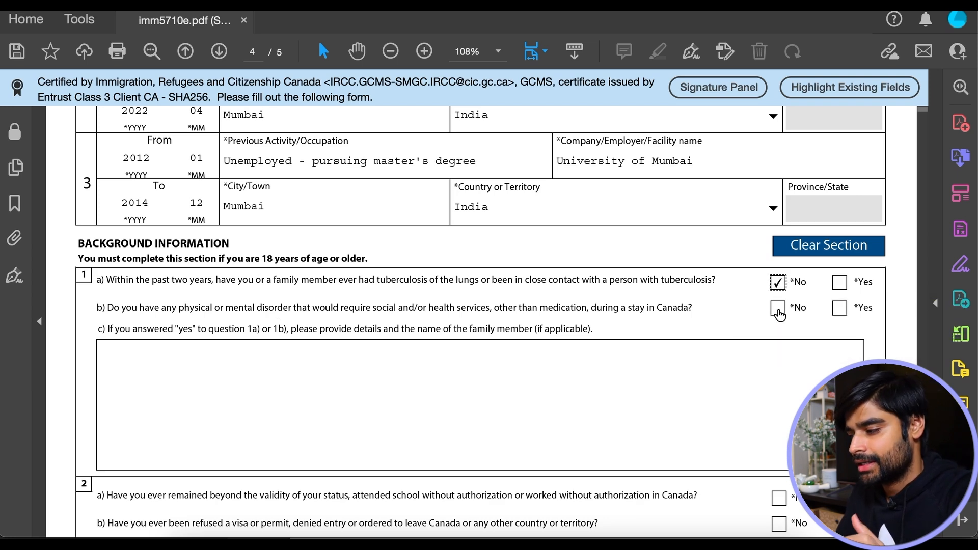
{"action": "scroll", "coordinate": [238, 343], "scroll_direction": "down", "scroll_amount": 3}
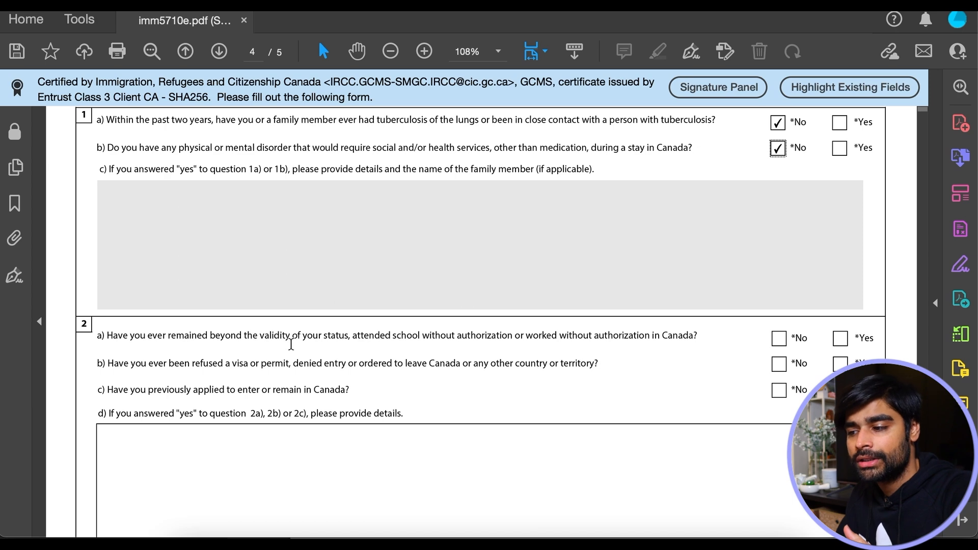
{"action": "left_click", "coordinate": [785, 341]}
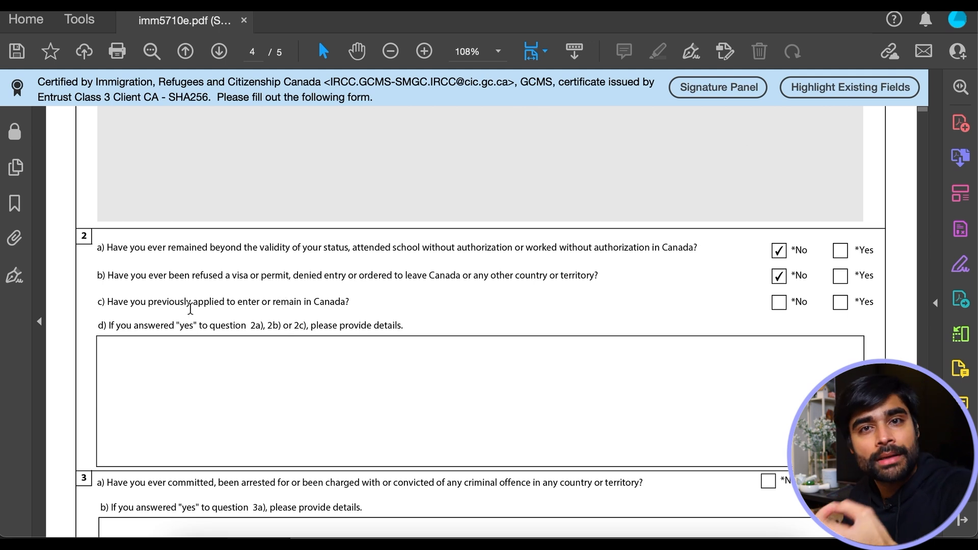
- Answer Yes to 2c and enter 'applied for visitor visa in 2021 december. approved on xx-xx-xxxx' for 2d
{"action": "left_click", "coordinate": [841, 302]}
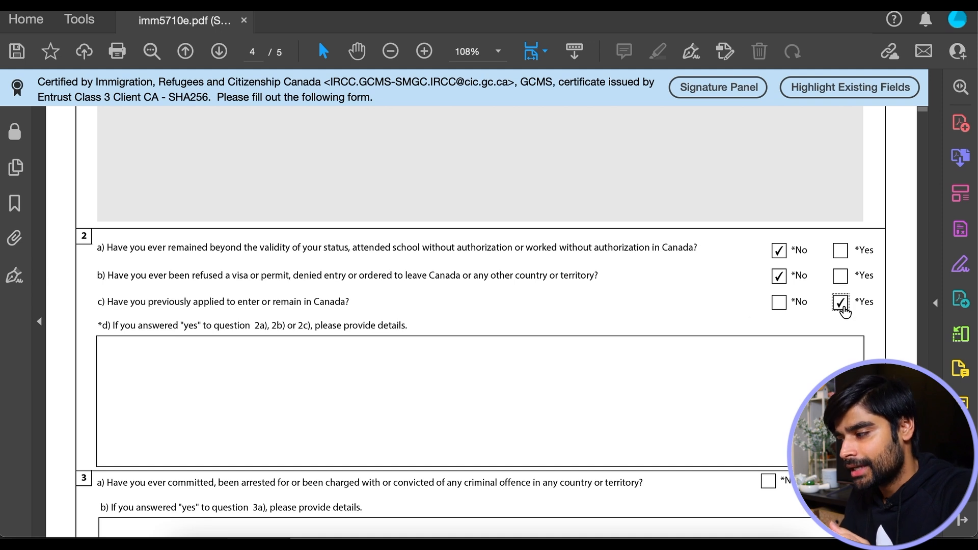
{"action": "left_click", "coordinate": [214, 366]}
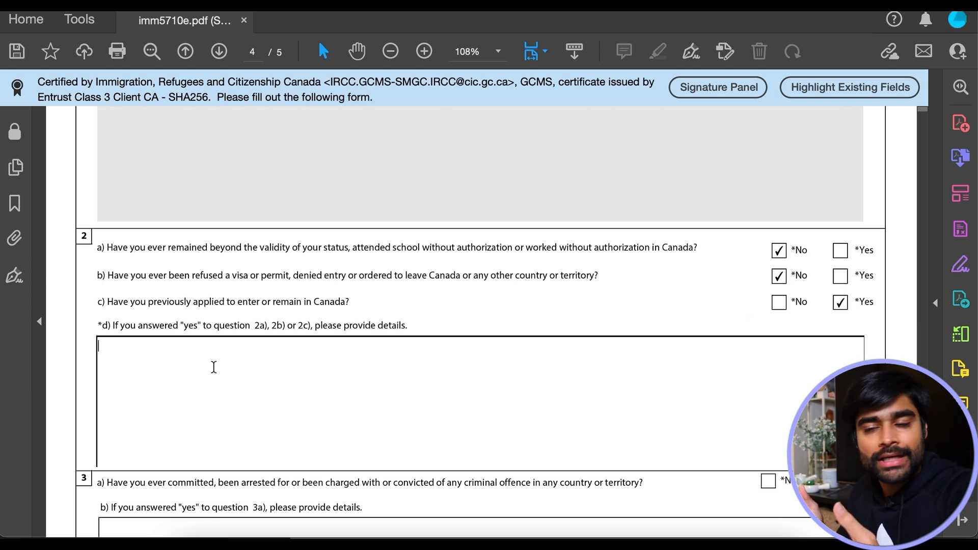
{"action": "type", "text": "applied "}
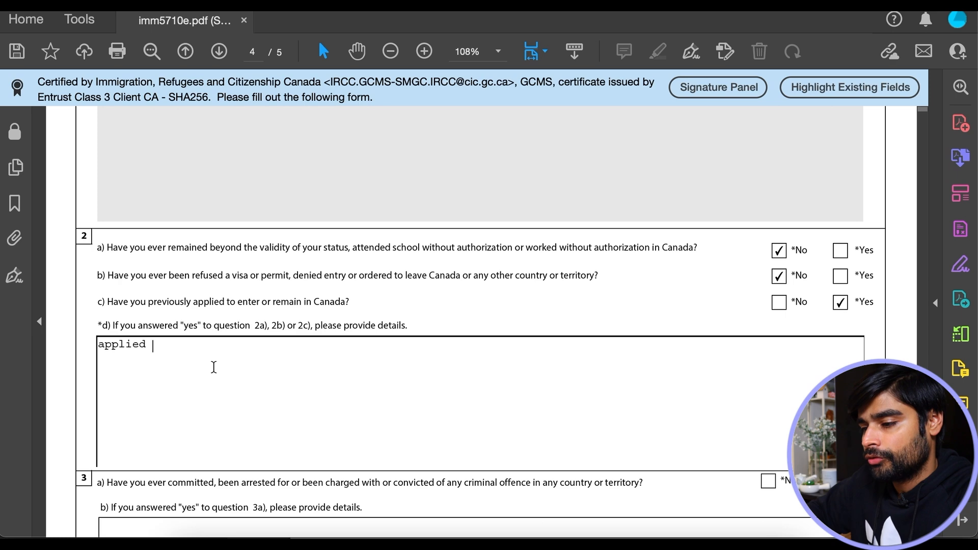
{"action": "type", "text": "for visitor visa in 2021 dece"}
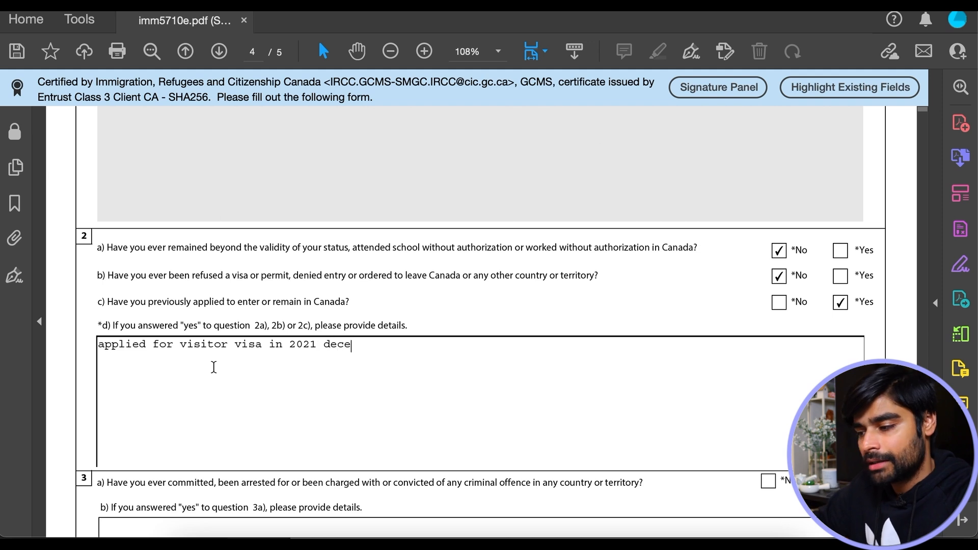
{"action": "type", "text": "mber."}
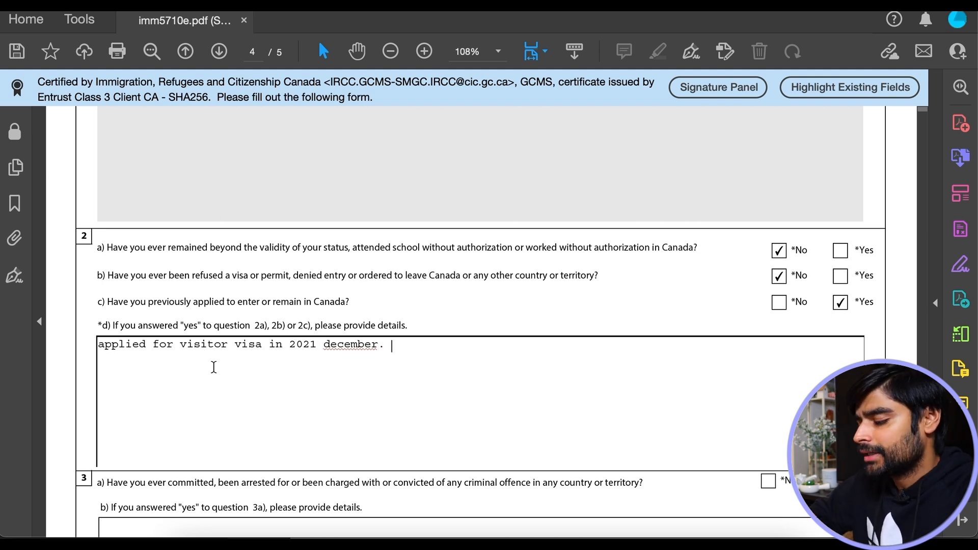
{"action": "type", "text": " approve"}
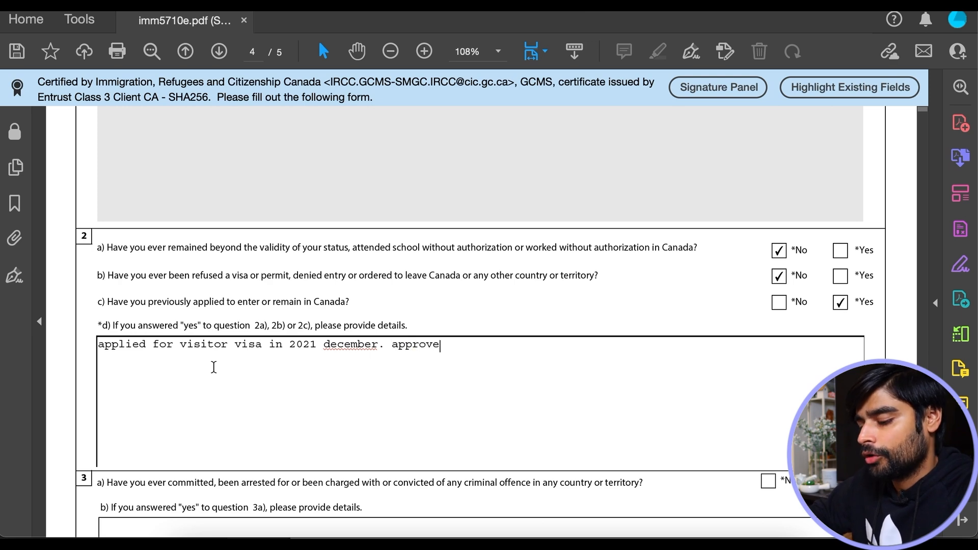
{"action": "type", "text": "d on"}
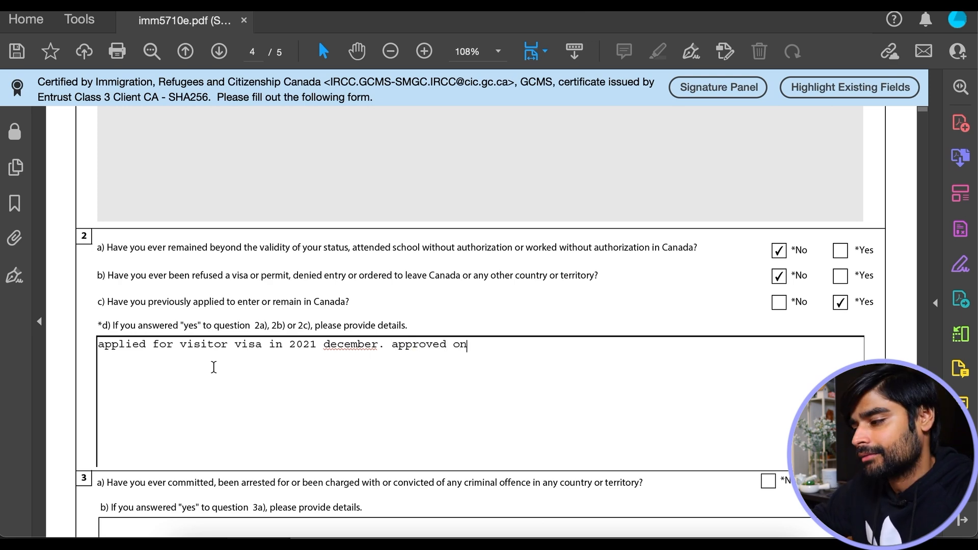
{"action": "type", "text": " xx-xx-xx-xxxx"}
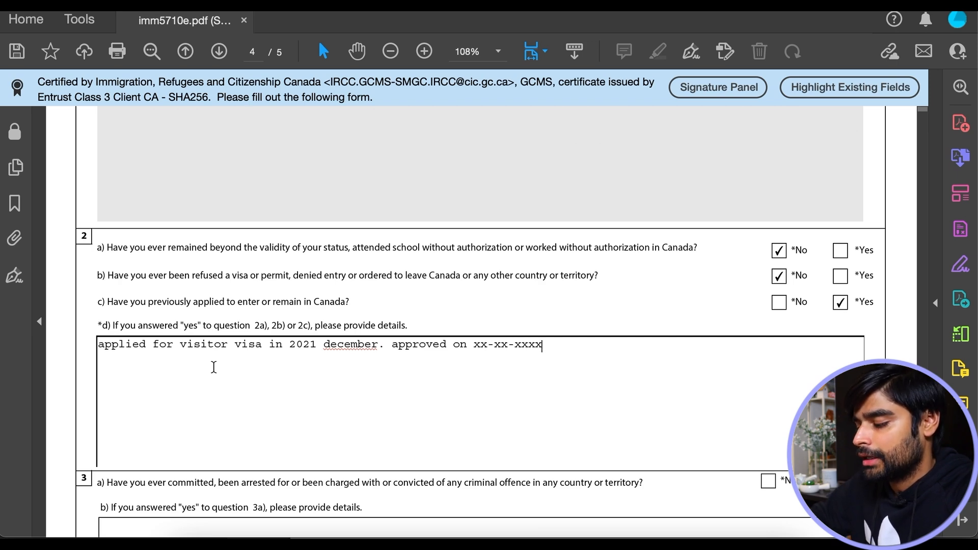
{"action": "scroll", "coordinate": [391, 393], "scroll_direction": "down", "scroll_amount": 3}
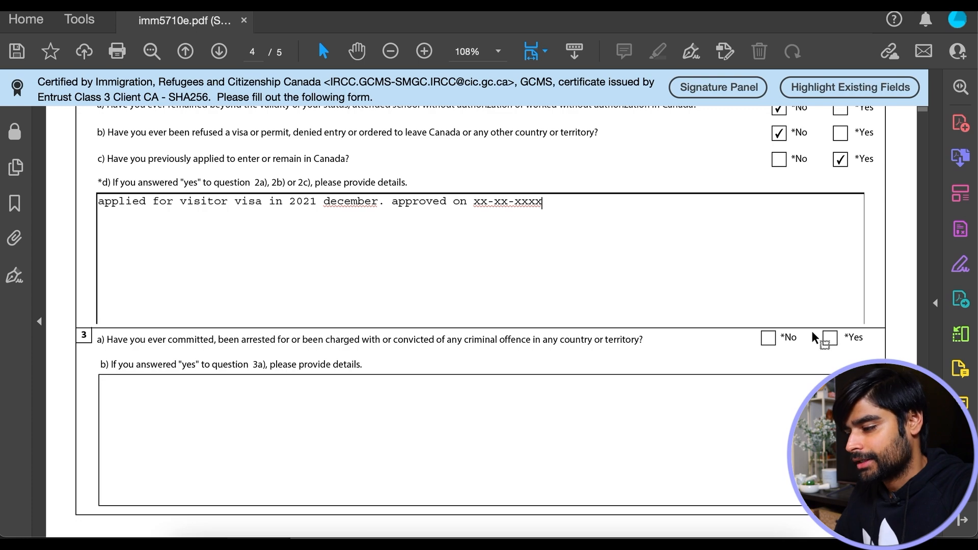
- Answer No to the criminal offence, military service, political organisation and ill-treatment questions
{"action": "left_click", "coordinate": [769, 338]}
{"action": "scroll", "coordinate": [719, 353], "scroll_direction": "down", "scroll_amount": 5}
{"action": "scroll", "coordinate": [719, 353], "scroll_direction": "down", "scroll_amount": 1}
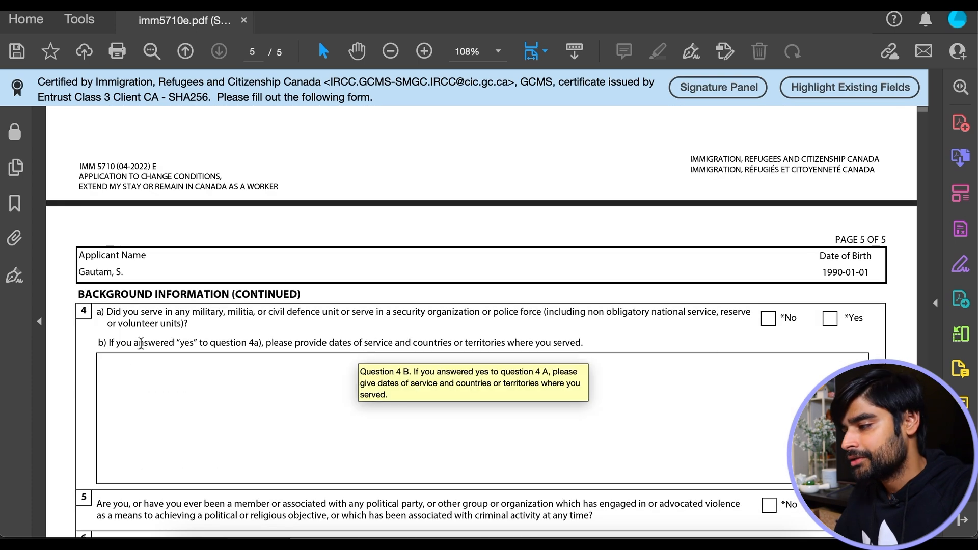
{"action": "left_click", "coordinate": [772, 322]}
{"action": "scroll", "coordinate": [310, 373], "scroll_direction": "down", "scroll_amount": 4}
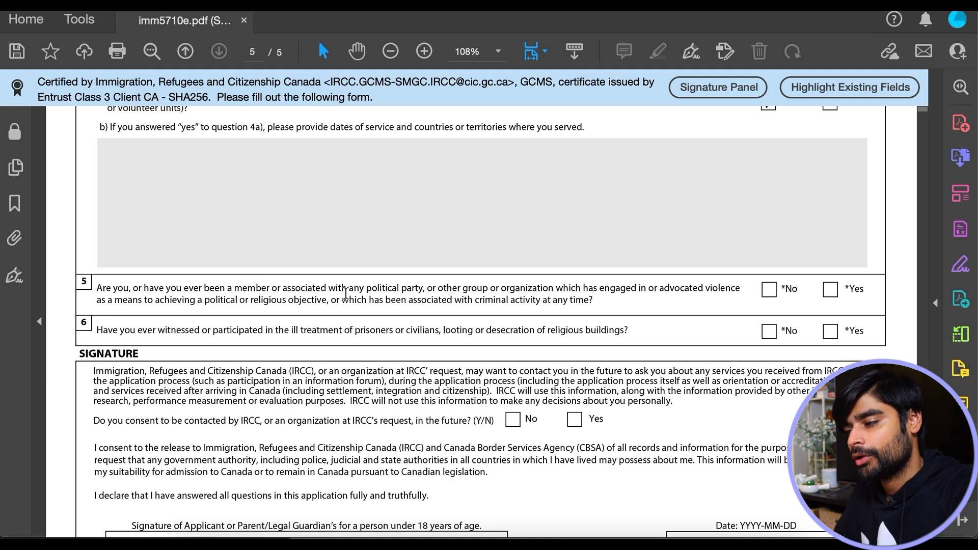
{"action": "left_click", "coordinate": [770, 291]}
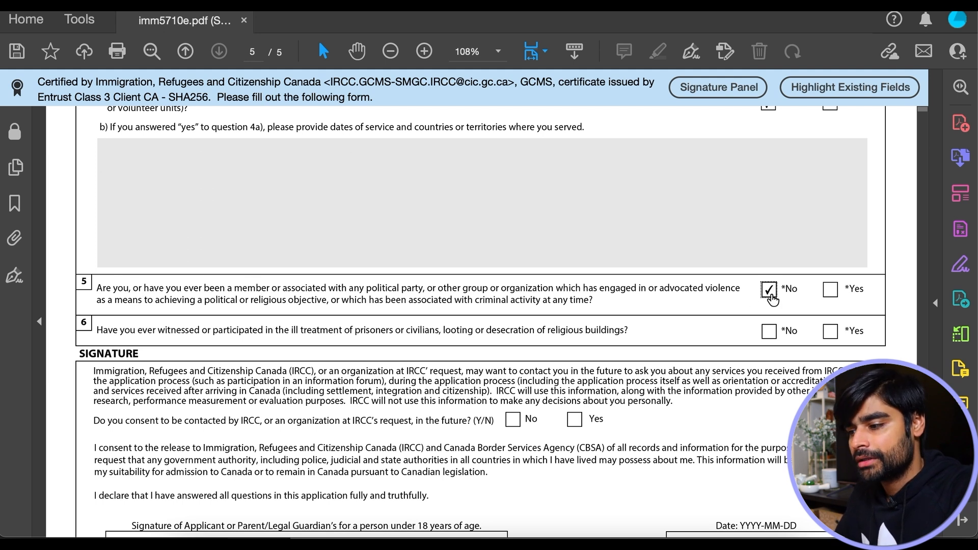
{"action": "left_click", "coordinate": [770, 332]}
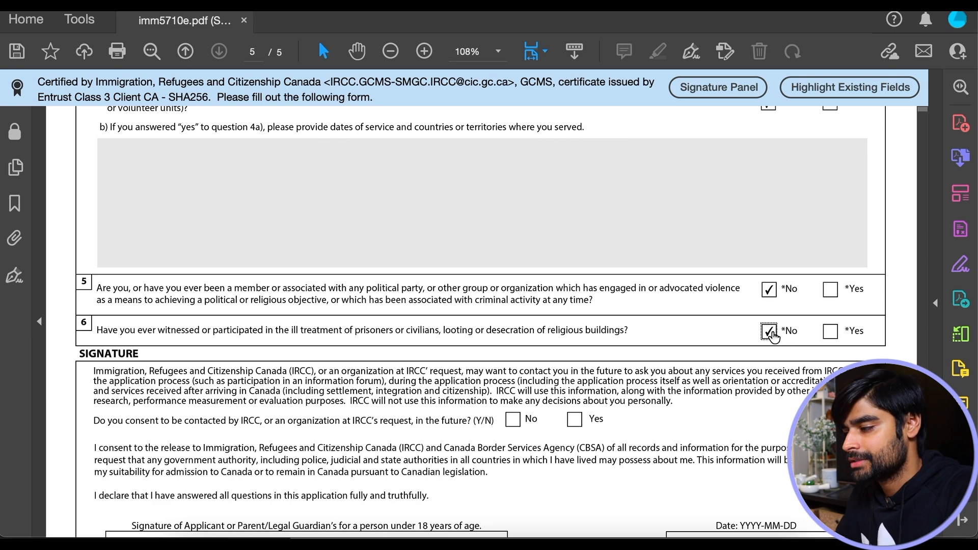
{"action": "scroll", "coordinate": [302, 276], "scroll_direction": "down", "scroll_amount": 3}
- Consent to IRCC contact, sign with the applicant's full name and date it 2022-10-02
{"action": "left_click", "coordinate": [575, 267]}
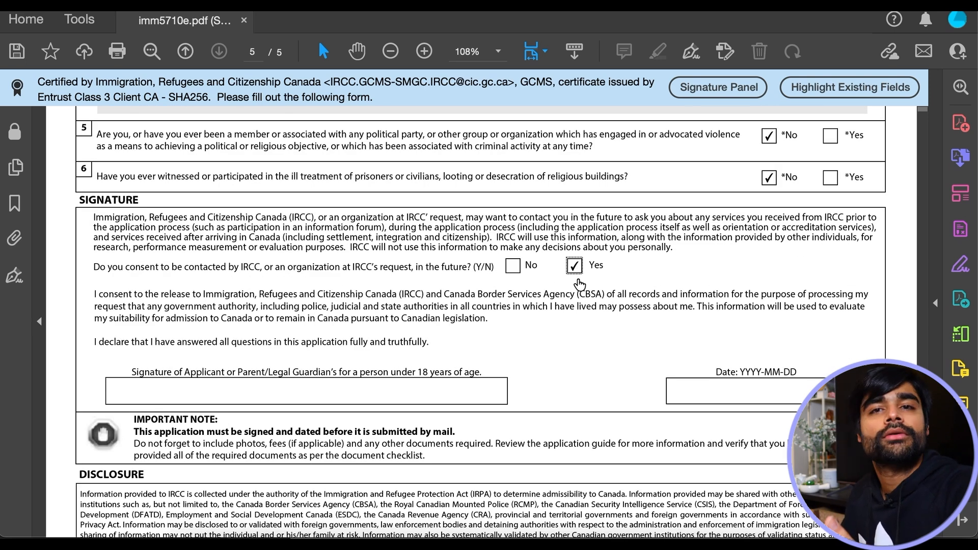
{"action": "left_click", "coordinate": [222, 389]}
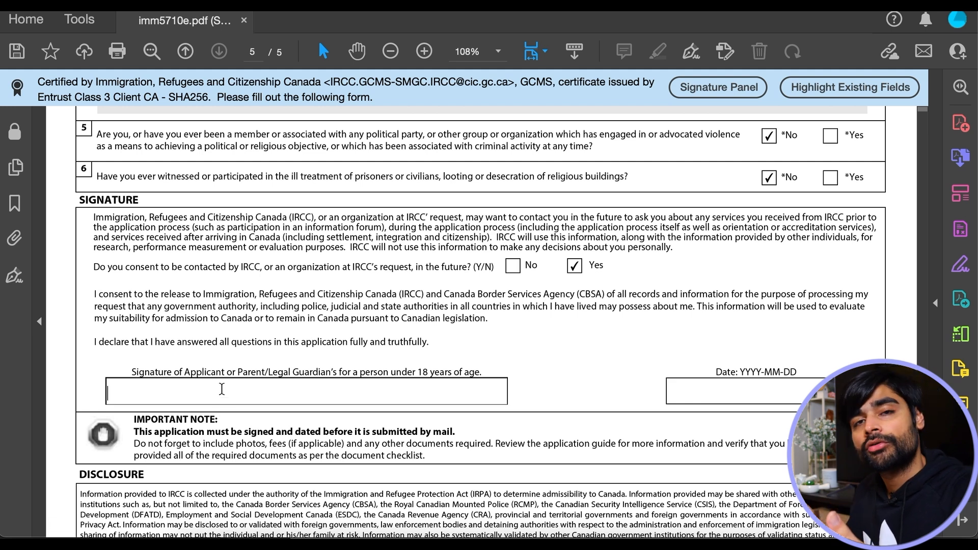
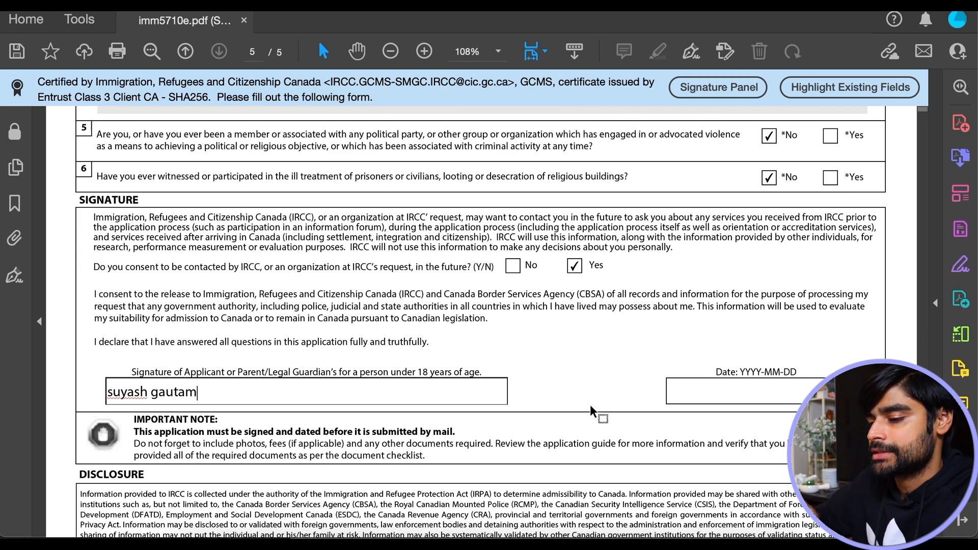
{"action": "left_click", "coordinate": [755, 396]}
{"action": "type", "text": "20221002"}
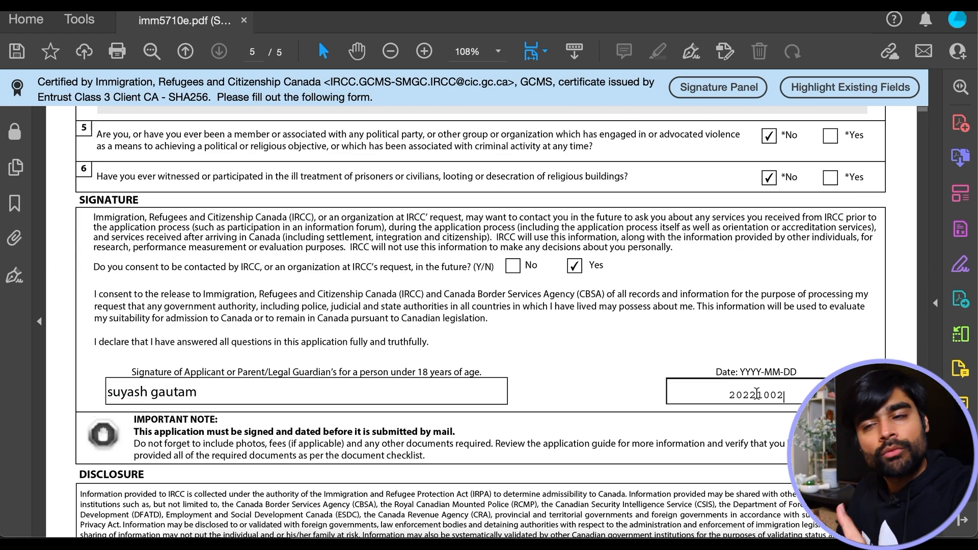
{"action": "key", "text": "Return"}
- Validate the form, fix the missing telephone type by choosing Cellular, and re-validate successfully
{"action": "scroll", "coordinate": [504, 282], "scroll_direction": "down", "scroll_amount": 5}
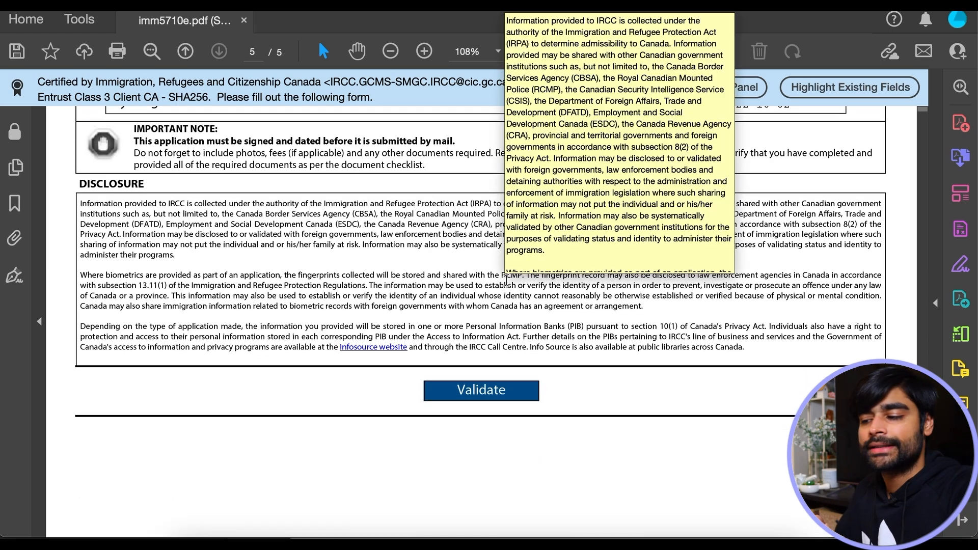
{"action": "left_click", "coordinate": [504, 404]}
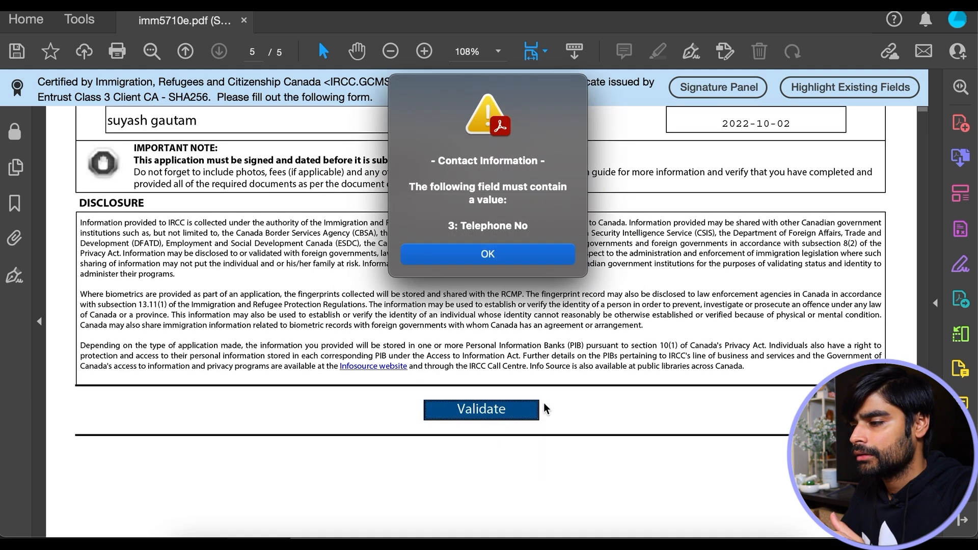
{"action": "left_click", "coordinate": [487, 255]}
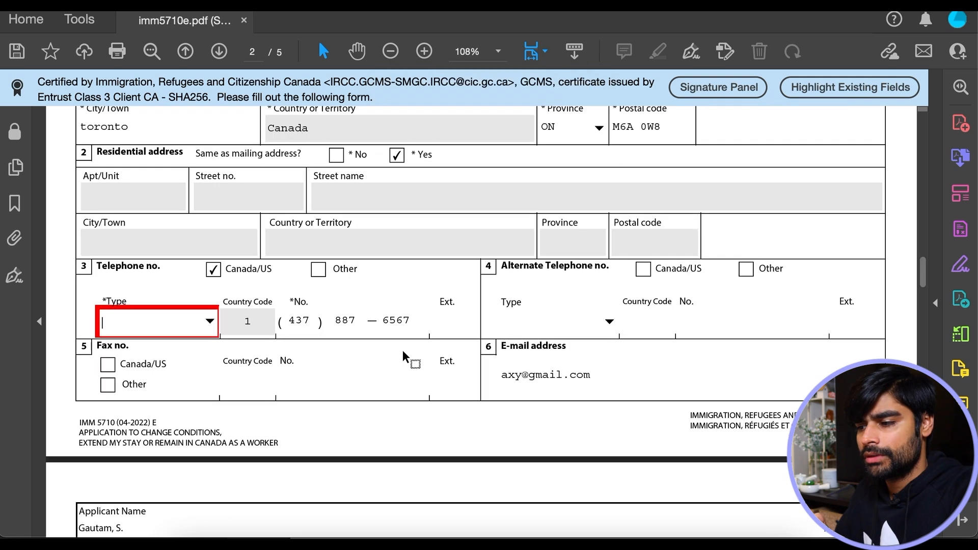
{"action": "left_click", "coordinate": [209, 321]}
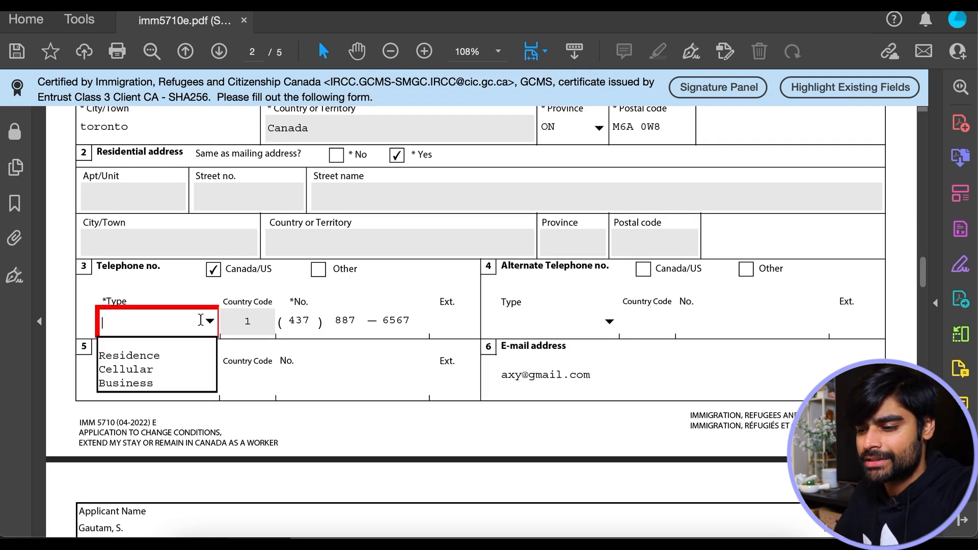
{"action": "left_click", "coordinate": [124, 372]}
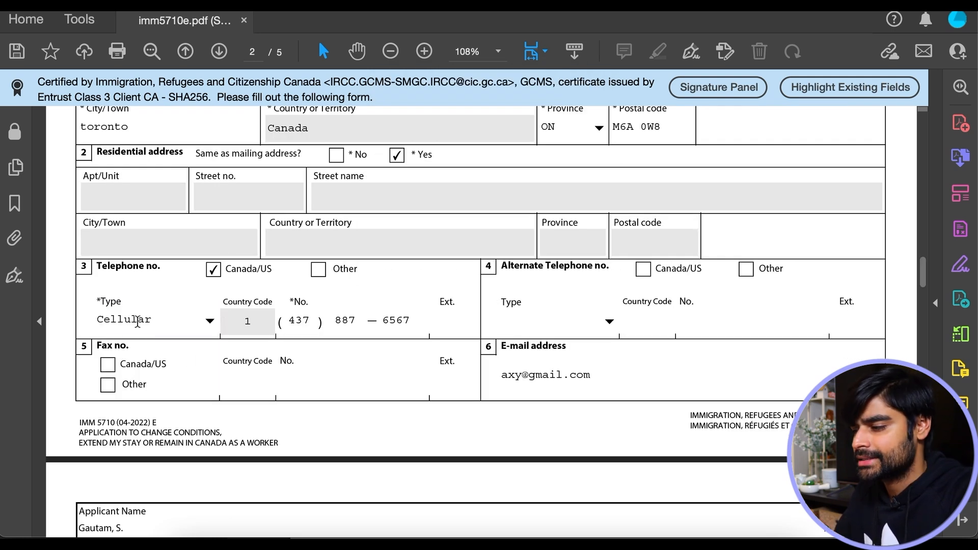
{"action": "scroll", "coordinate": [460, 371], "scroll_direction": "down", "scroll_amount": 20}
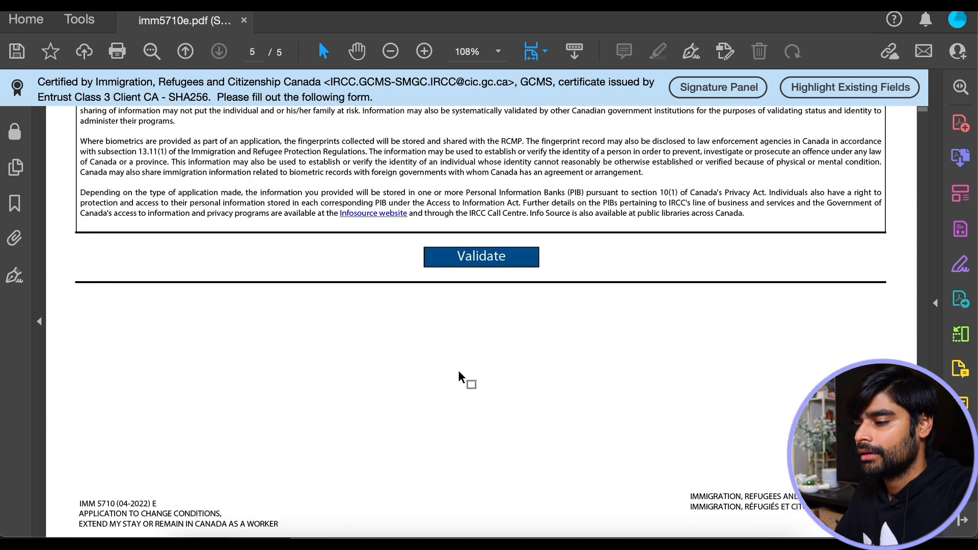
{"action": "left_click", "coordinate": [473, 257]}
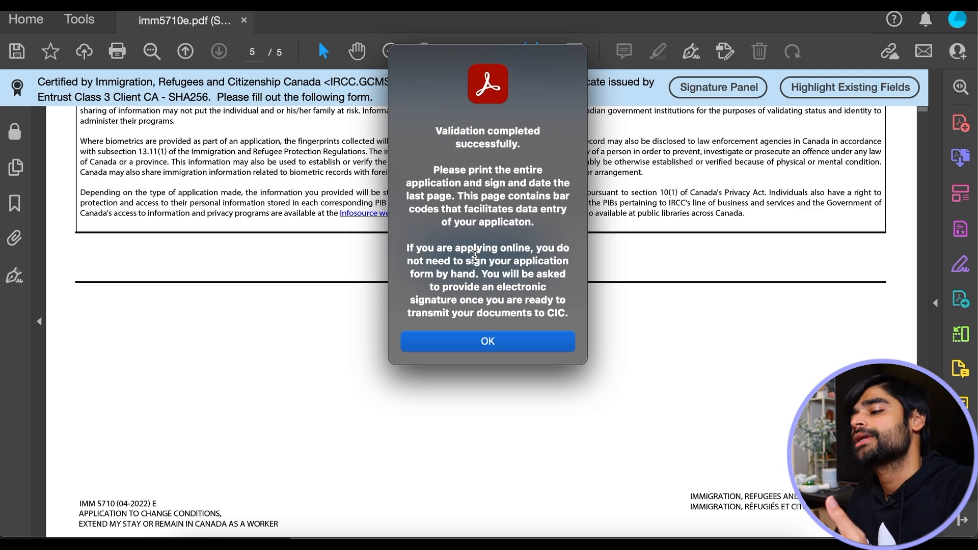
- Dismiss the validation success message and review the new barcode page 6
{"action": "left_click", "coordinate": [507, 339]}
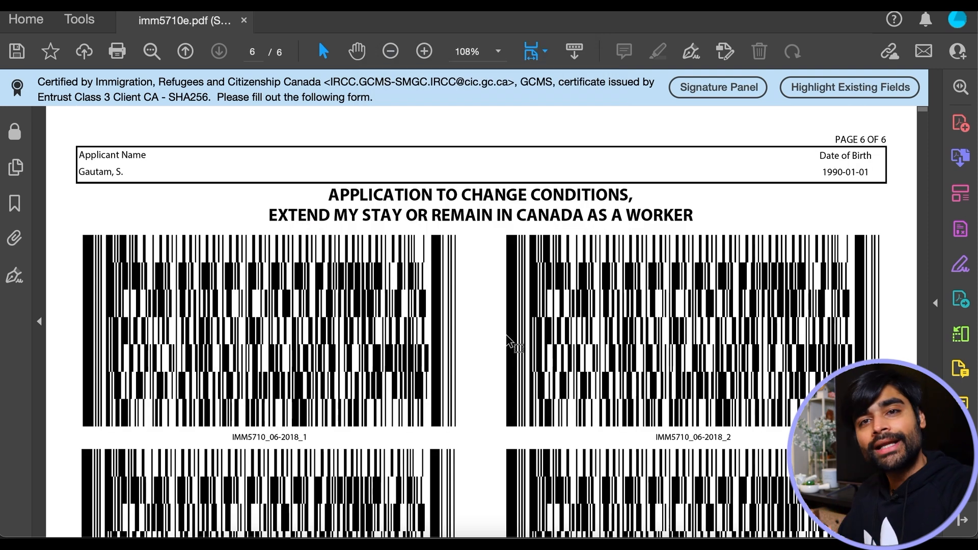
{"action": "scroll", "coordinate": [507, 338], "scroll_direction": "down", "scroll_amount": 10}
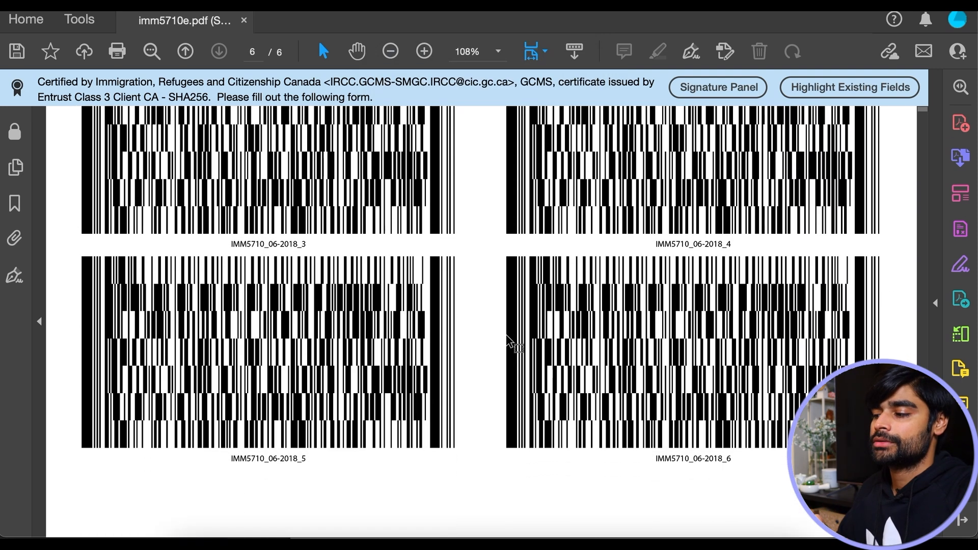
{"action": "scroll", "coordinate": [507, 338], "scroll_direction": "up", "scroll_amount": 6}
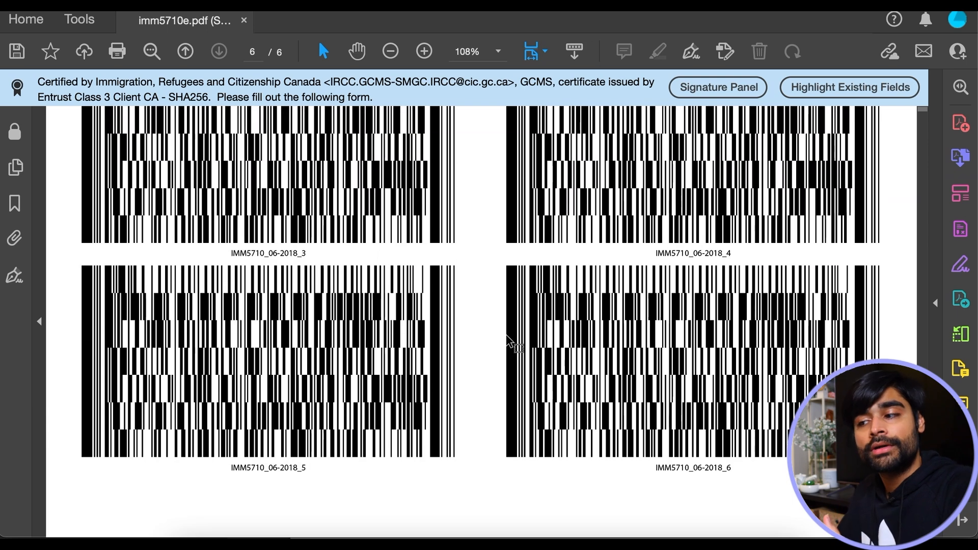
{"action": "scroll", "coordinate": [508, 338], "scroll_direction": "up", "scroll_amount": 4}
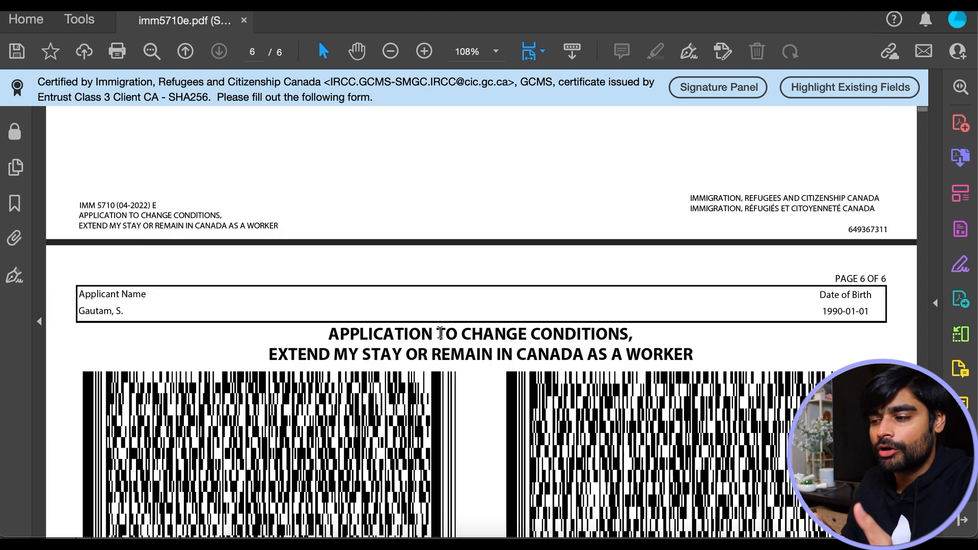
- Save the validated IMM 5710 form with File > Save
{"action": "left_click", "coordinate": [137, 2]}
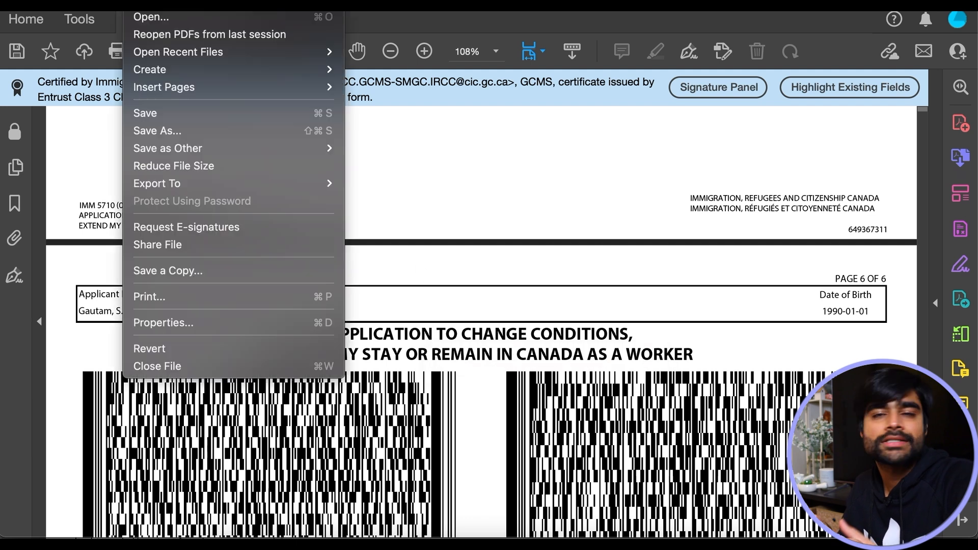
{"action": "left_click", "coordinate": [184, 112]}
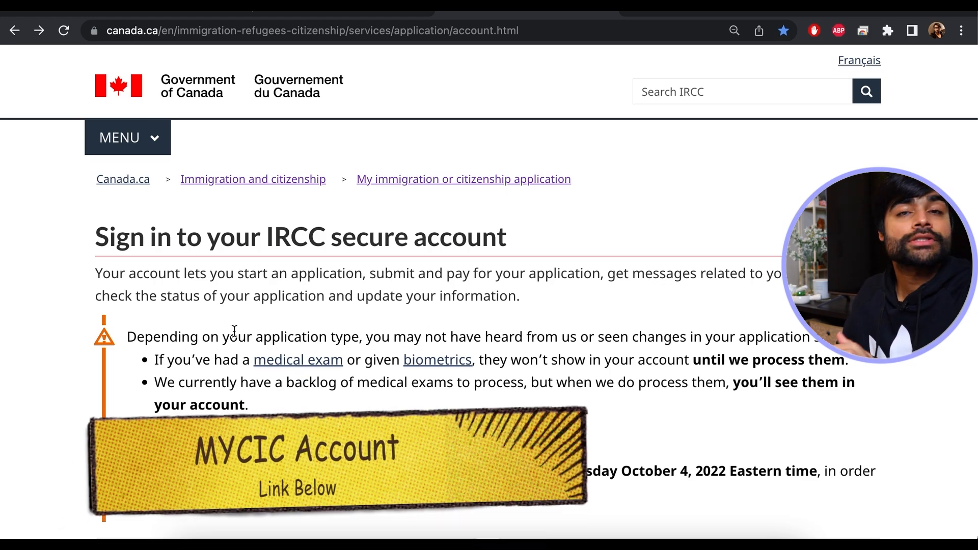
- Start 'Apply to come to Canada' and open the visitor visa, study and/or work permit questionnaire
{"action": "scroll", "coordinate": [295, 307], "scroll_direction": "down", "scroll_amount": 8}
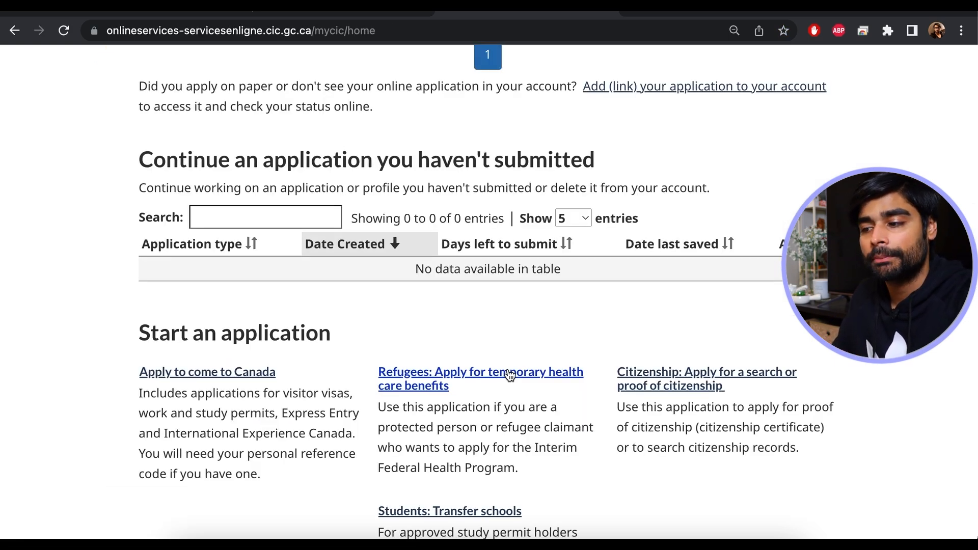
{"action": "scroll", "coordinate": [510, 376], "scroll_direction": "down", "scroll_amount": 3}
{"action": "left_click", "coordinate": [227, 264]}
{"action": "scroll", "coordinate": [228, 268], "scroll_direction": "down", "scroll_amount": 4}
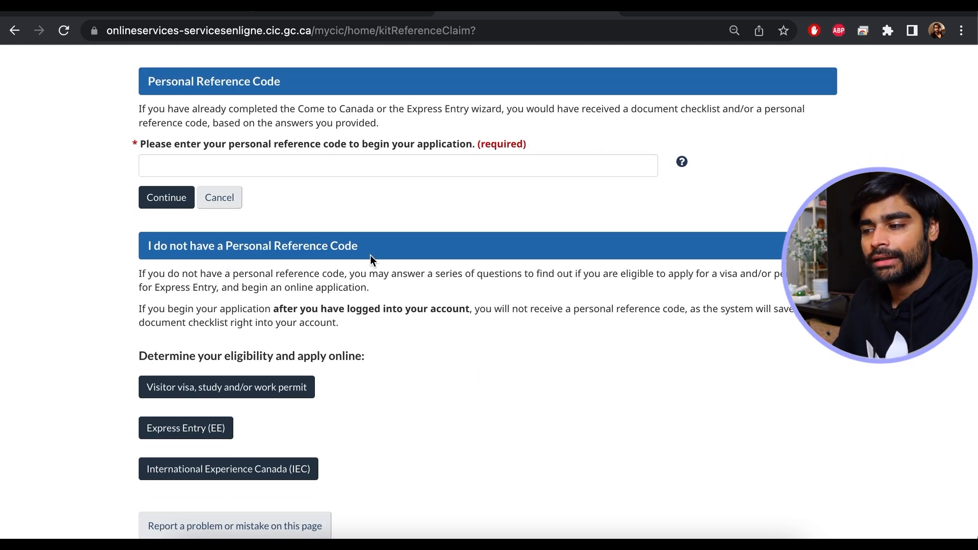
{"action": "scroll", "coordinate": [329, 267], "scroll_direction": "down", "scroll_amount": 2}
{"action": "left_click", "coordinate": [286, 275]}
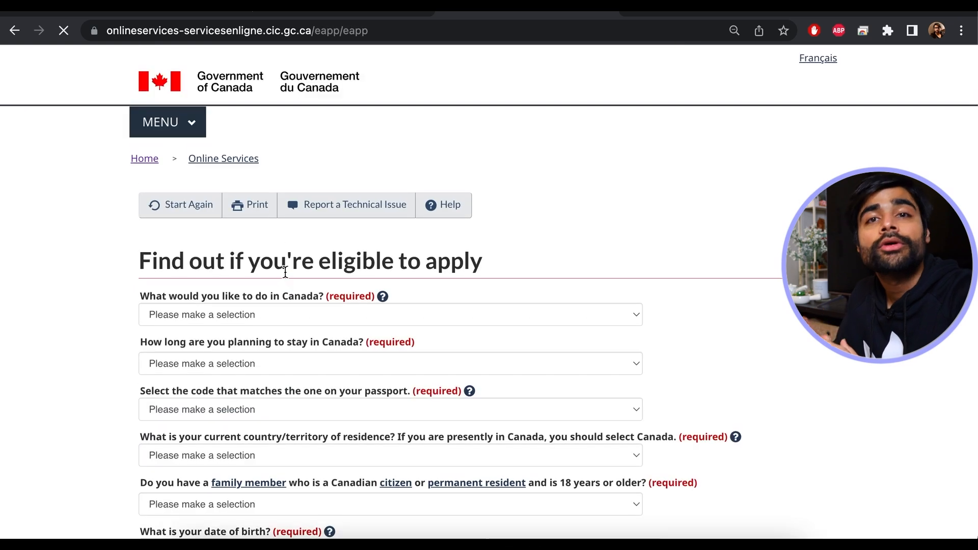
{"action": "scroll", "coordinate": [284, 271], "scroll_direction": "down", "scroll_amount": 2}
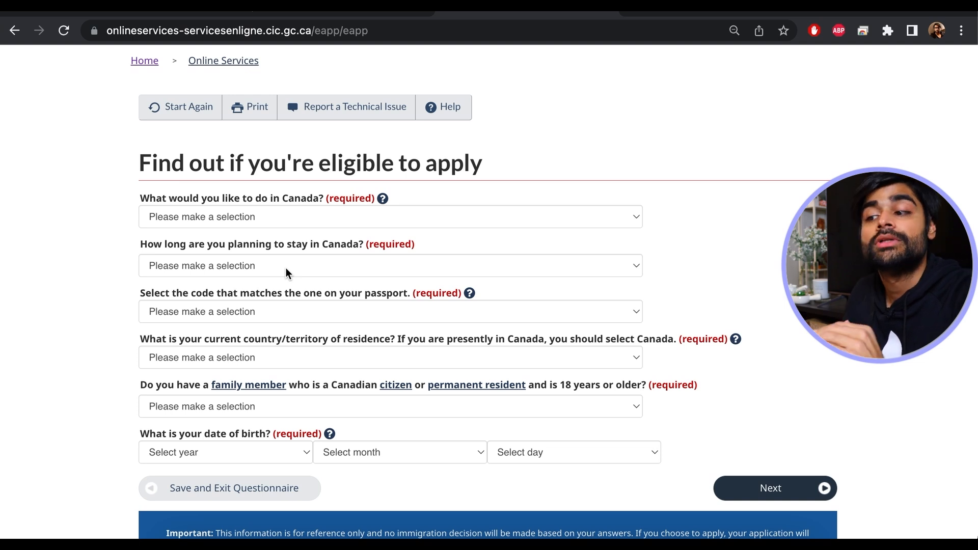
- Choose Work, temporarily more than 6 months, passport code IND and Canada as residence
{"action": "left_click", "coordinate": [268, 216]}
{"action": "left_click", "coordinate": [173, 280]}
{"action": "left_click", "coordinate": [226, 266]}
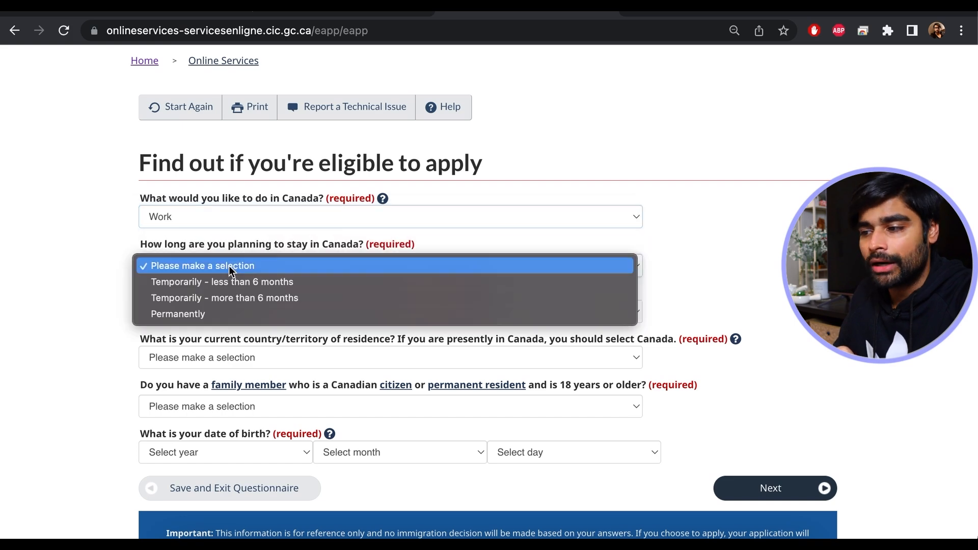
{"action": "left_click", "coordinate": [245, 298]}
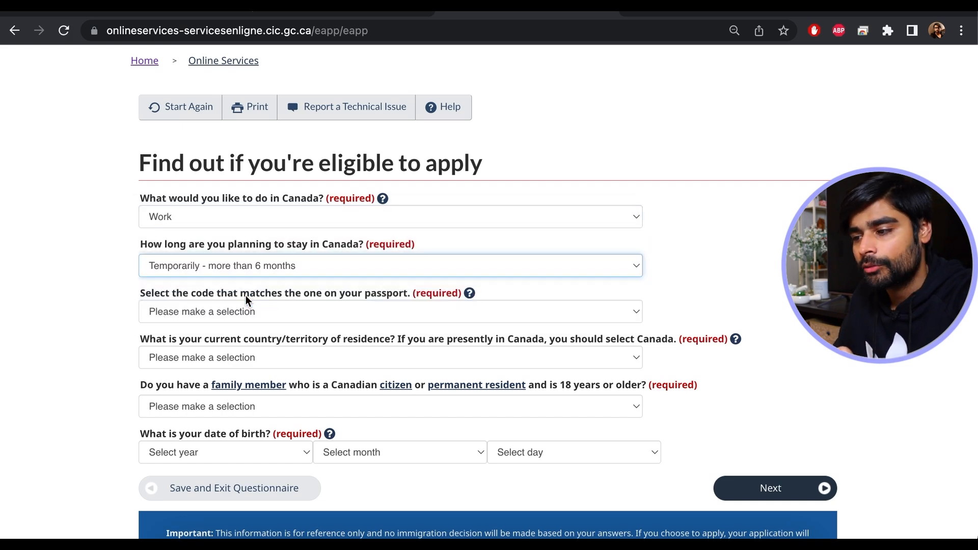
{"action": "left_click", "coordinate": [302, 313]}
{"action": "scroll", "coordinate": [303, 313], "scroll_direction": "down", "scroll_amount": 12}
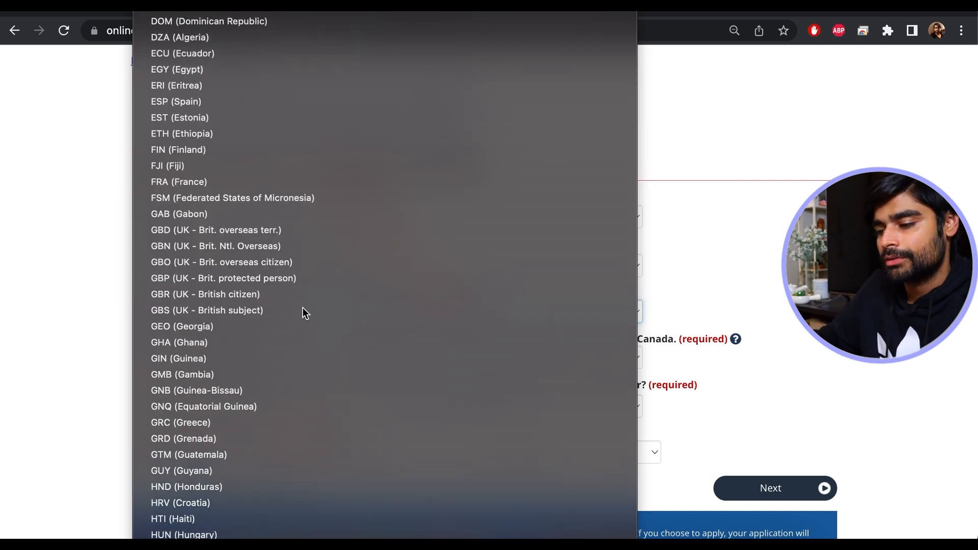
{"action": "key", "text": "Return"}
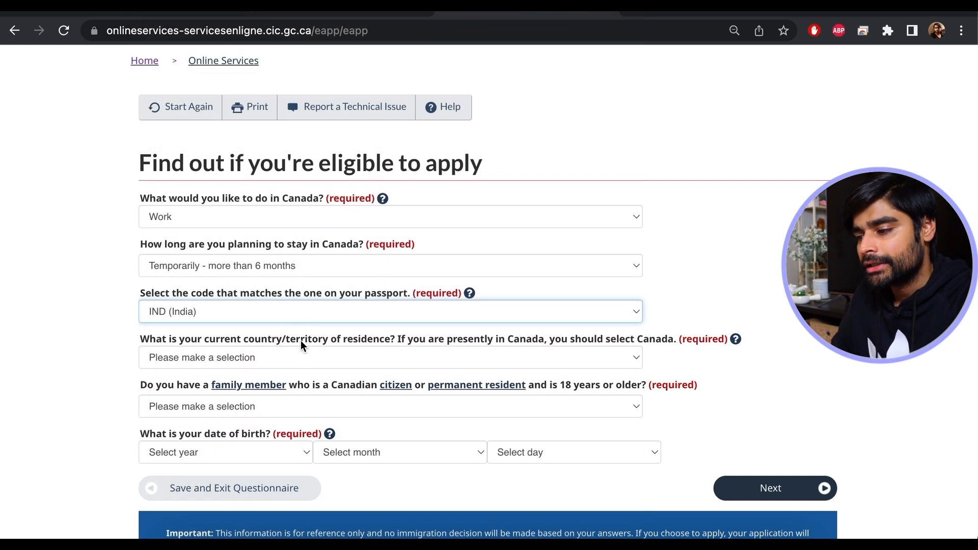
{"action": "left_click", "coordinate": [315, 356]}
{"action": "scroll", "coordinate": [316, 358], "scroll_direction": "down", "scroll_amount": 5}
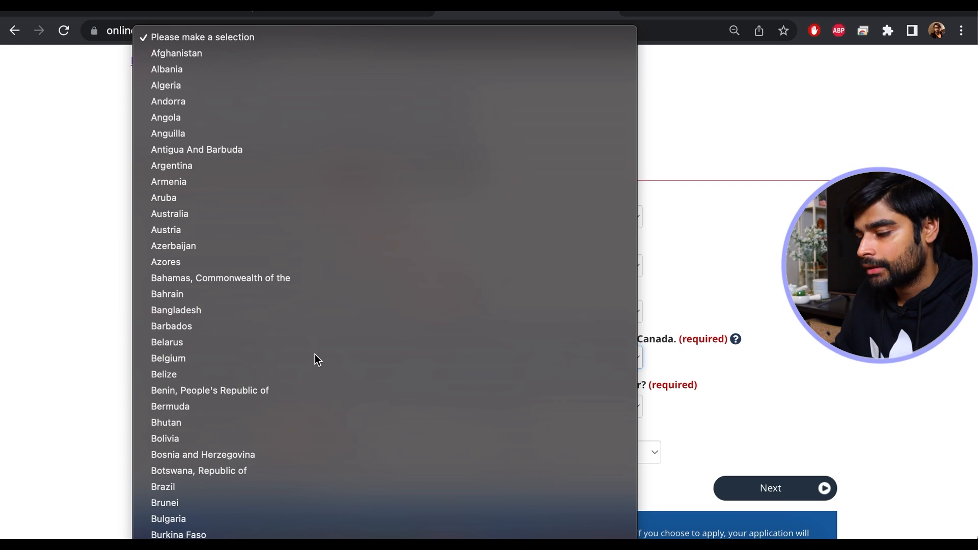
{"action": "key", "text": "Escape"}
{"action": "scroll", "coordinate": [315, 353], "scroll_direction": "down", "scroll_amount": 3}
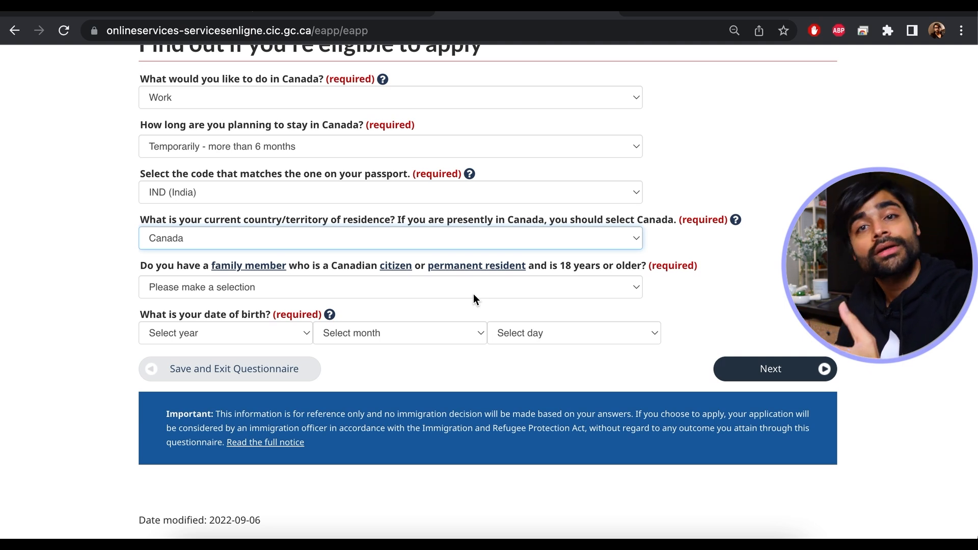
- Answer No to a Canadian family member, set birth date 1995-01-01, and submit
{"action": "left_click", "coordinate": [350, 287]}
{"action": "left_click", "coordinate": [313, 319]}
{"action": "left_click", "coordinate": [311, 331]}
{"action": "scroll", "coordinate": [295, 392], "scroll_direction": "down", "scroll_amount": 5}
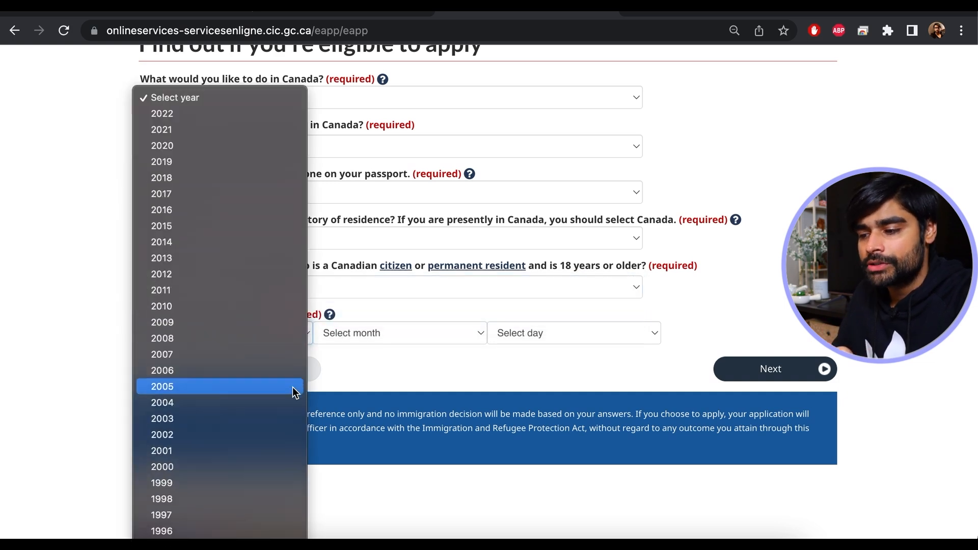
{"action": "left_click", "coordinate": [221, 463]}
{"action": "left_click", "coordinate": [411, 349]}
{"action": "left_click", "coordinate": [572, 331]}
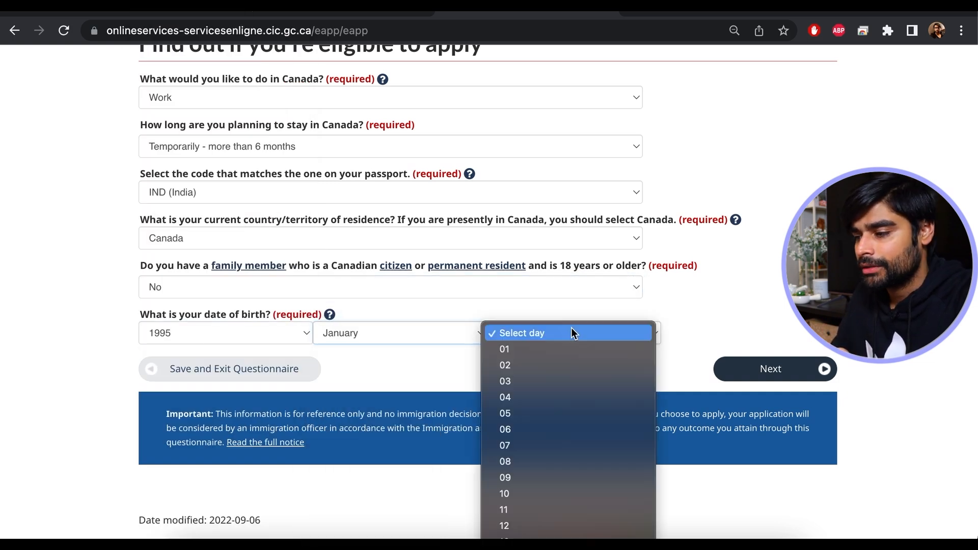
{"action": "left_click", "coordinate": [563, 348]}
{"action": "left_click", "coordinate": [799, 374]}
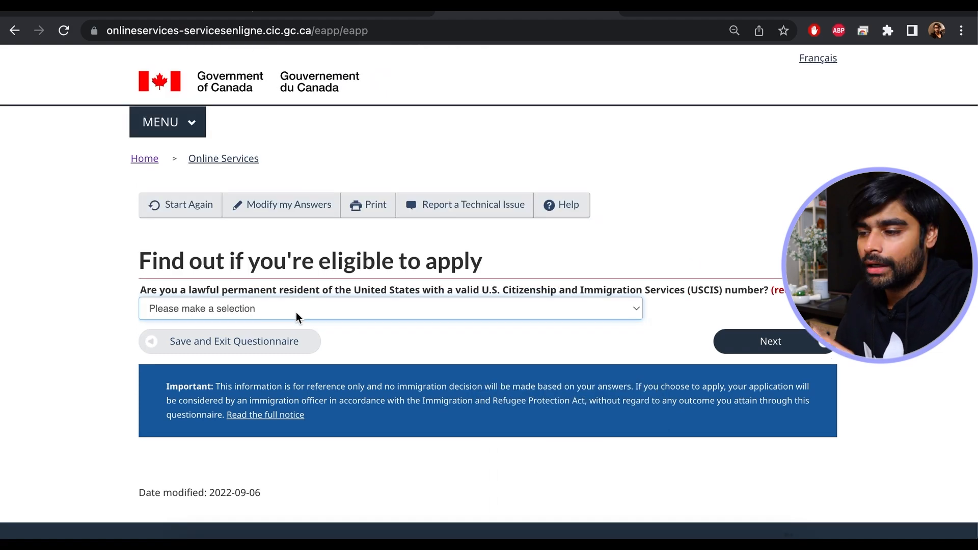
- Answer No to US permanent residence and set current immigration status to Visitor
{"action": "left_click", "coordinate": [383, 312]}
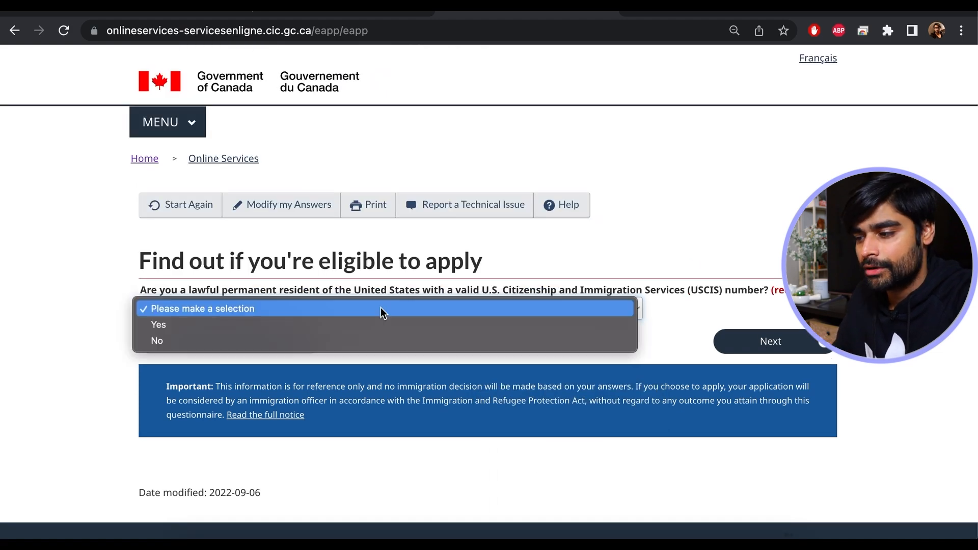
{"action": "left_click", "coordinate": [300, 341]}
{"action": "left_click", "coordinate": [724, 340]}
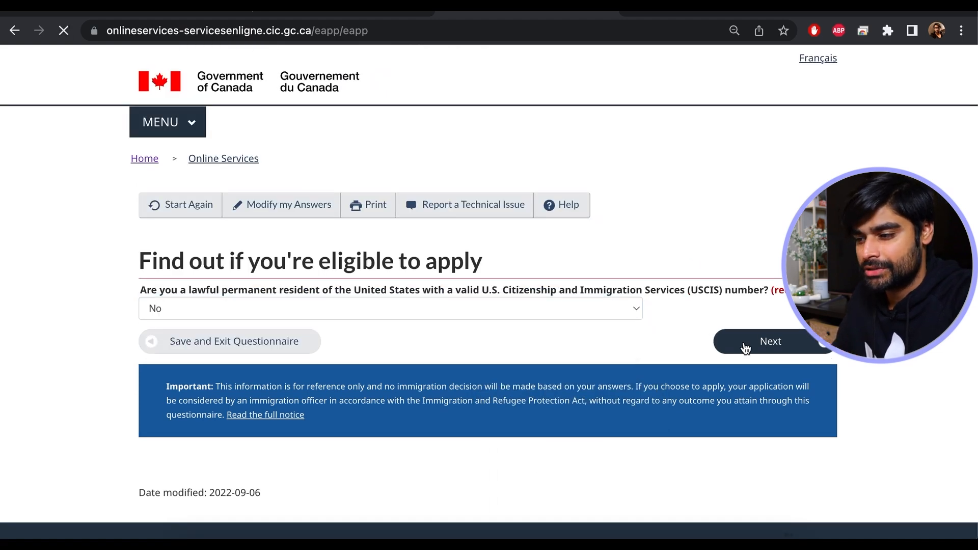
{"action": "left_click", "coordinate": [340, 309]}
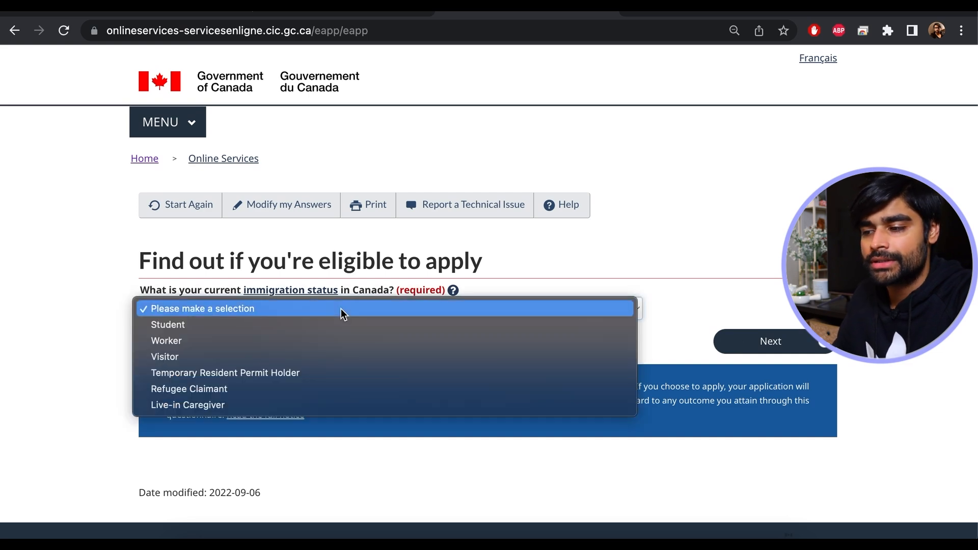
{"action": "left_click", "coordinate": [207, 355]}
{"action": "left_click", "coordinate": [785, 347]}
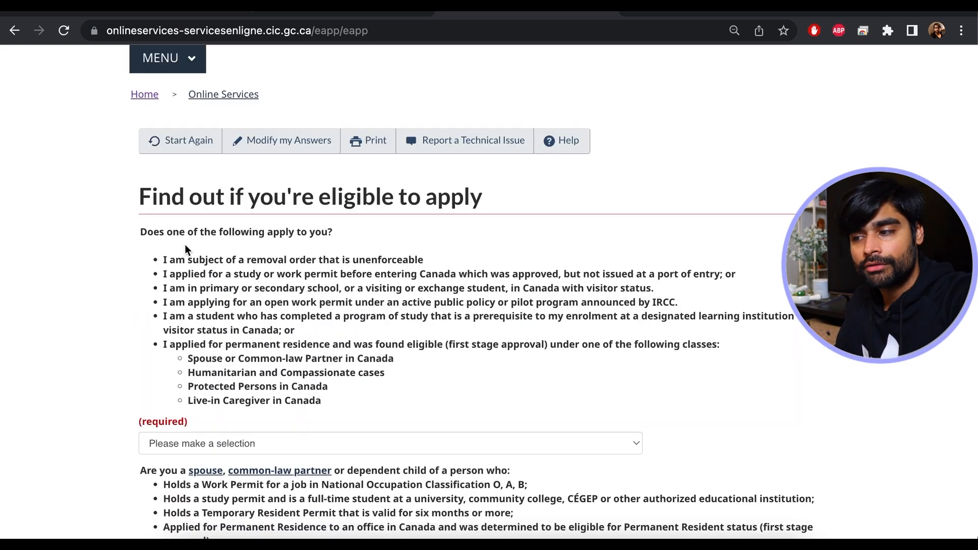
- Answer No to the listed situations and highlight the NOC O, A, B work permit bullet
{"action": "scroll", "coordinate": [338, 236], "scroll_direction": "down", "scroll_amount": 2}
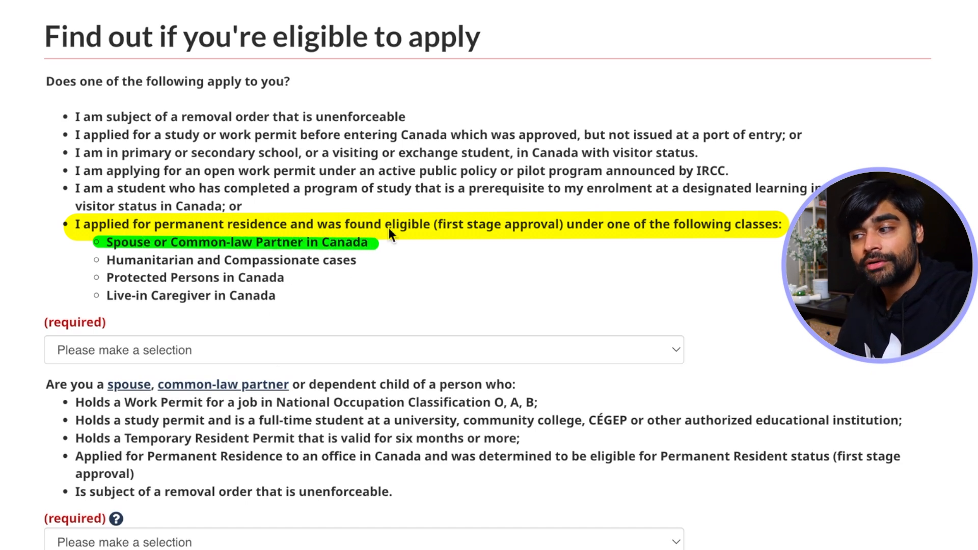
{"action": "left_click", "coordinate": [417, 357]}
{"action": "left_click", "coordinate": [372, 390]}
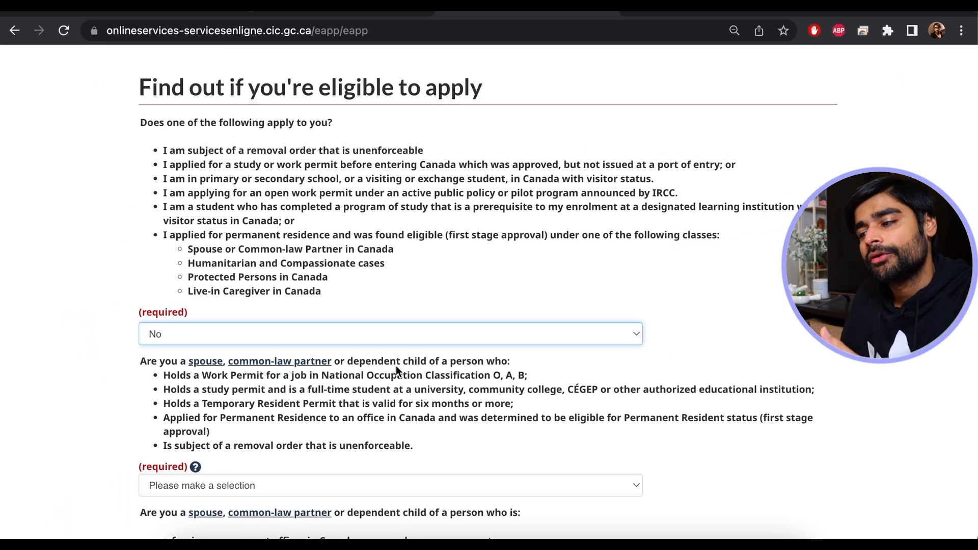
{"action": "scroll", "coordinate": [396, 366], "scroll_direction": "down", "scroll_amount": 3}
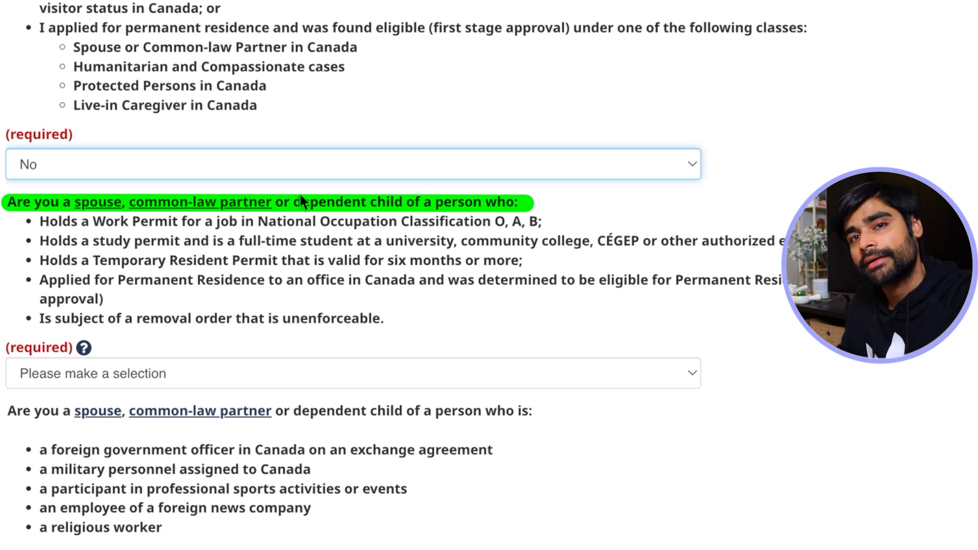
{"action": "left_click_drag", "start_coordinate": [240, 223], "coordinate": [78, 220]}
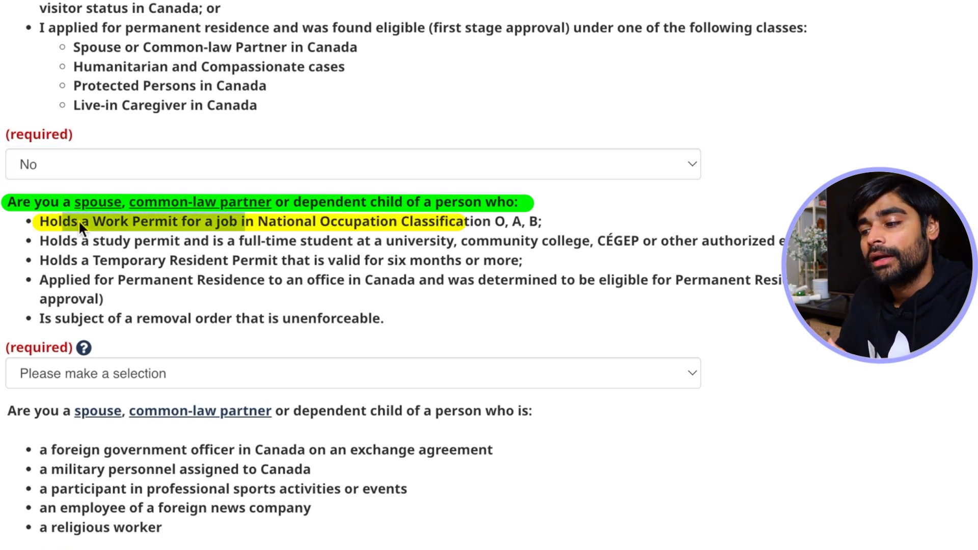
{"action": "left_click", "coordinate": [275, 221]}
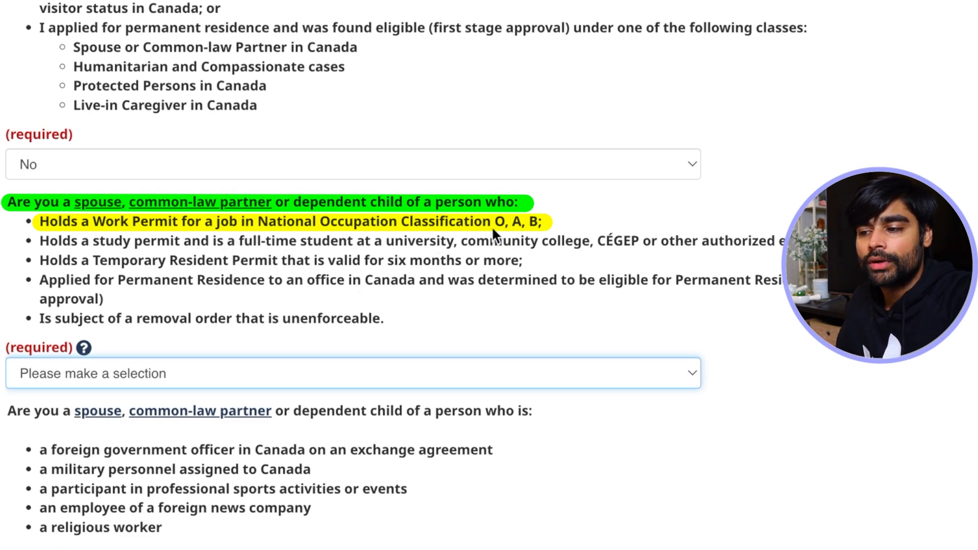
- Answer Yes to being a work-permit holder's spouse and No to the exchange-officer question
{"action": "left_click", "coordinate": [187, 377]}
{"action": "left_click", "coordinate": [138, 391]}
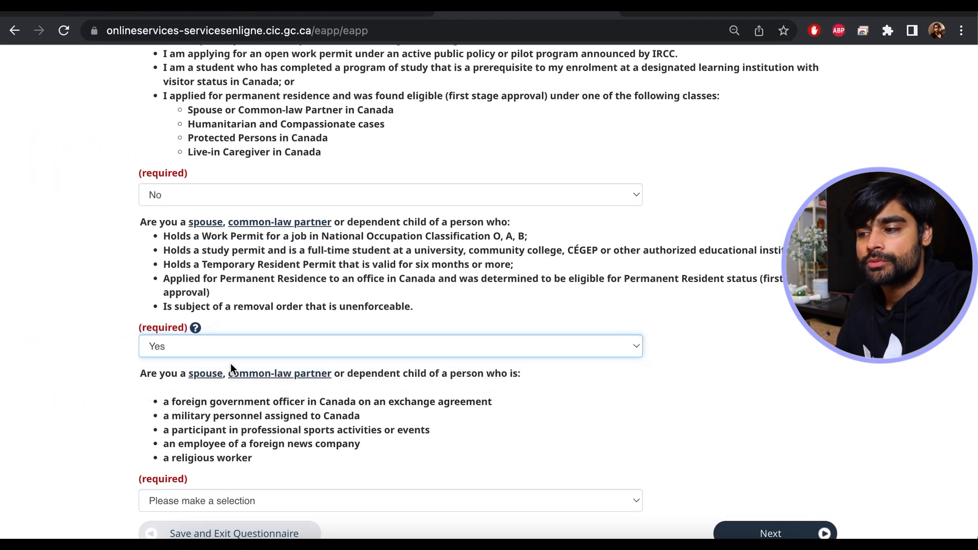
{"action": "scroll", "coordinate": [136, 390], "scroll_direction": "down", "scroll_amount": 2}
{"action": "scroll", "coordinate": [231, 362], "scroll_direction": "down", "scroll_amount": 1}
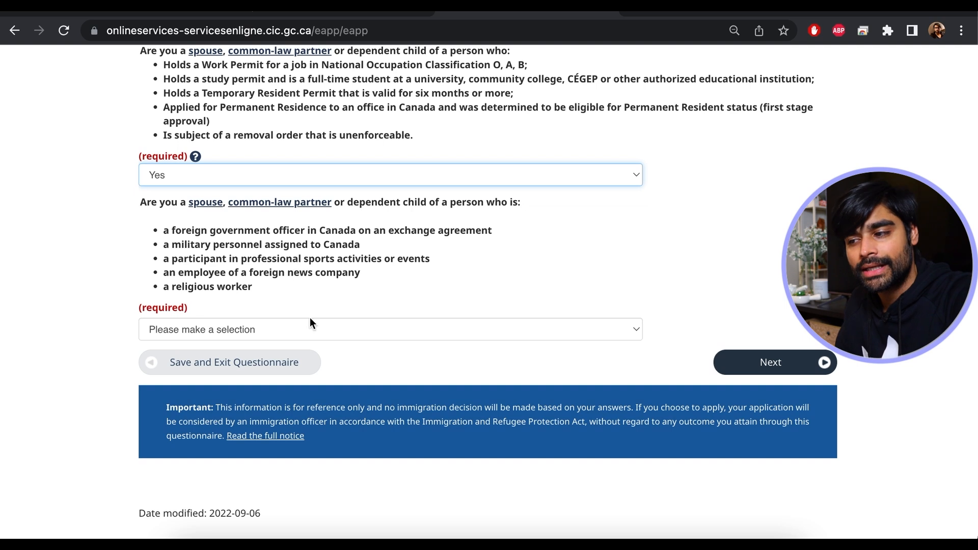
{"action": "left_click", "coordinate": [311, 337]}
{"action": "left_click", "coordinate": [263, 361]}
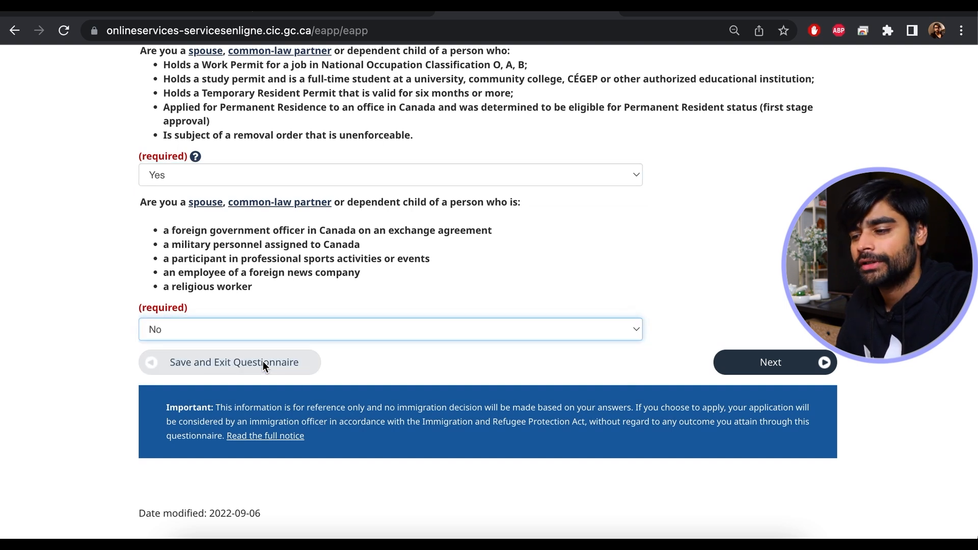
{"action": "left_click", "coordinate": [783, 366]}
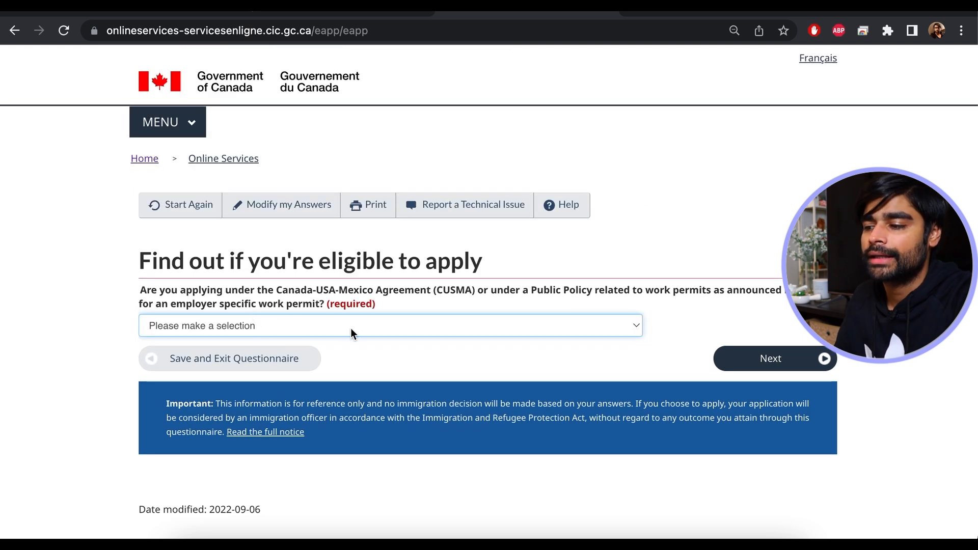
- Answer No to the CUSMA question and continue
{"action": "left_click", "coordinate": [467, 326]}
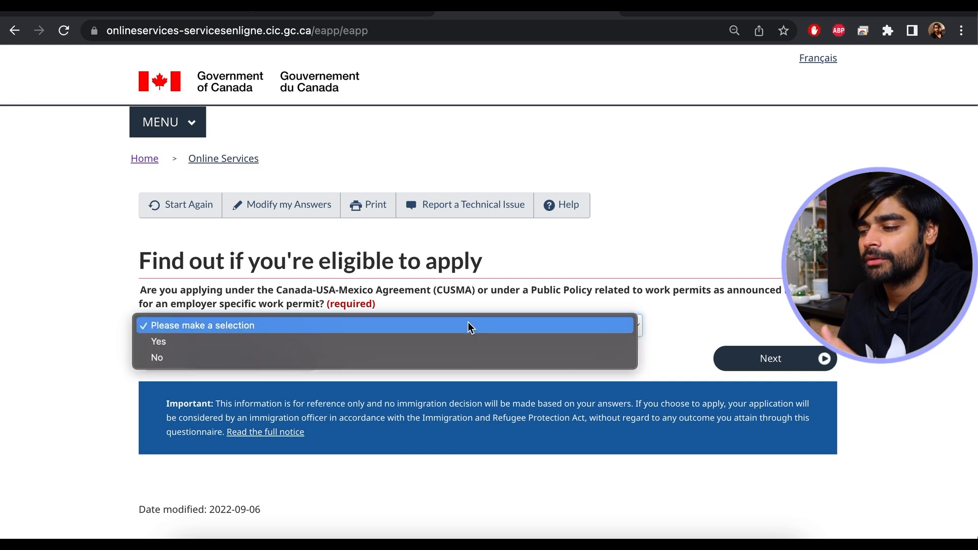
{"action": "left_click", "coordinate": [355, 353]}
{"action": "left_click", "coordinate": [760, 361]}
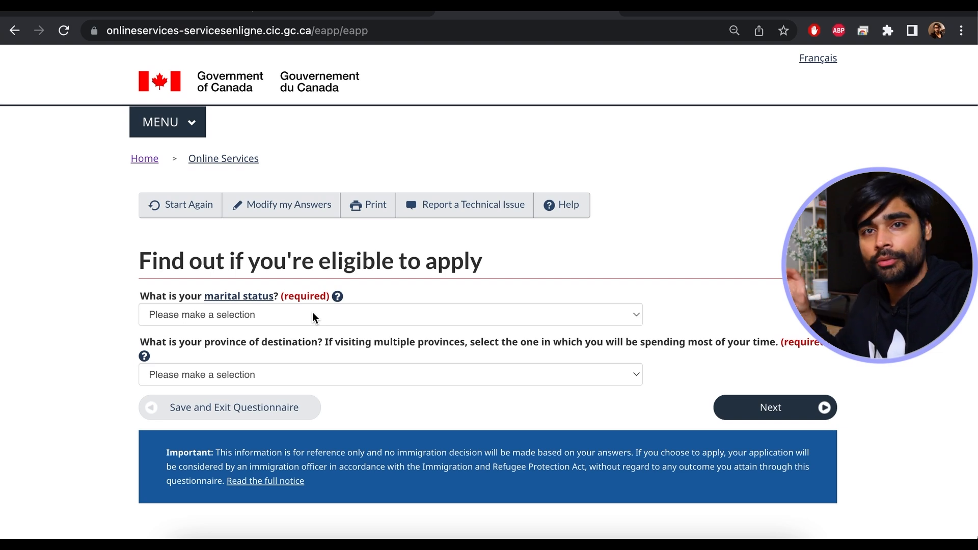
- Set marital status to Married and province of destination to Ontario, then submit
{"action": "left_click", "coordinate": [332, 318]}
{"action": "left_click", "coordinate": [208, 329]}
{"action": "scroll", "coordinate": [395, 345], "scroll_direction": "down", "scroll_amount": 1}
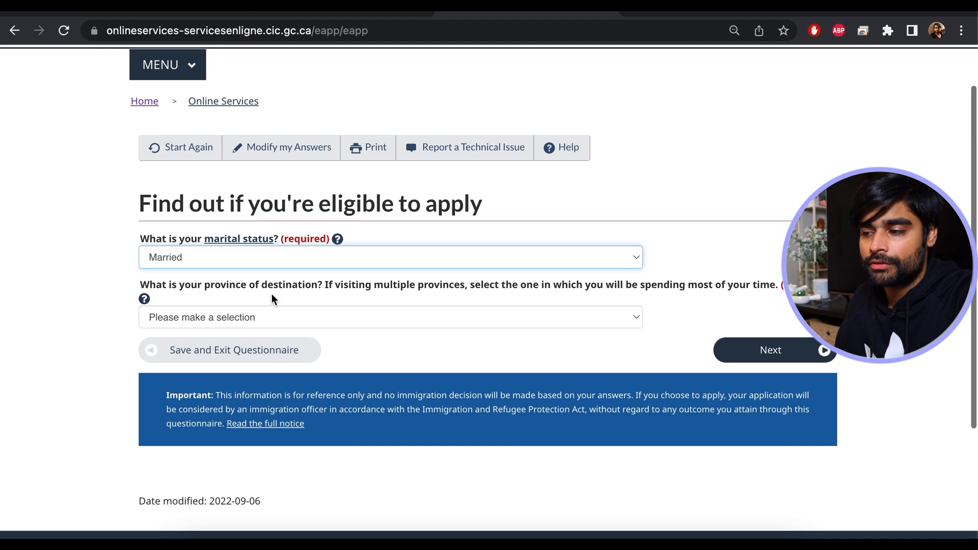
{"action": "left_click", "coordinate": [366, 322]}
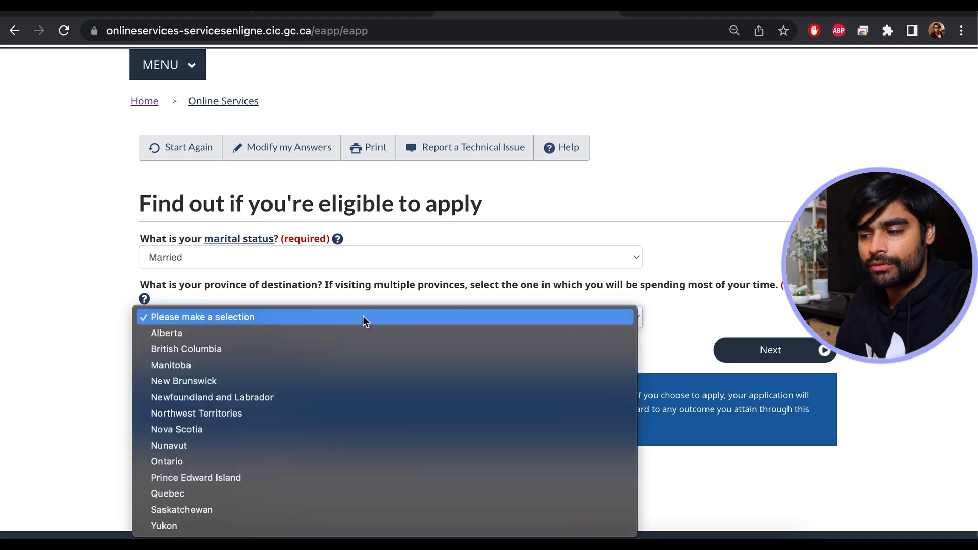
{"action": "left_click", "coordinate": [205, 462]}
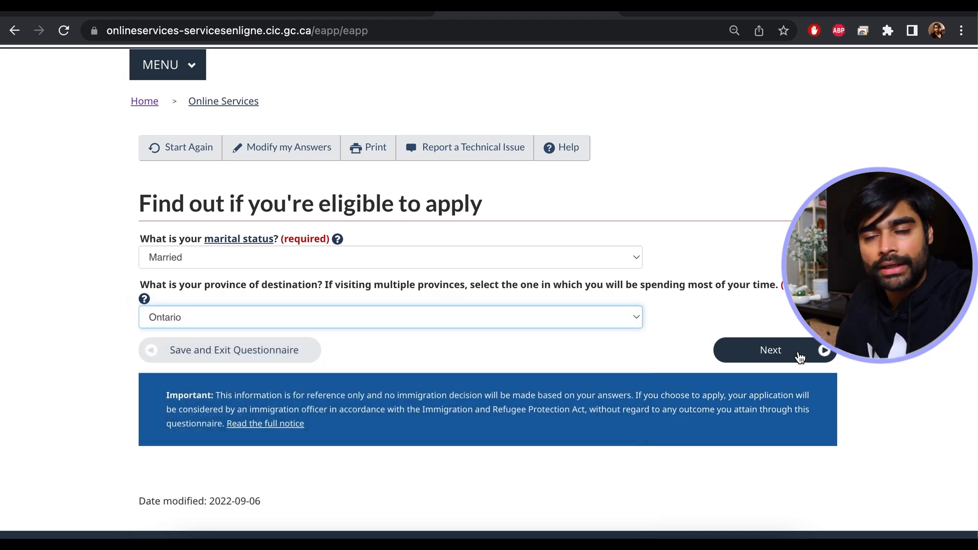
{"action": "left_click", "coordinate": [799, 355]}
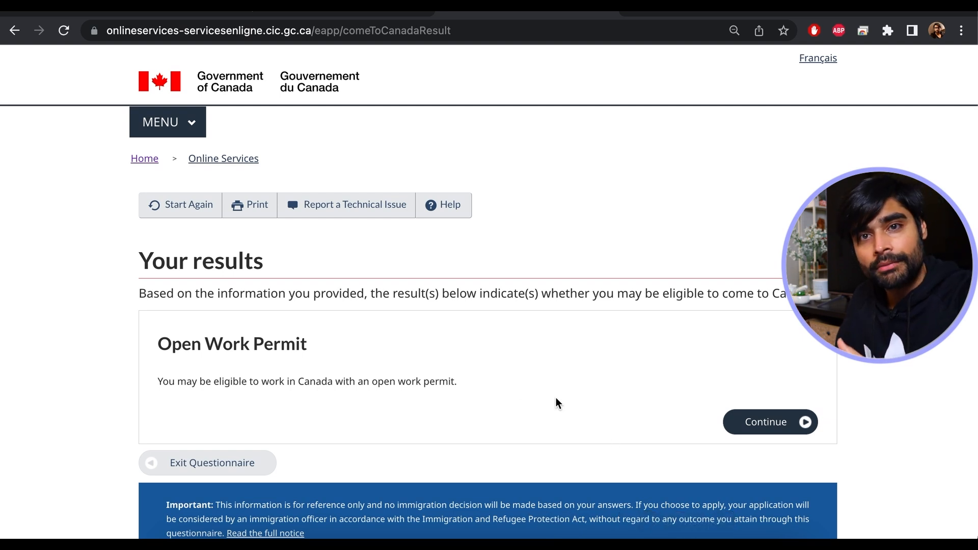
- Continue with the Open Work Permit result through to its checklist questions
{"action": "left_click", "coordinate": [767, 422]}
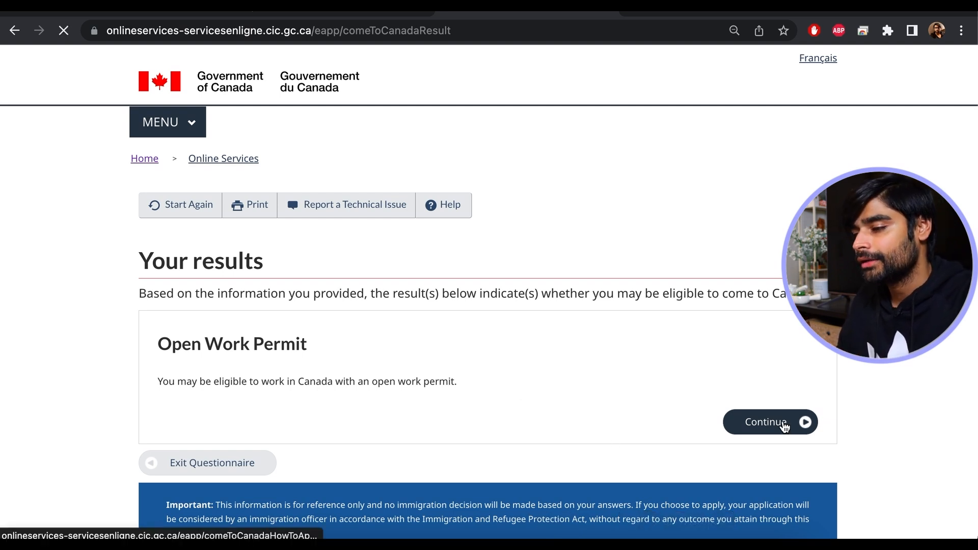
{"action": "scroll", "coordinate": [685, 341], "scroll_direction": "down", "scroll_amount": 3}
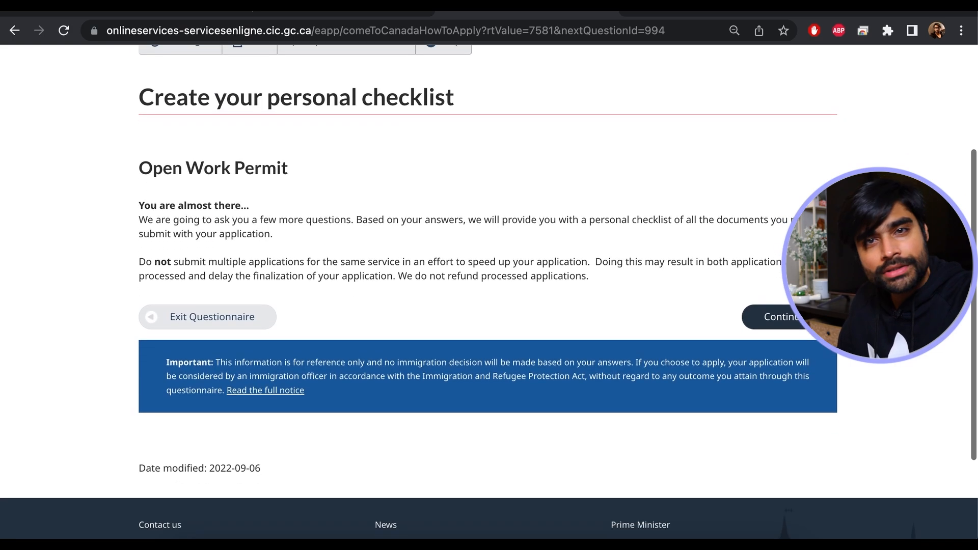
{"action": "left_click", "coordinate": [775, 318]}
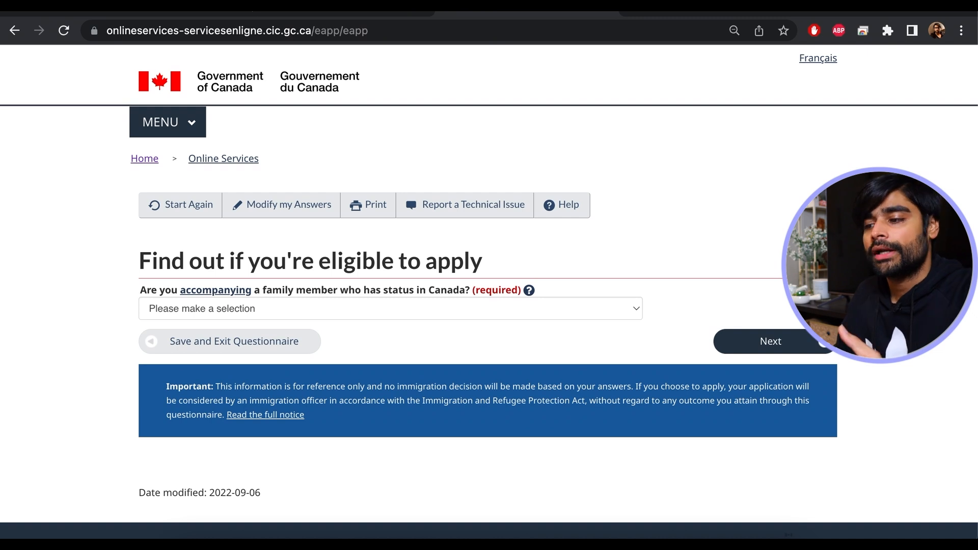
- After reading the help on accompanying a family member, answer Yes and continue
{"action": "left_click", "coordinate": [394, 308]}
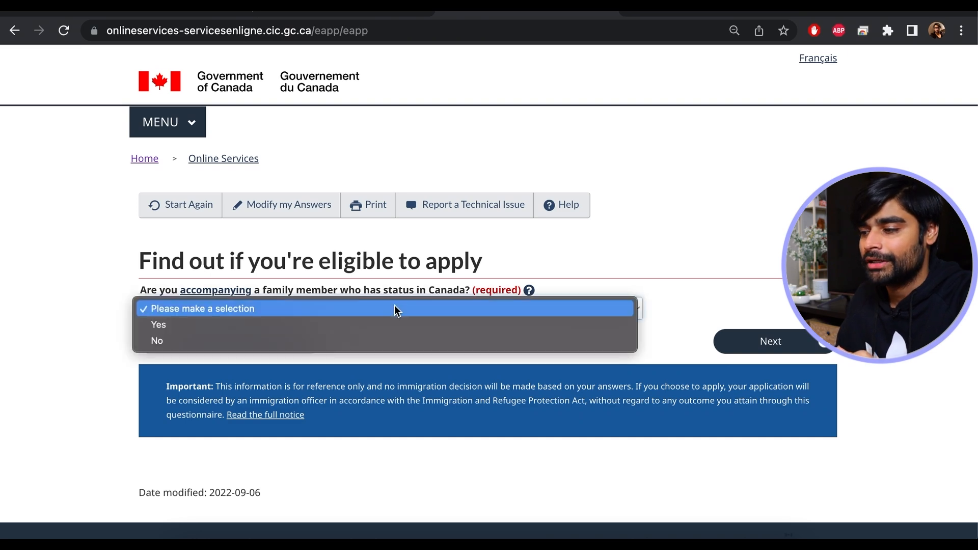
{"action": "left_click", "coordinate": [533, 289]}
{"action": "left_click", "coordinate": [531, 289]}
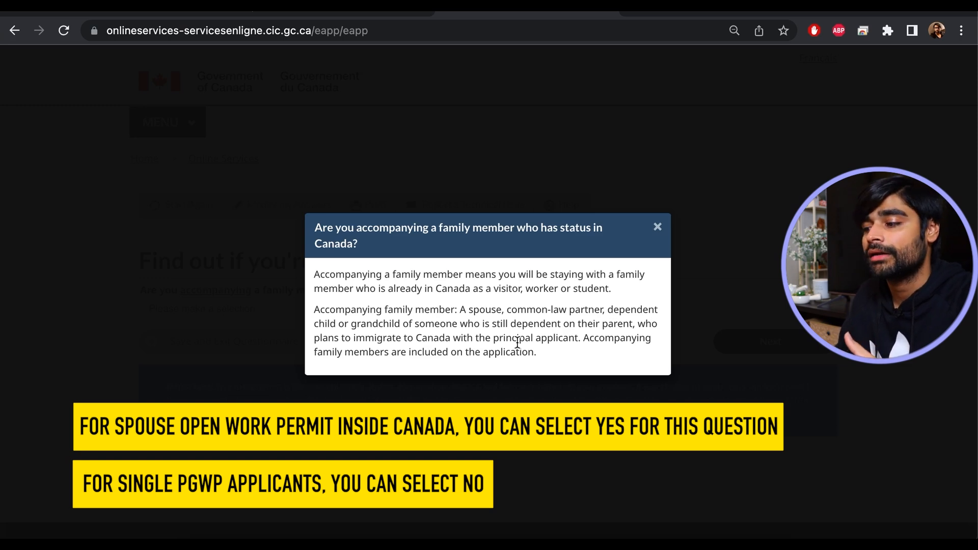
{"action": "left_click", "coordinate": [656, 227]}
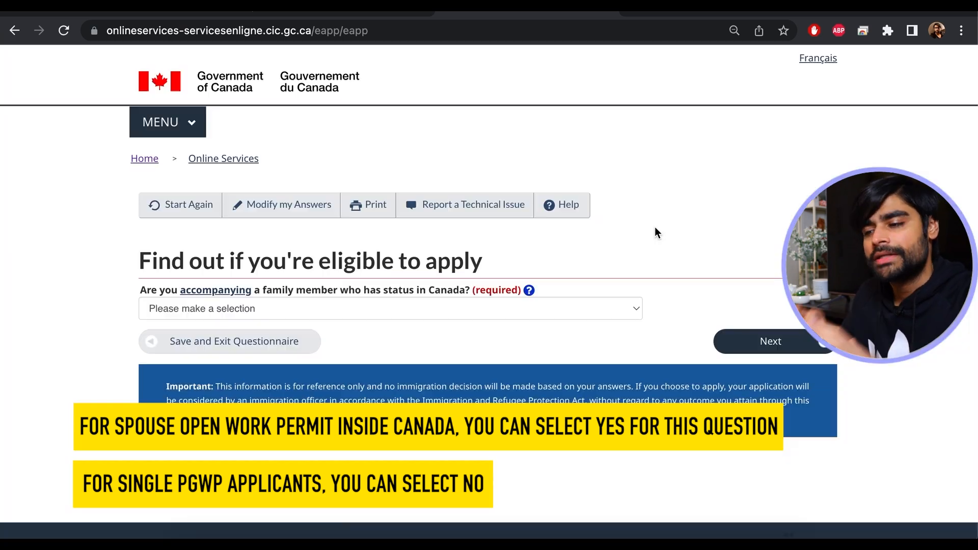
{"action": "left_click", "coordinate": [524, 293]}
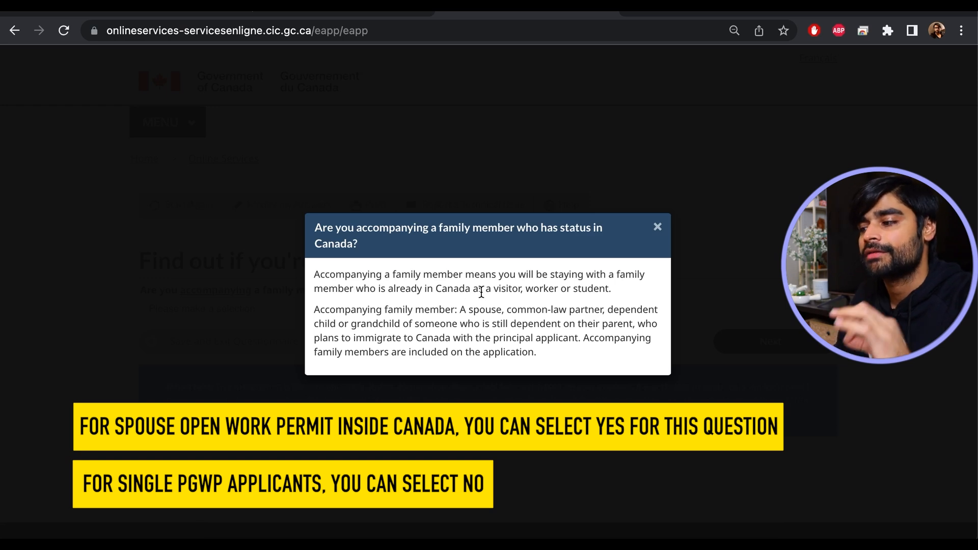
{"action": "left_click", "coordinate": [657, 227]}
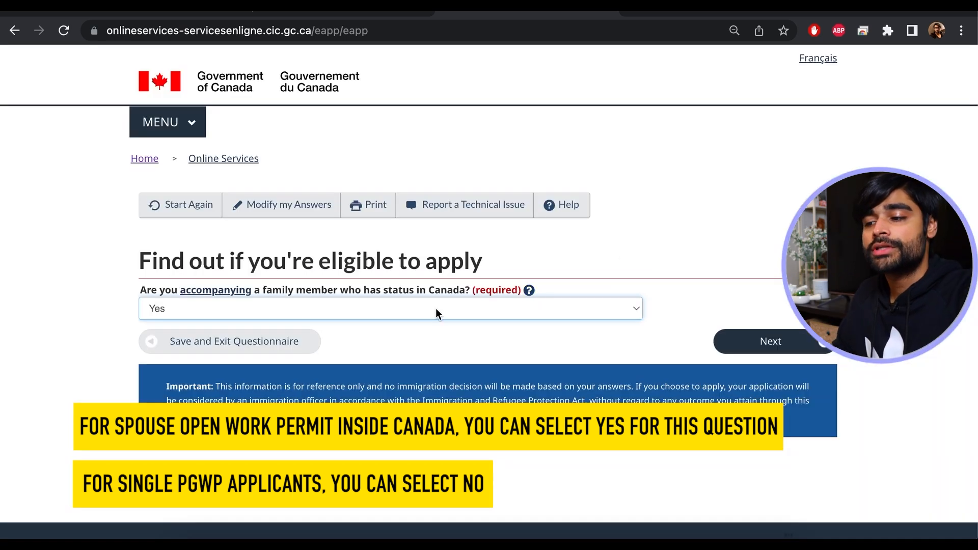
{"action": "left_click", "coordinate": [435, 309]}
{"action": "left_click", "coordinate": [308, 306]}
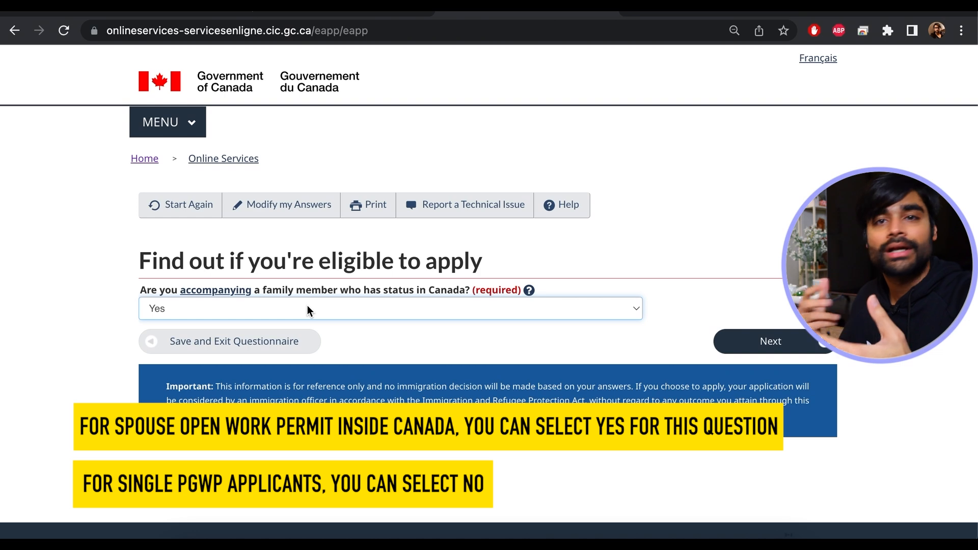
{"action": "left_click", "coordinate": [307, 306]}
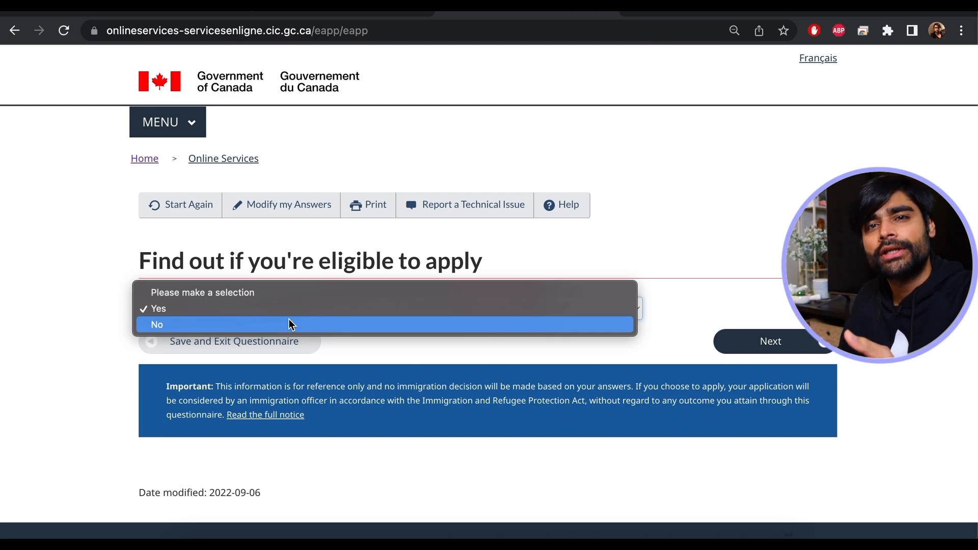
{"action": "left_click", "coordinate": [291, 311]}
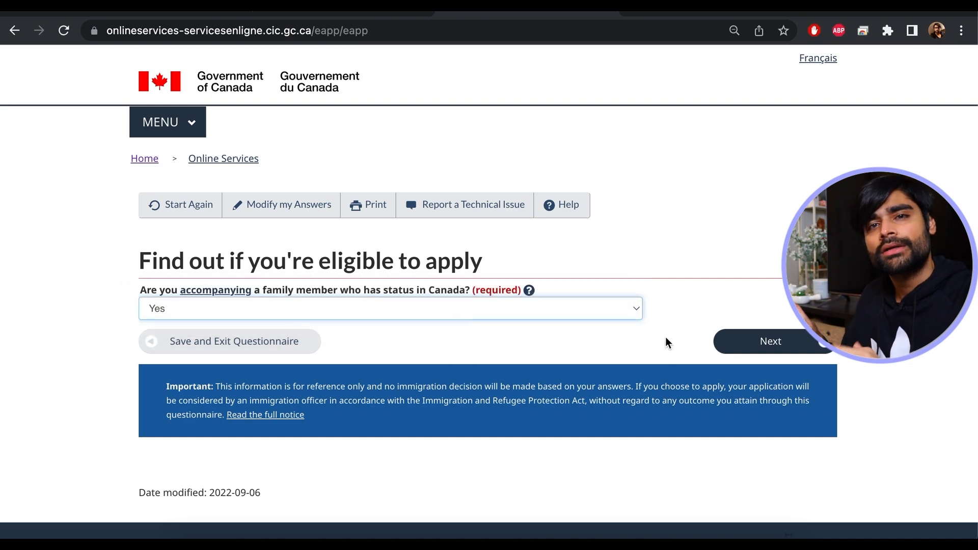
{"action": "left_click", "coordinate": [804, 345]}
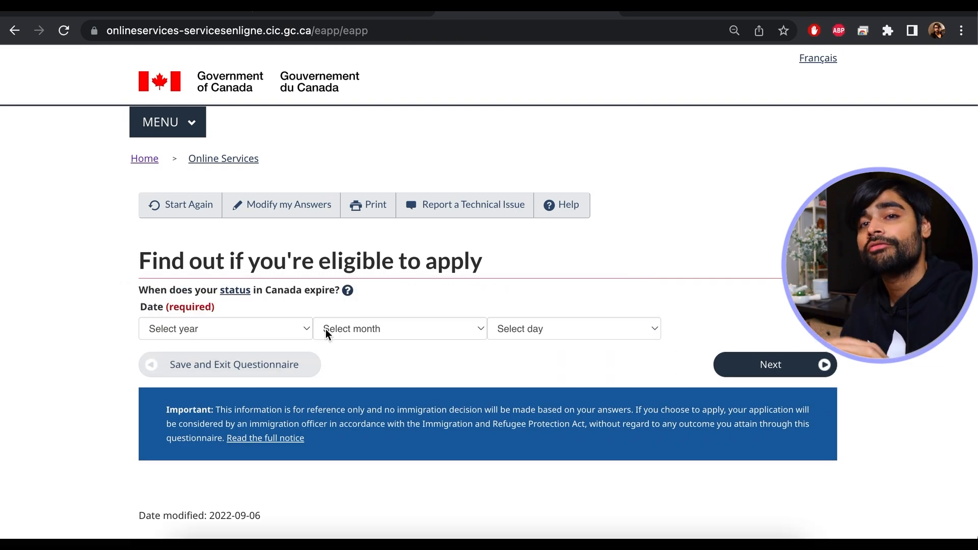
- Set the status expiry date to 31 December 2022 and continue
{"action": "left_click", "coordinate": [295, 327]}
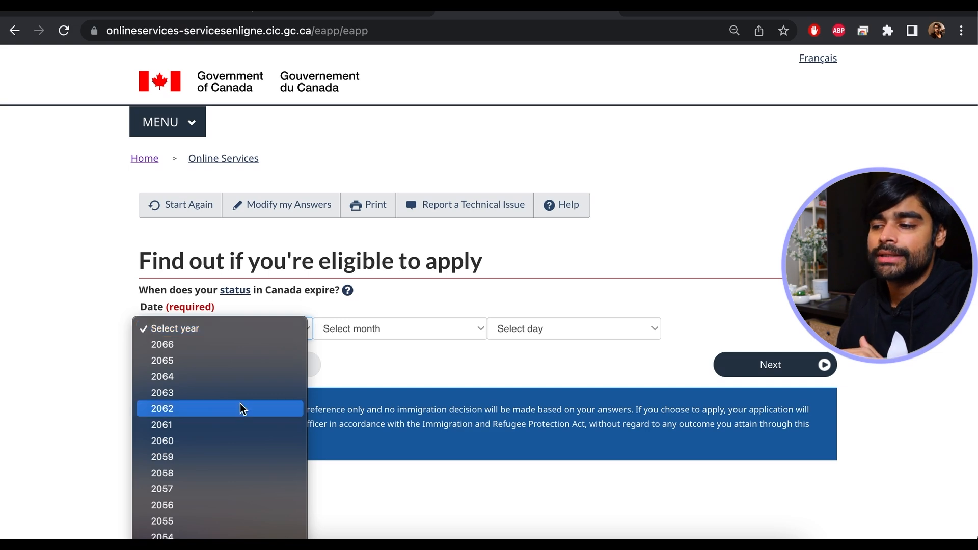
{"action": "scroll", "coordinate": [239, 403], "scroll_direction": "down", "scroll_amount": 10}
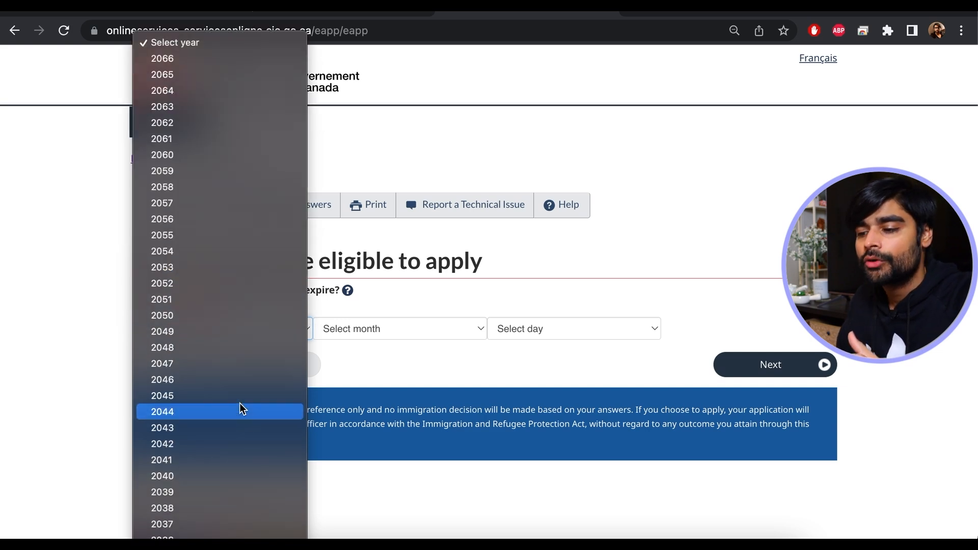
{"action": "left_click", "coordinate": [210, 412]}
{"action": "left_click", "coordinate": [432, 331]}
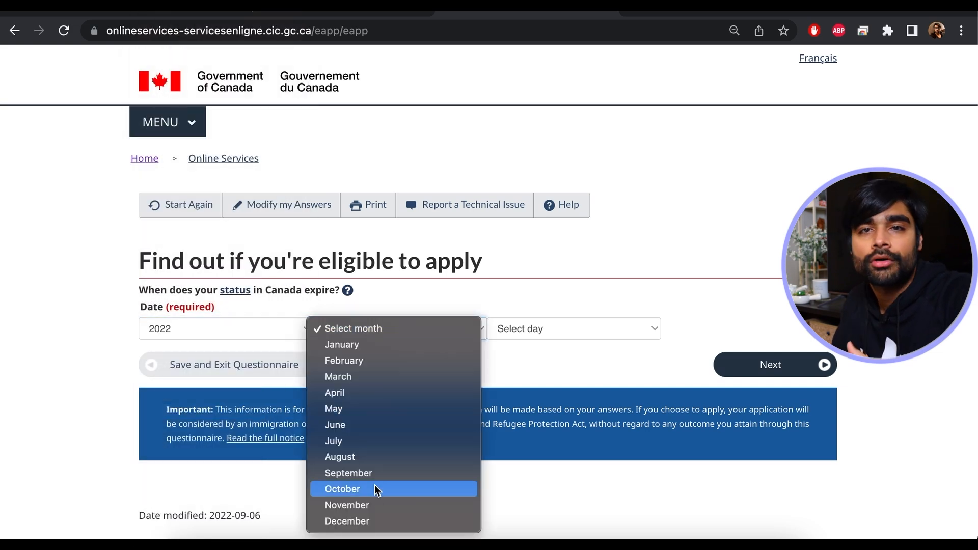
{"action": "left_click", "coordinate": [363, 521]}
{"action": "left_click", "coordinate": [555, 330]}
{"action": "scroll", "coordinate": [551, 538], "scroll_direction": "down", "scroll_amount": 10}
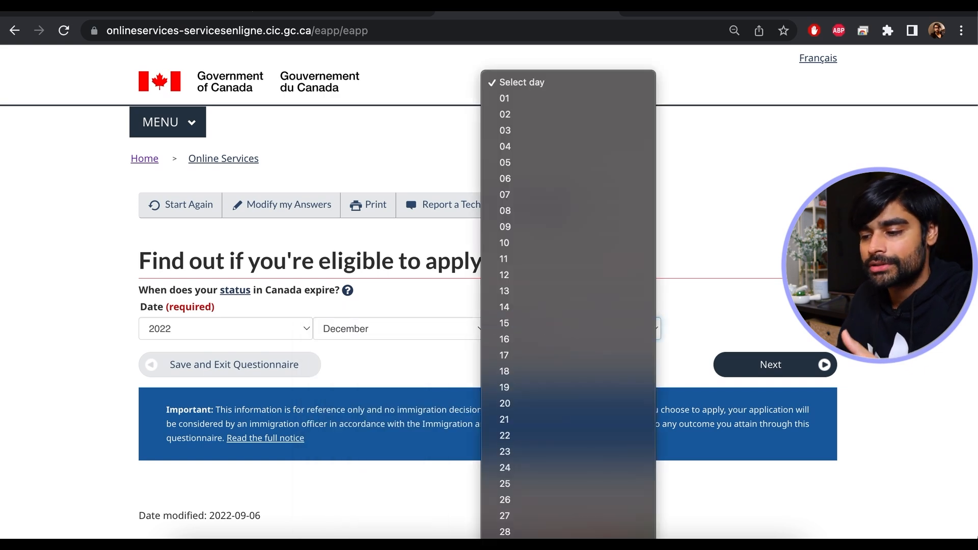
{"action": "left_click", "coordinate": [550, 547]}
{"action": "left_click", "coordinate": [794, 367]}
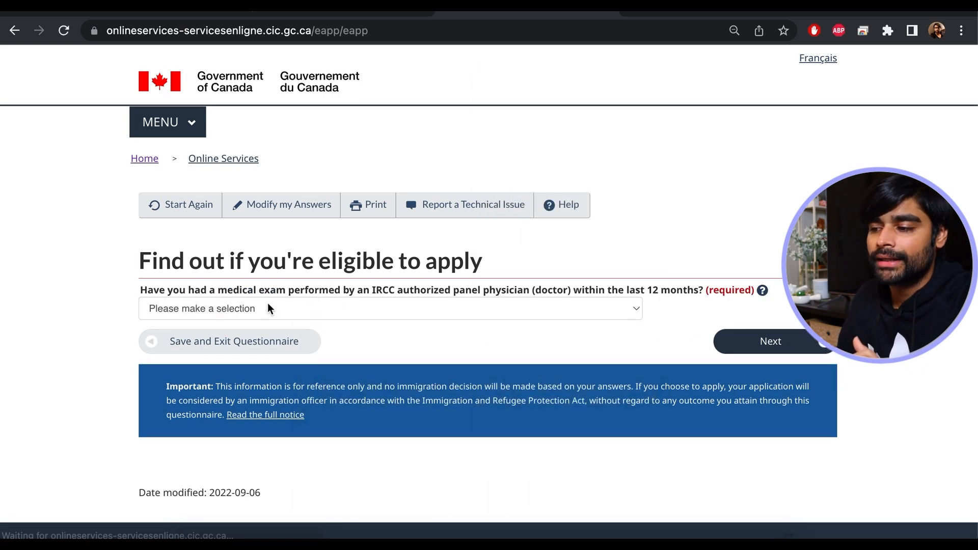
- Answer Yes to a recent medical exam, No to applying for family, and No to giving access
{"action": "left_click", "coordinate": [487, 308]}
{"action": "left_click", "coordinate": [347, 323]}
{"action": "left_click", "coordinate": [778, 345]}
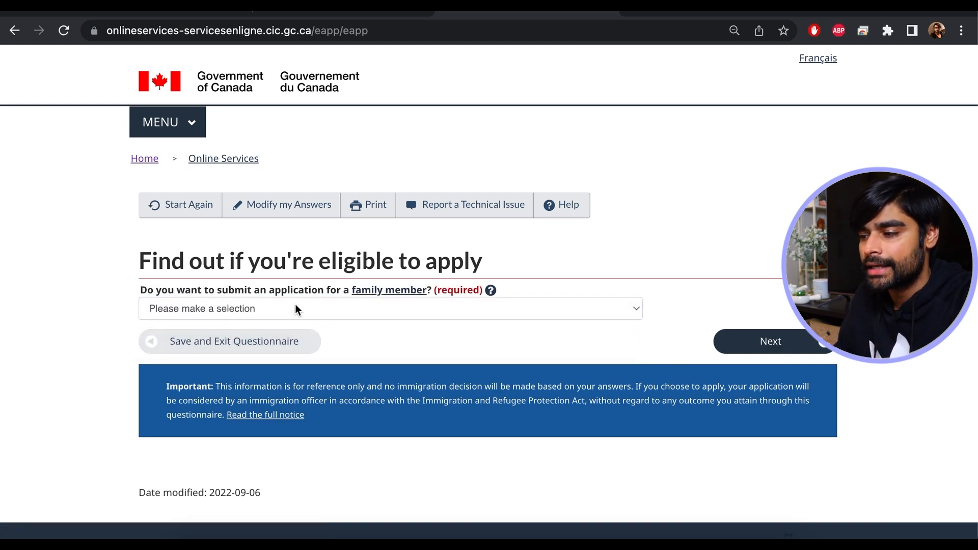
{"action": "left_click", "coordinate": [341, 311]}
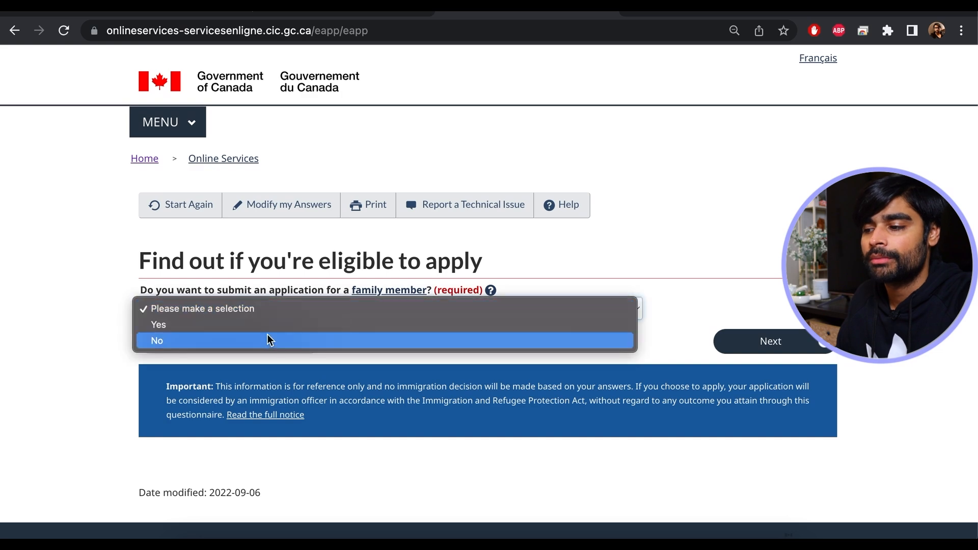
{"action": "left_click", "coordinate": [262, 341]}
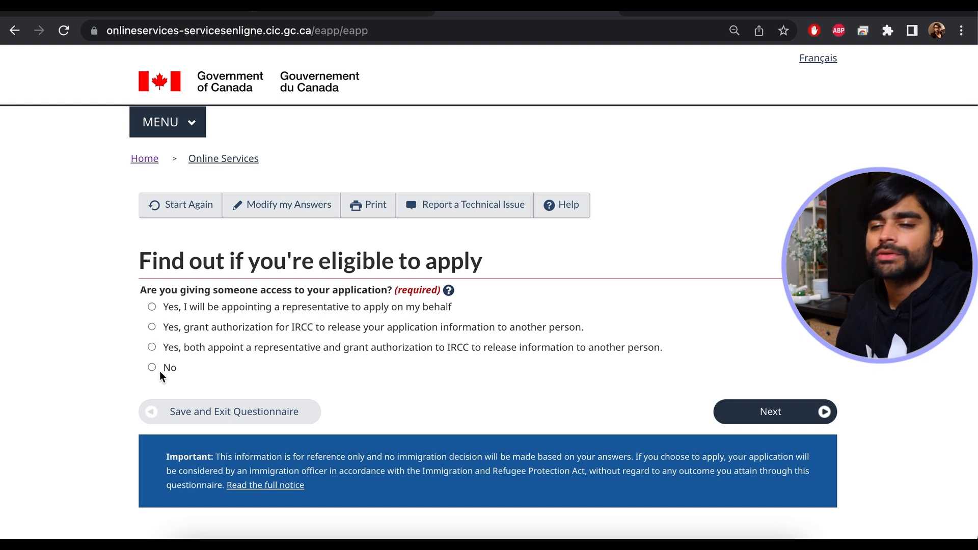
{"action": "left_click", "coordinate": [151, 366]}
{"action": "left_click", "coordinate": [799, 405]}
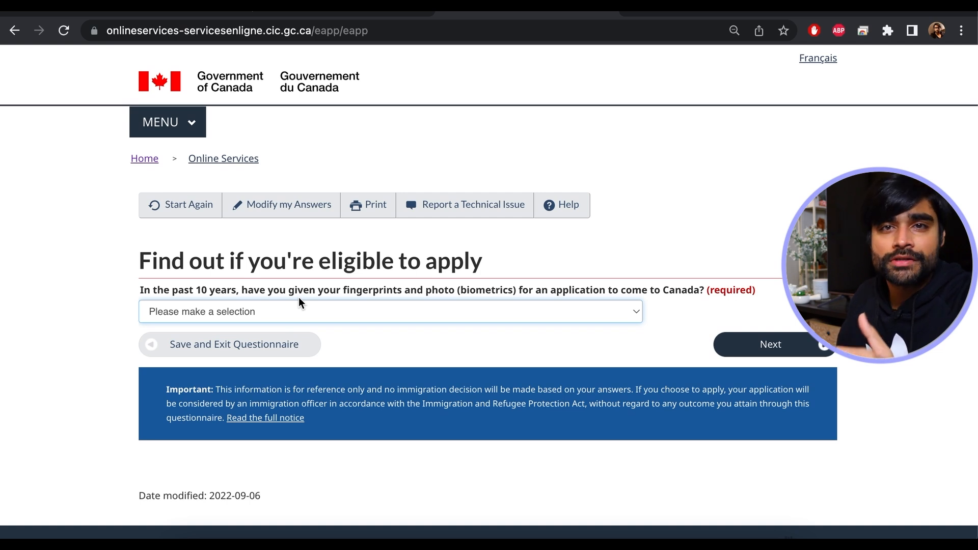
- Answer Yes to biometrics, paying fees yourself, having a scanner, and paying fees online
{"action": "left_click", "coordinate": [279, 311]}
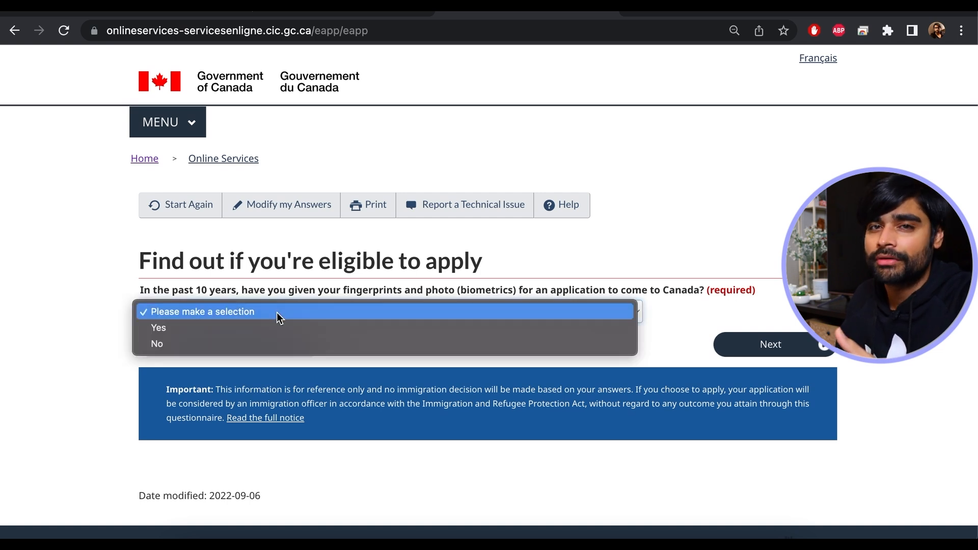
{"action": "left_click", "coordinate": [248, 327]}
{"action": "left_click", "coordinate": [788, 344]}
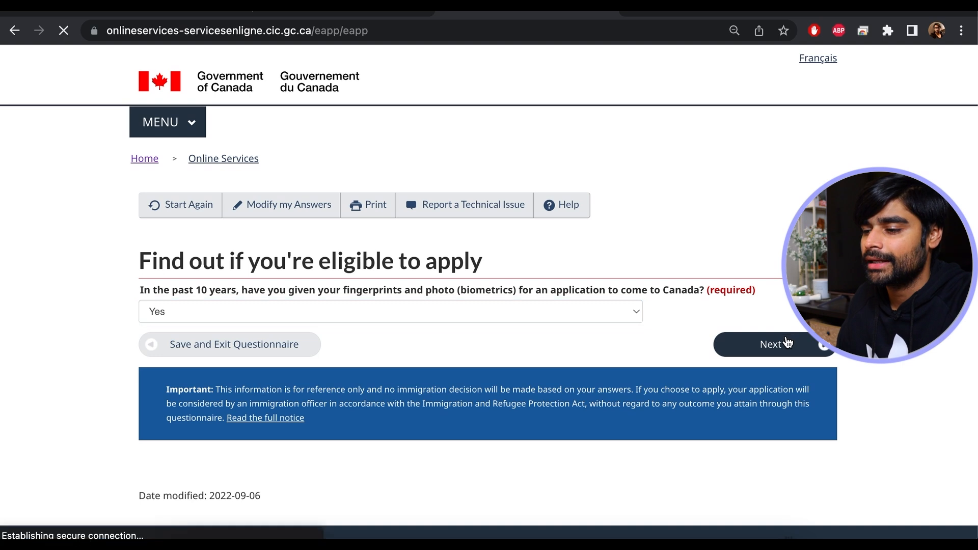
{"action": "left_click", "coordinate": [355, 311]}
{"action": "left_click", "coordinate": [301, 326]}
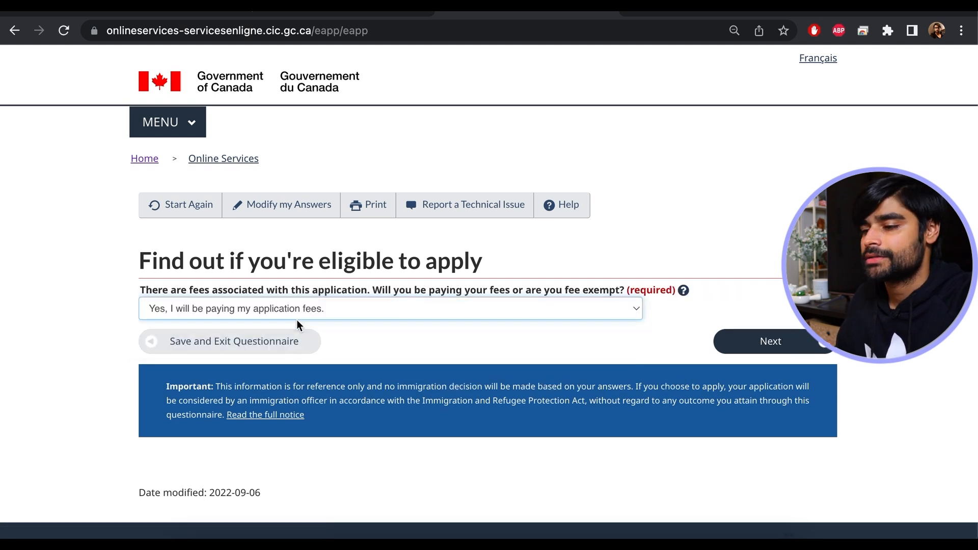
{"action": "left_click", "coordinate": [757, 351]}
{"action": "left_click", "coordinate": [233, 311]}
{"action": "left_click", "coordinate": [232, 325]}
{"action": "left_click", "coordinate": [789, 342]}
{"action": "left_click", "coordinate": [254, 315]}
{"action": "left_click", "coordinate": [256, 334]}
- Continue past the answer review and submission instructions to the documents checklist
{"action": "scroll", "coordinate": [824, 352], "scroll_direction": "down", "scroll_amount": 20}
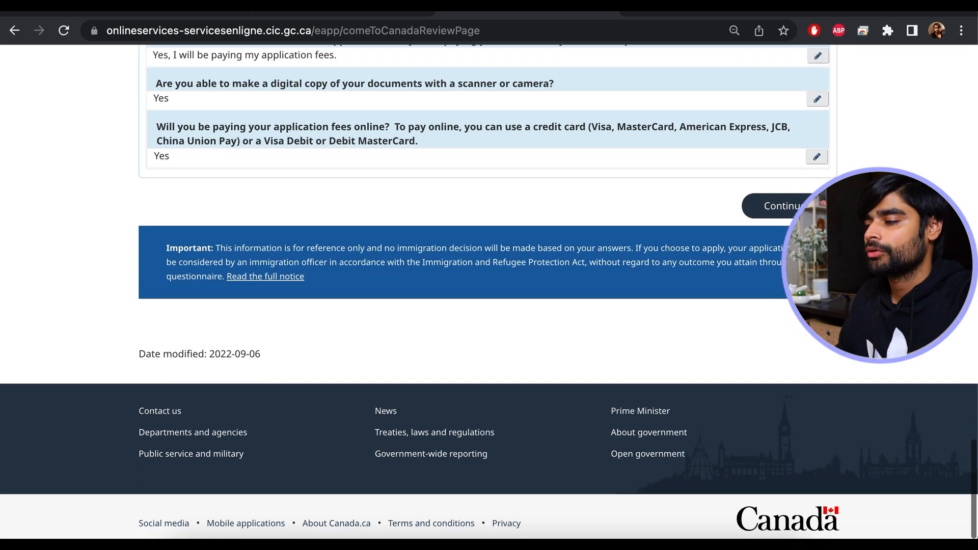
{"action": "left_click", "coordinate": [806, 205]}
{"action": "scroll", "coordinate": [489, 291], "scroll_direction": "down", "scroll_amount": 9}
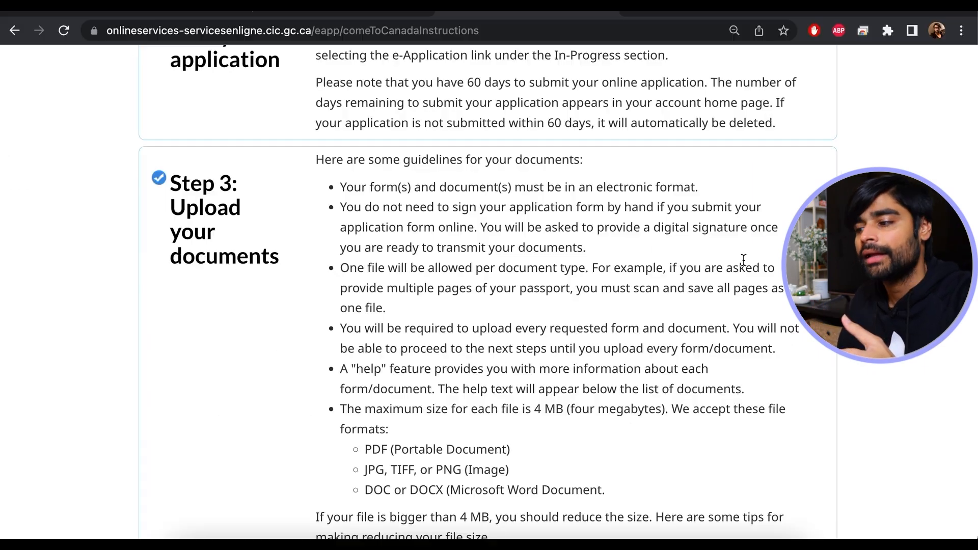
{"action": "scroll", "coordinate": [744, 264], "scroll_direction": "down", "scroll_amount": 10}
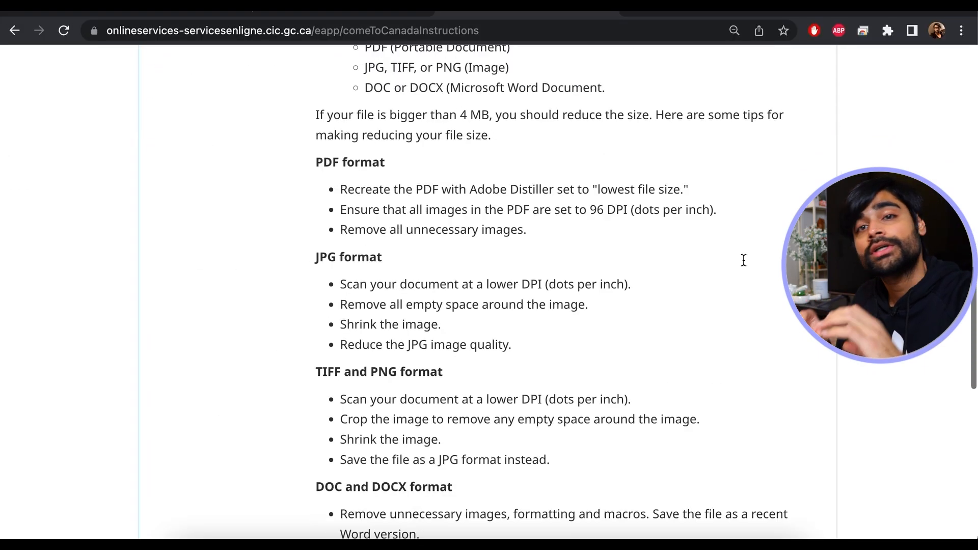
{"action": "scroll", "coordinate": [744, 264], "scroll_direction": "down", "scroll_amount": 4}
{"action": "left_click", "coordinate": [743, 264]}
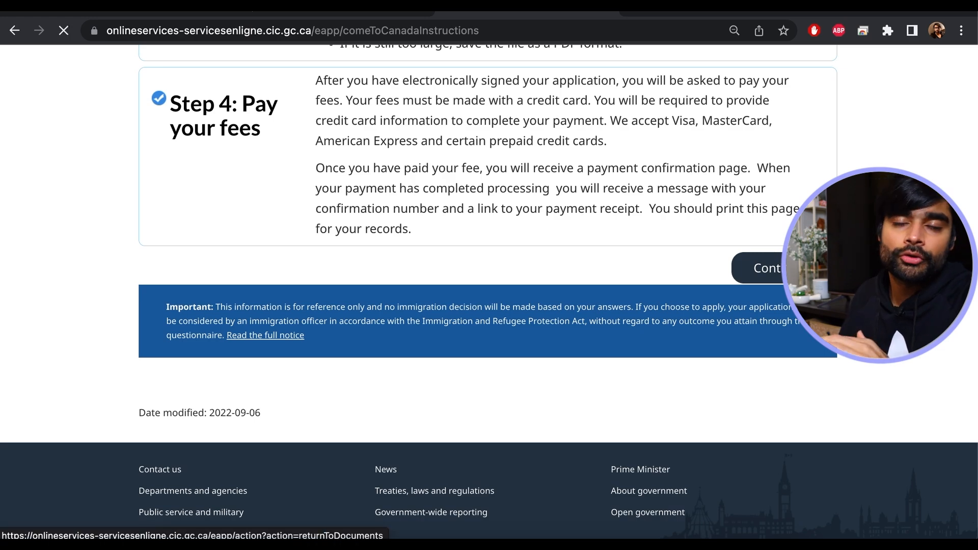
{"action": "scroll", "coordinate": [488, 292], "scroll_direction": "down", "scroll_amount": 10}
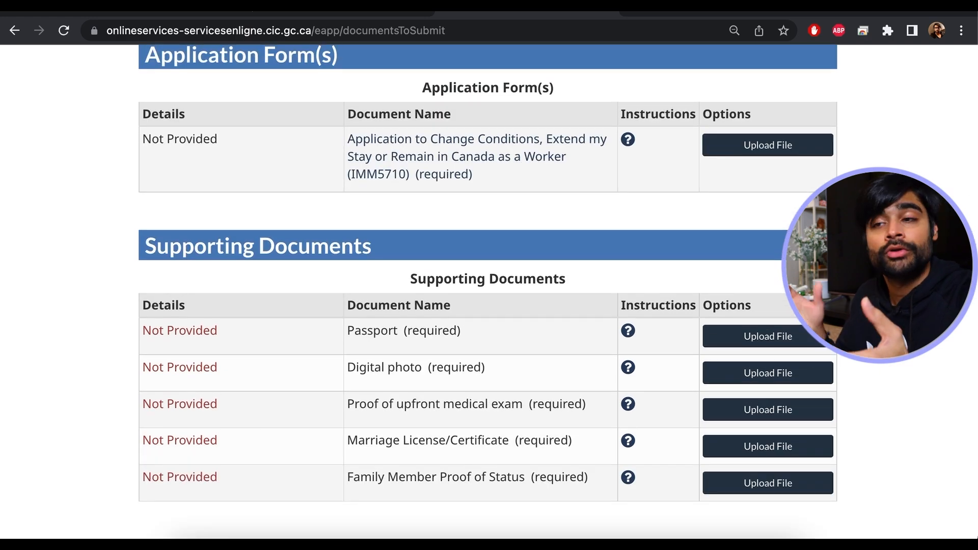
- Upload imm5710e.pdf from Downloads as the IMM5710 application form
{"action": "scroll", "coordinate": [826, 169], "scroll_direction": "up", "scroll_amount": 4}
{"action": "scroll", "coordinate": [826, 170], "scroll_direction": "down", "scroll_amount": 3}
{"action": "left_click", "coordinate": [797, 158]}
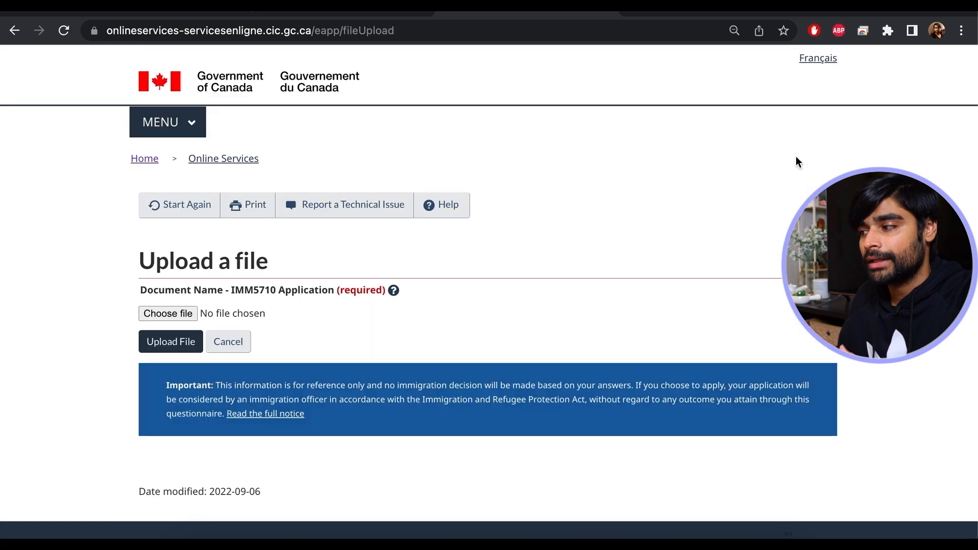
{"action": "left_click", "coordinate": [175, 317]}
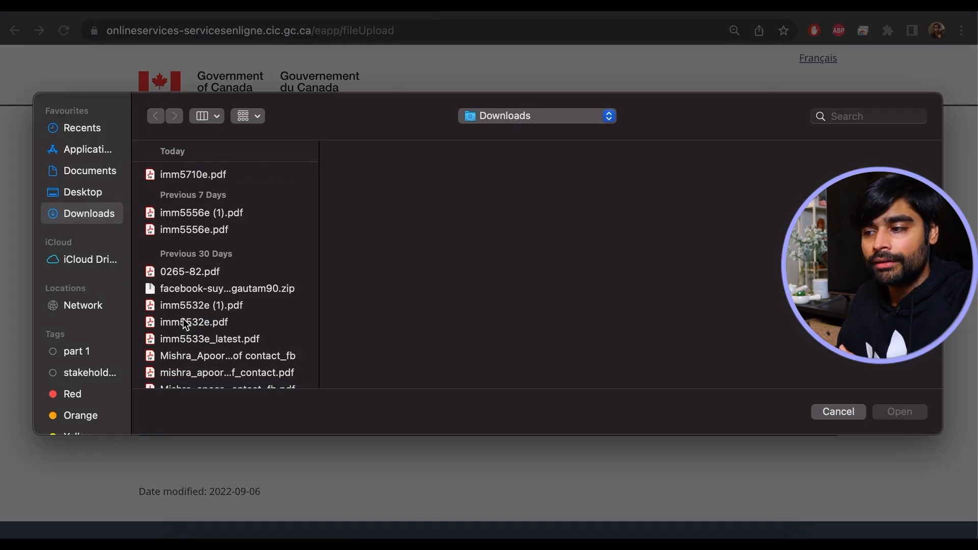
{"action": "left_click", "coordinate": [198, 174]}
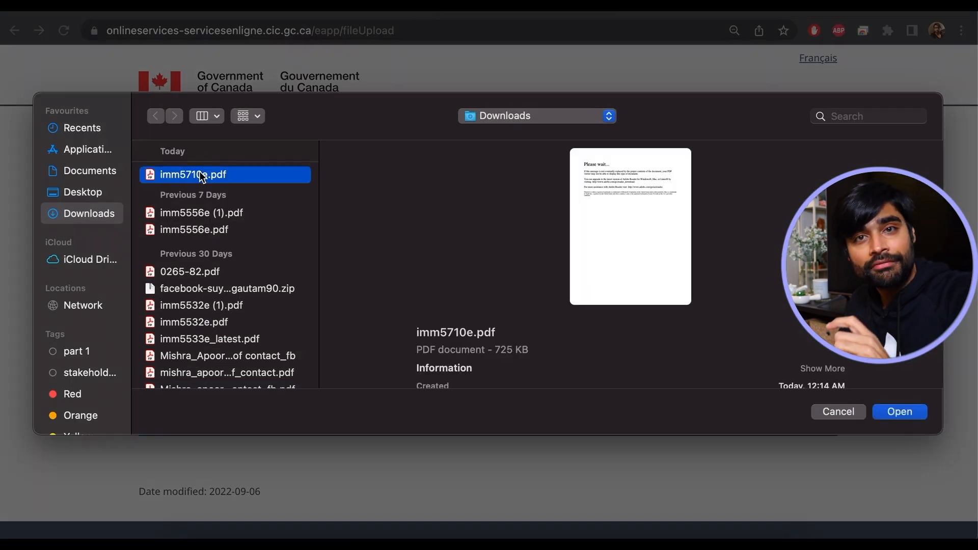
{"action": "left_click", "coordinate": [894, 411]}
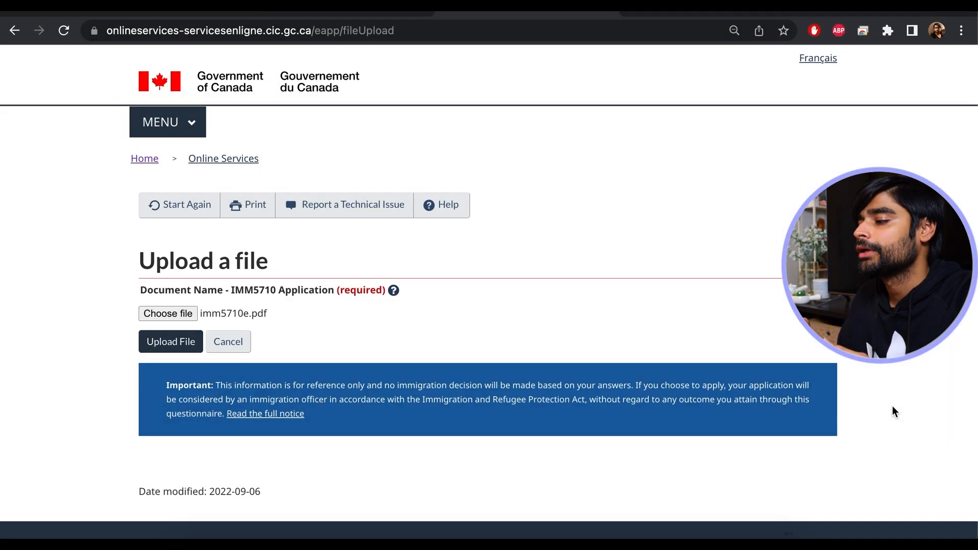
{"action": "left_click", "coordinate": [179, 350]}
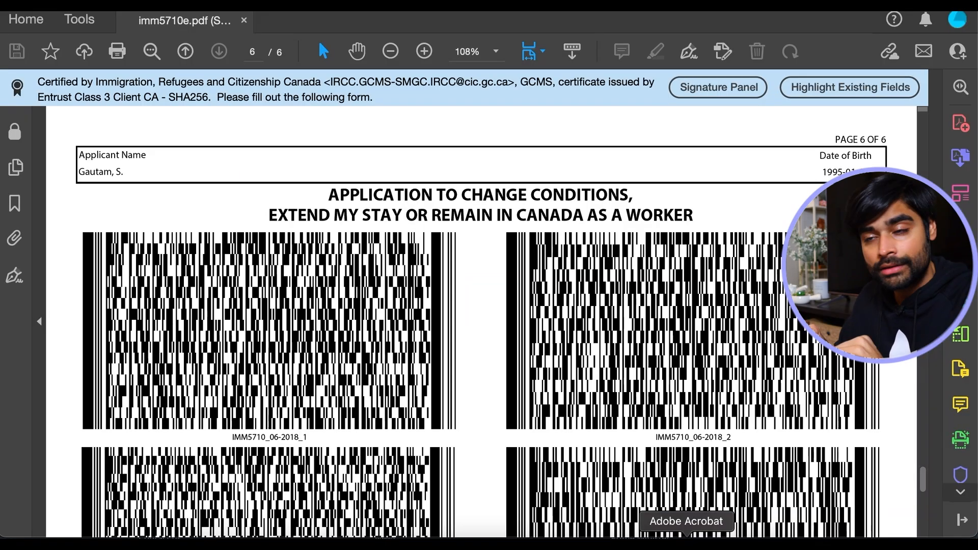
{"action": "scroll", "coordinate": [469, 305], "scroll_direction": "up", "scroll_amount": 20}
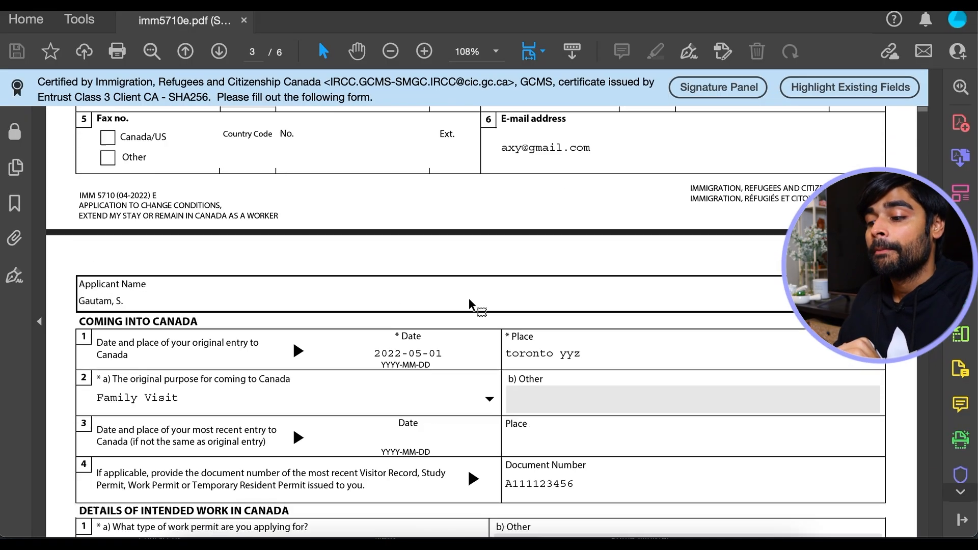
- Switch from Acrobat back to the IRCC upload confirmation page in Chrome
{"action": "left_click", "coordinate": [316, 542]}
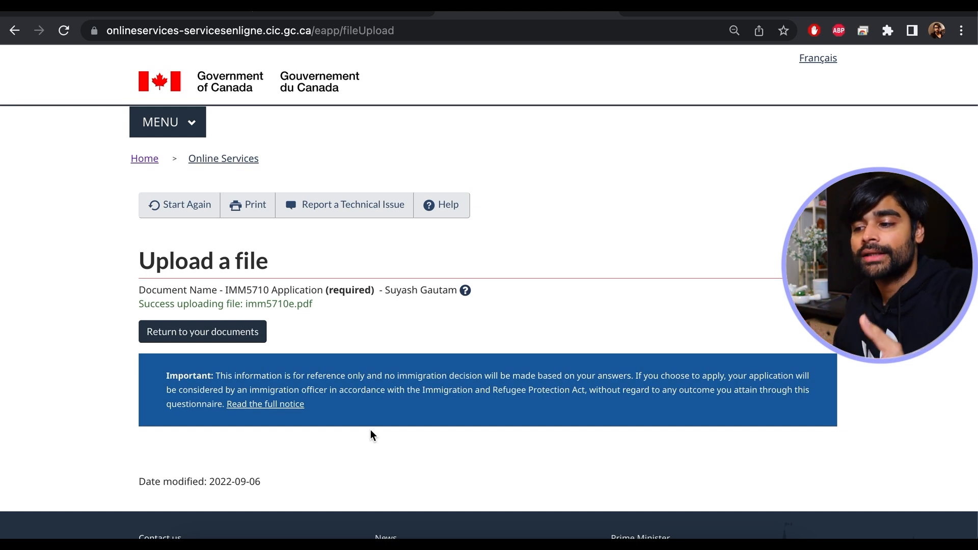
- Return to the document checklist, briefly check the filled PDF, and scroll to Optional Documents
{"action": "left_click", "coordinate": [234, 339]}
{"action": "scroll", "coordinate": [334, 393], "scroll_direction": "down", "scroll_amount": 9}
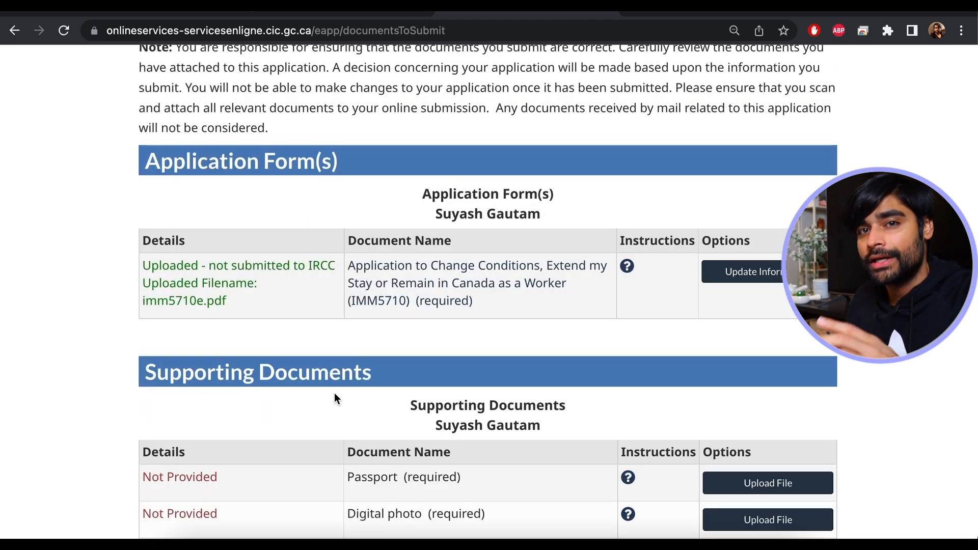
{"action": "left_click", "coordinate": [684, 535]}
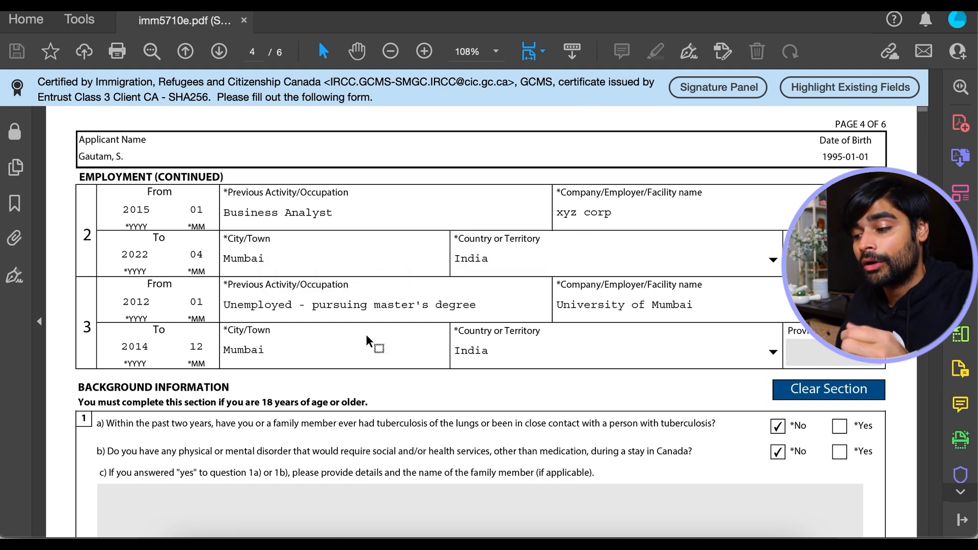
{"action": "left_click", "coordinate": [310, 532]}
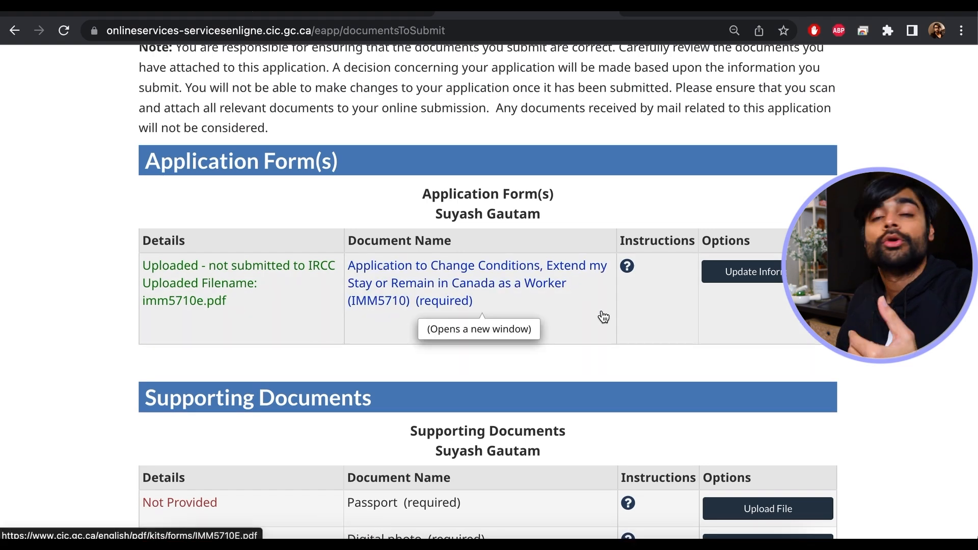
{"action": "scroll", "coordinate": [625, 312], "scroll_direction": "down", "scroll_amount": 1}
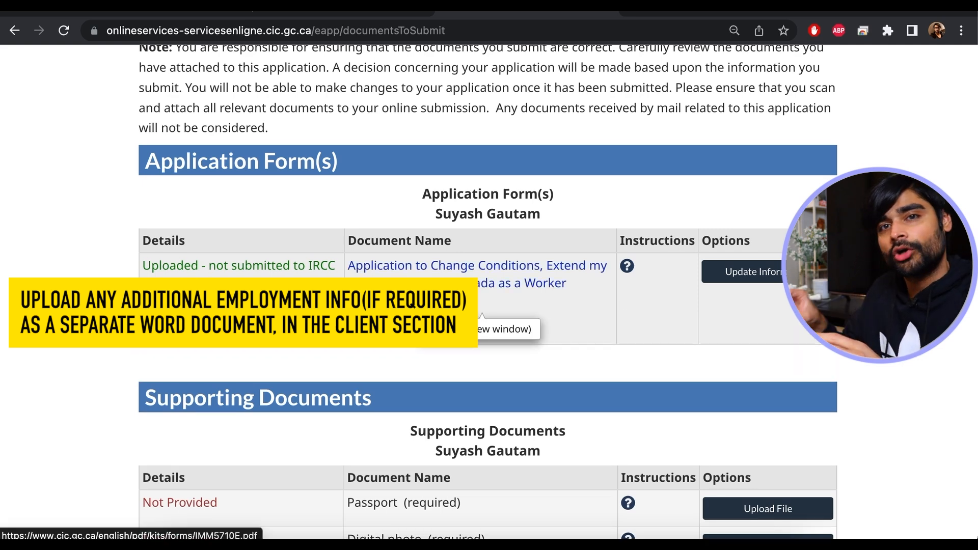
{"action": "scroll", "coordinate": [606, 320], "scroll_direction": "down", "scroll_amount": 5}
{"action": "scroll", "coordinate": [706, 328], "scroll_direction": "down", "scroll_amount": 2}
{"action": "scroll", "coordinate": [706, 329], "scroll_direction": "down", "scroll_amount": 2}
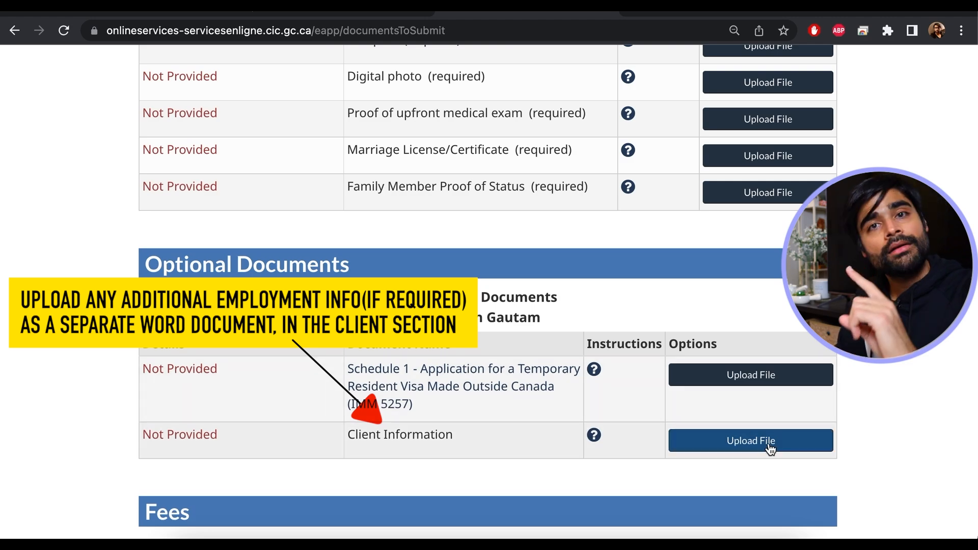
{"action": "scroll", "coordinate": [770, 449], "scroll_direction": "up", "scroll_amount": 6}
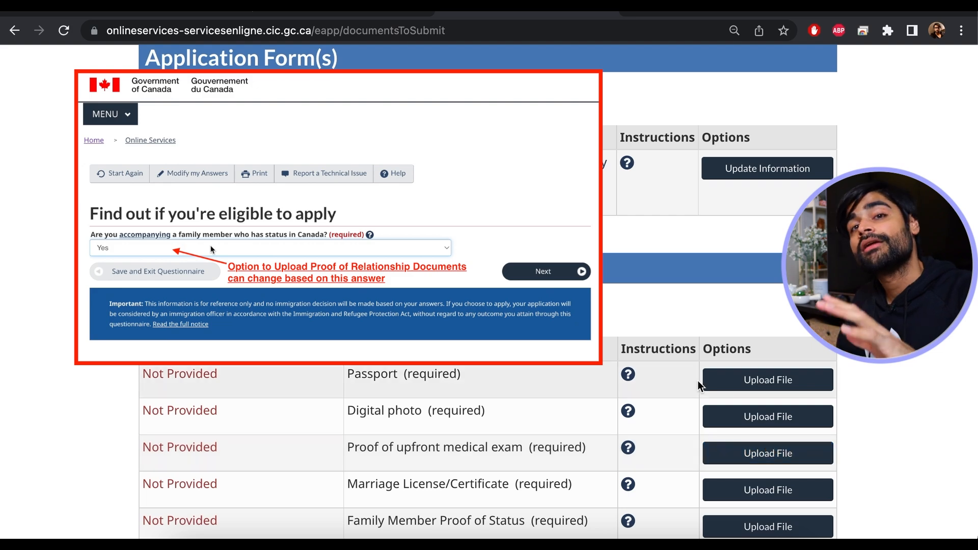
{"action": "scroll", "coordinate": [699, 387], "scroll_direction": "down", "scroll_amount": 2}
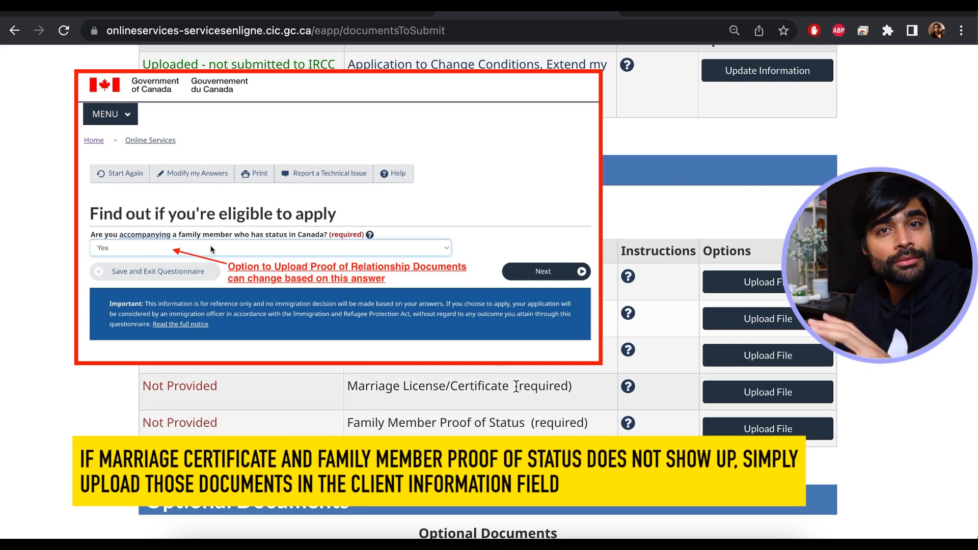
{"action": "scroll", "coordinate": [512, 423], "scroll_direction": "down", "scroll_amount": 3}
{"action": "scroll", "coordinate": [516, 387], "scroll_direction": "down", "scroll_amount": 2}
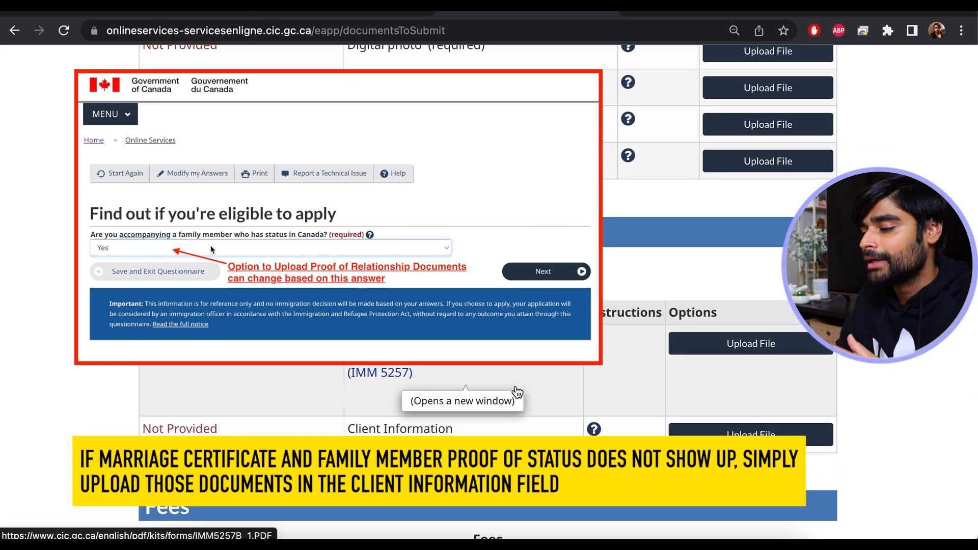
{"action": "scroll", "coordinate": [887, 390], "scroll_direction": "down", "scroll_amount": 2}
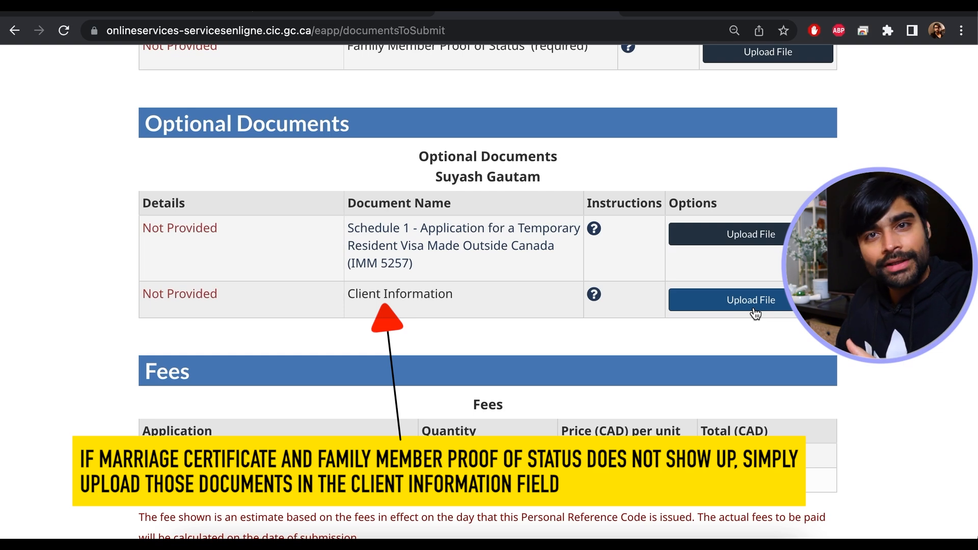
{"action": "scroll", "coordinate": [755, 313], "scroll_direction": "up", "scroll_amount": 2}
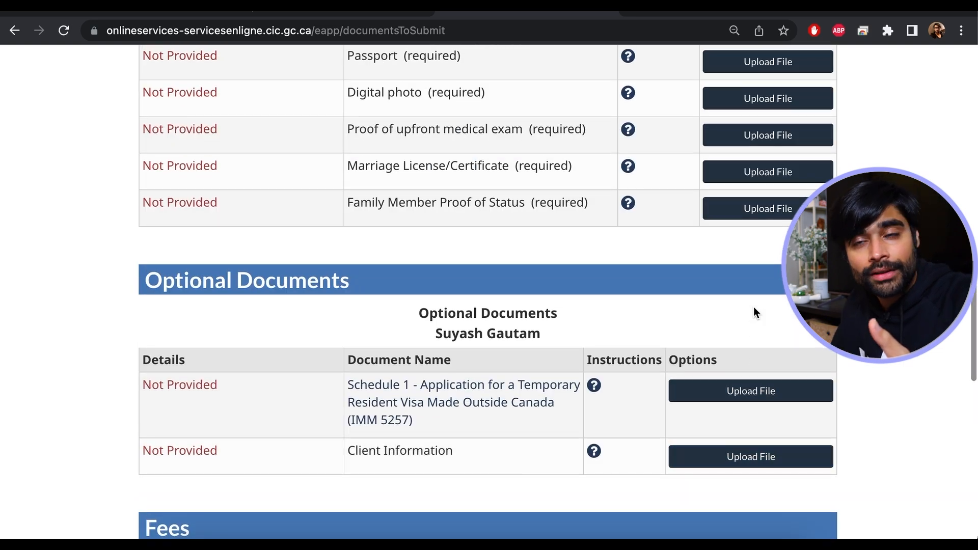
{"action": "scroll", "coordinate": [490, 338], "scroll_direction": "down", "scroll_amount": 1}
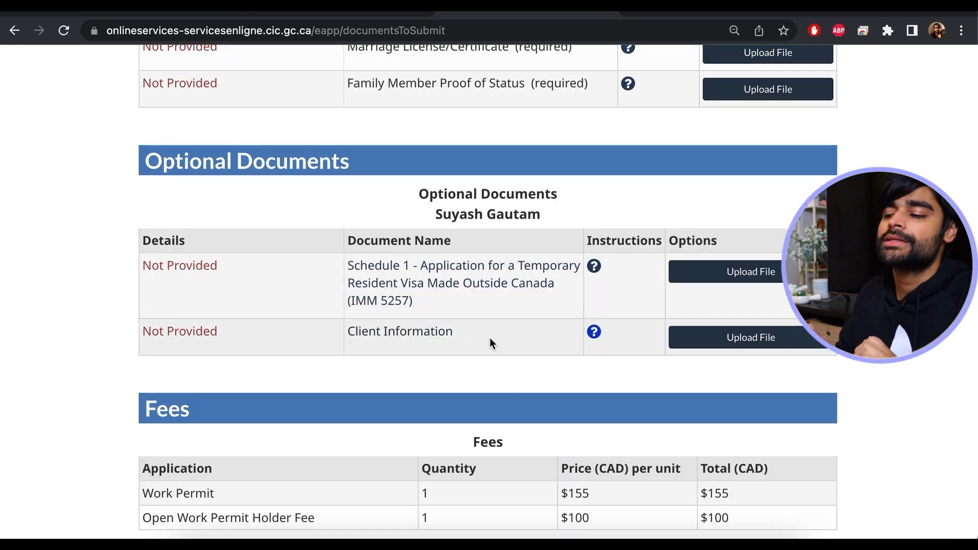